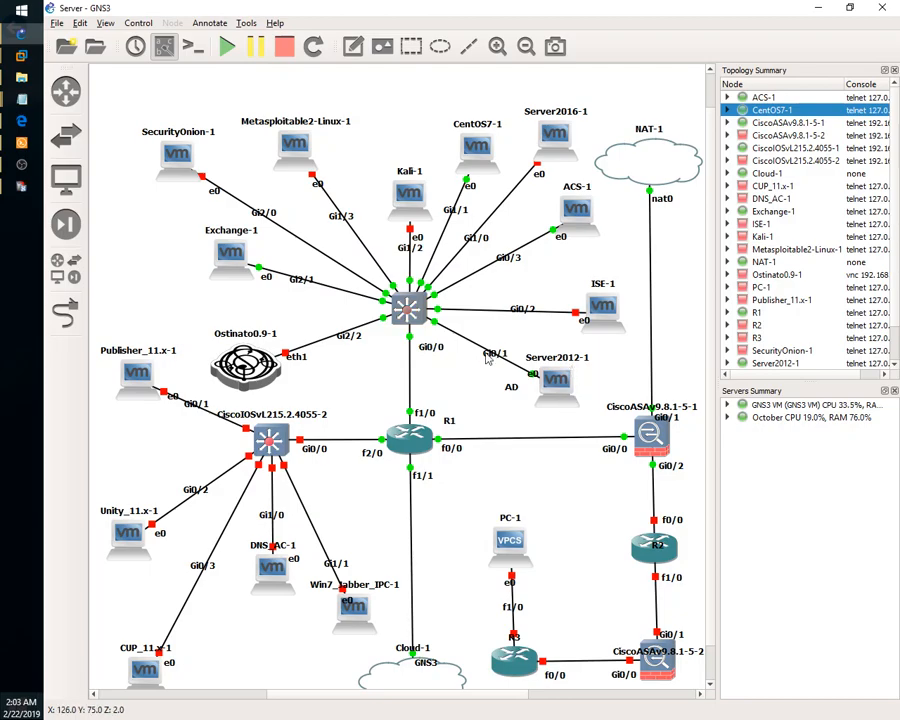
# Reposition the Server2012-1 and ACS-1 nodes and drop R1's name label onto the router icon.
pyautogui.moveTo(570, 398); pyautogui.dragTo(519, 396)
pyautogui.click(512, 390)
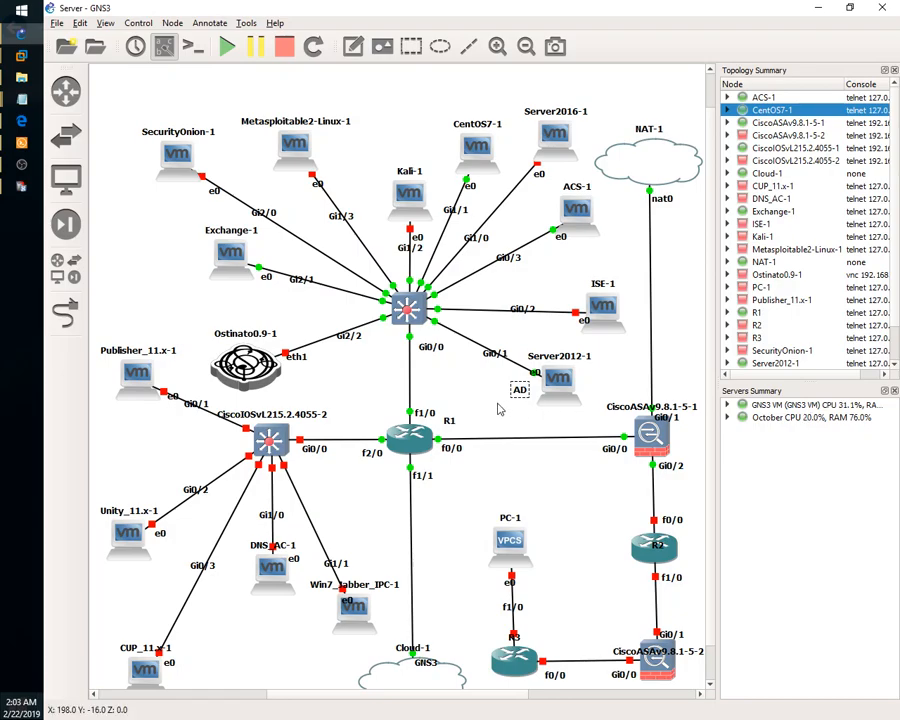
pyautogui.click(547, 263)
pyautogui.moveTo(578, 214); pyautogui.dragTo(580, 222)
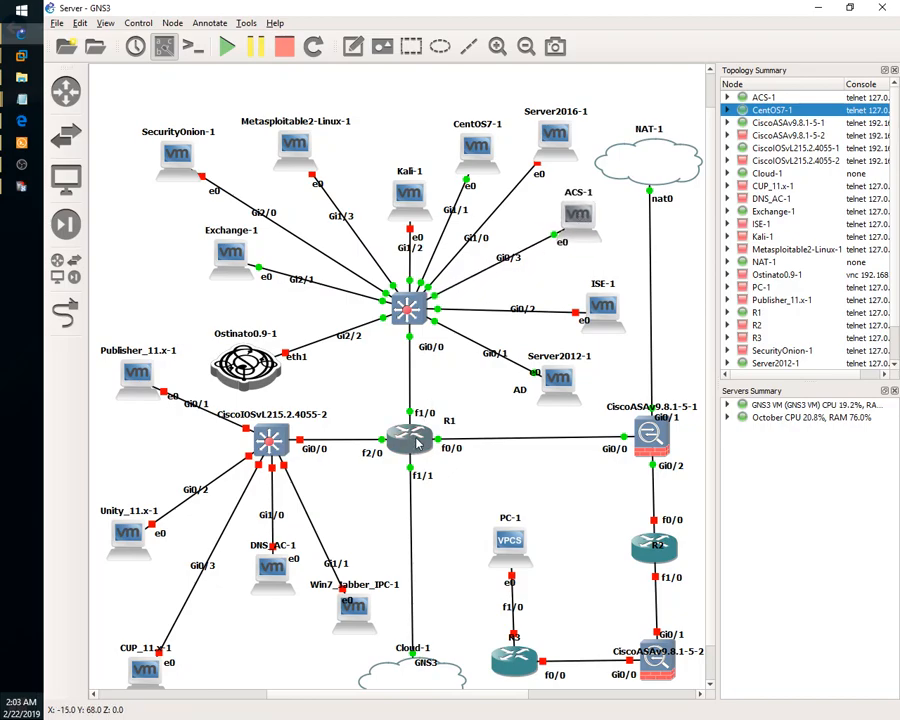
pyautogui.moveTo(447, 424); pyautogui.dragTo(409, 441)
pyautogui.moveTo(410, 437)
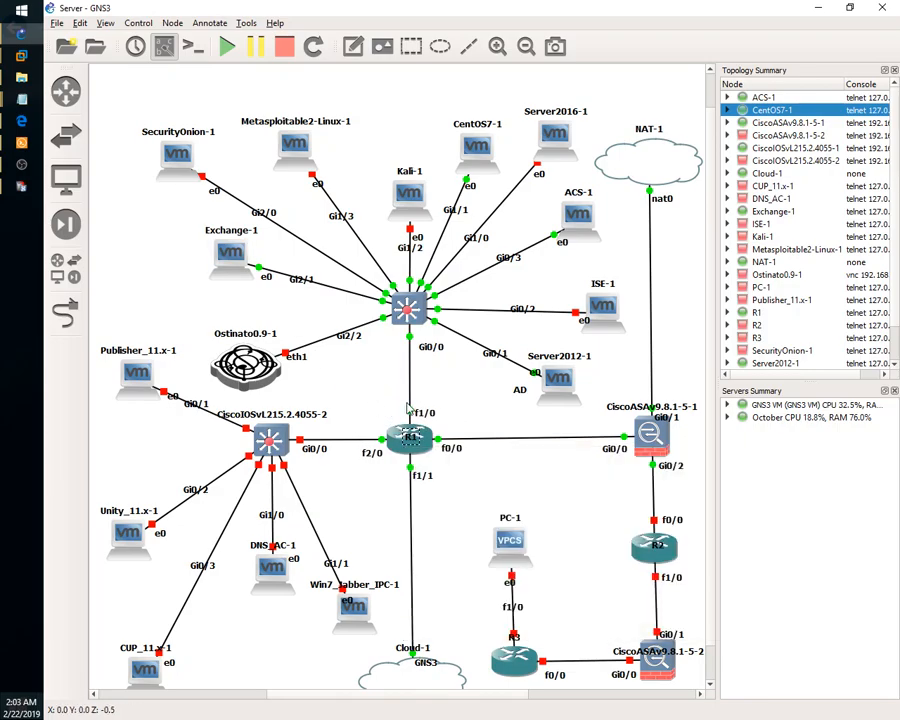
# On the Server 2012 VM, launch Active Directory Users and Computers from Server Manager.
pyautogui.moveTo(21, 55)
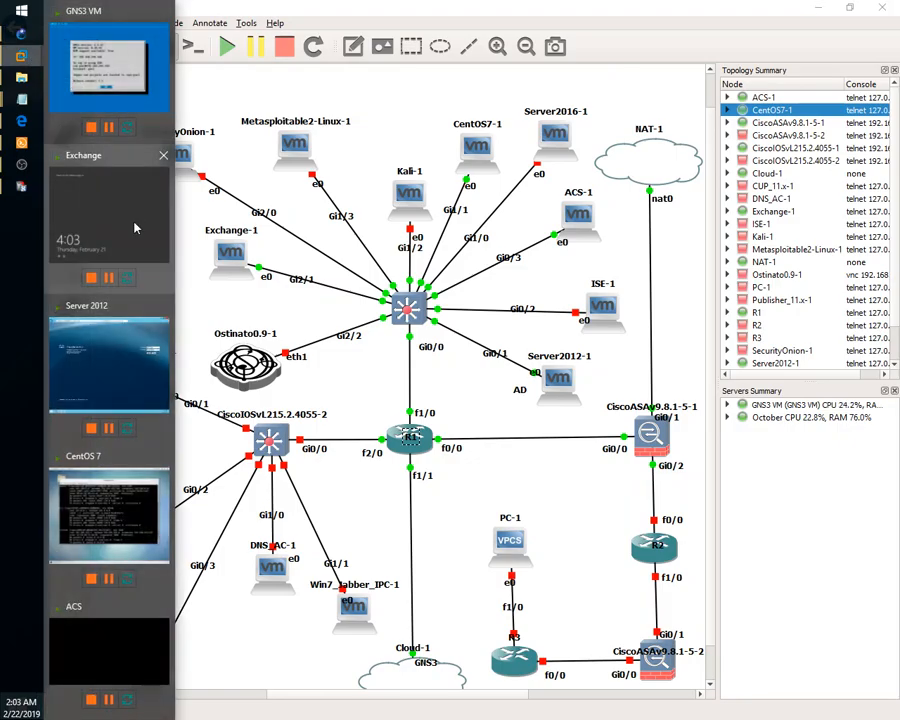
pyautogui.click(117, 370)
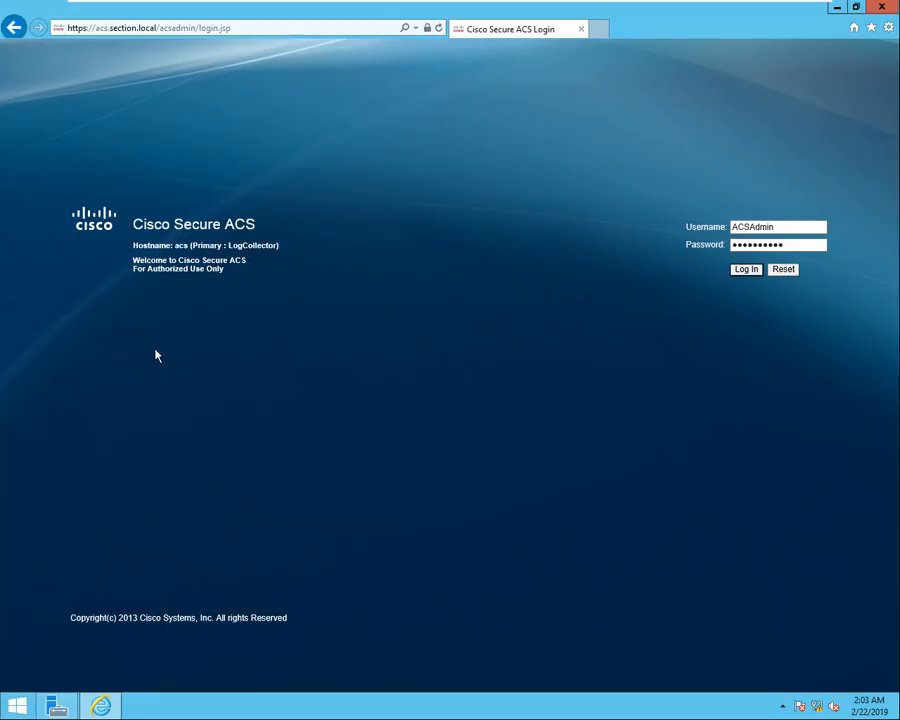
pyautogui.click(56, 706)
pyautogui.rightClick(290, 168)
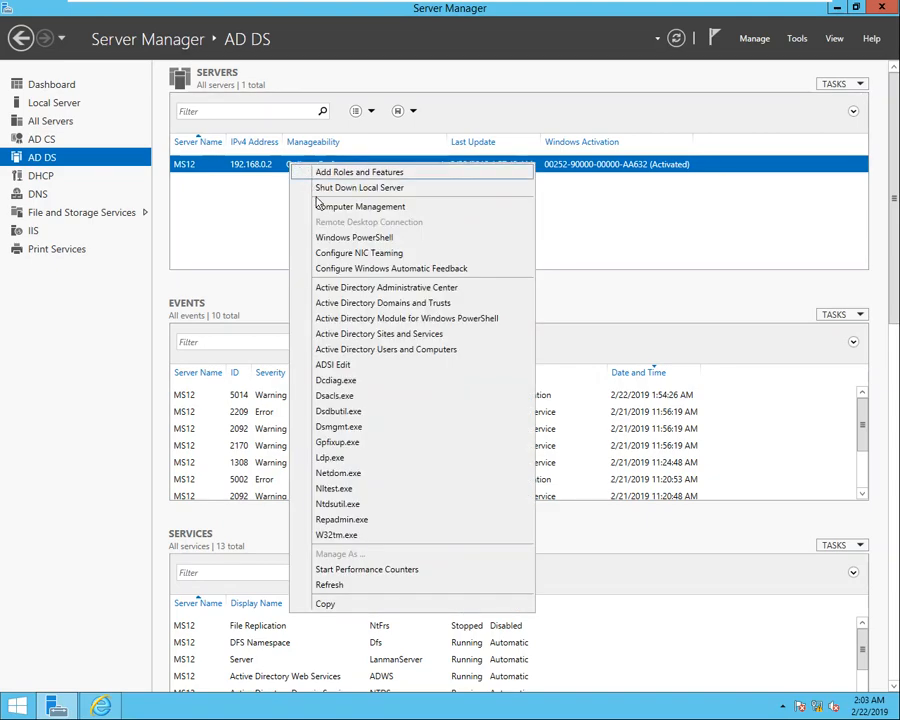
pyautogui.click(386, 348)
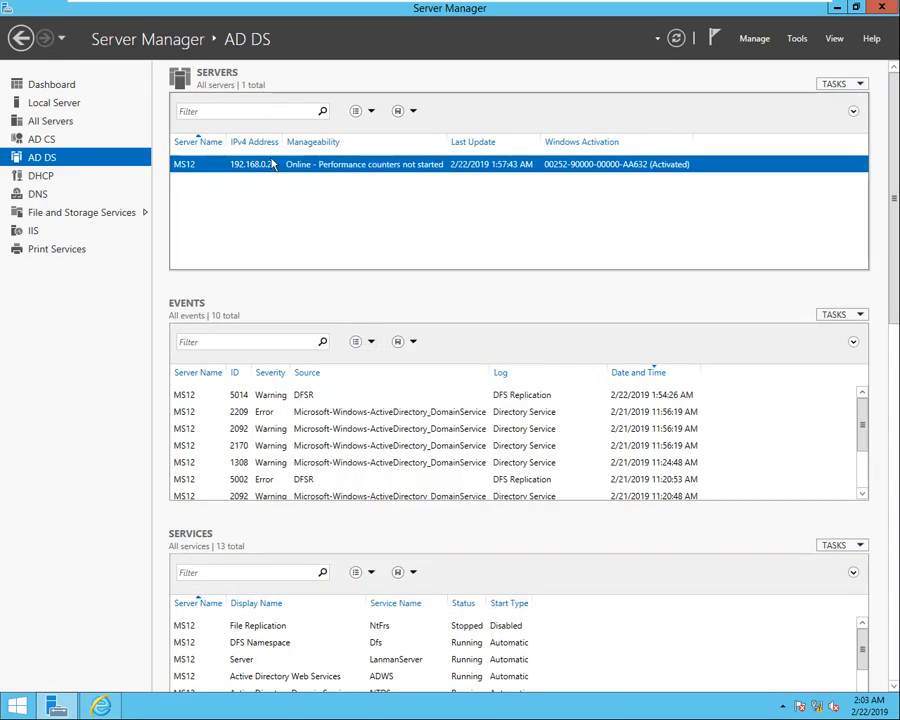
# Create the TACACS-FULL-ACCESS group in the section.local domain.
pyautogui.rightClick(119, 155)
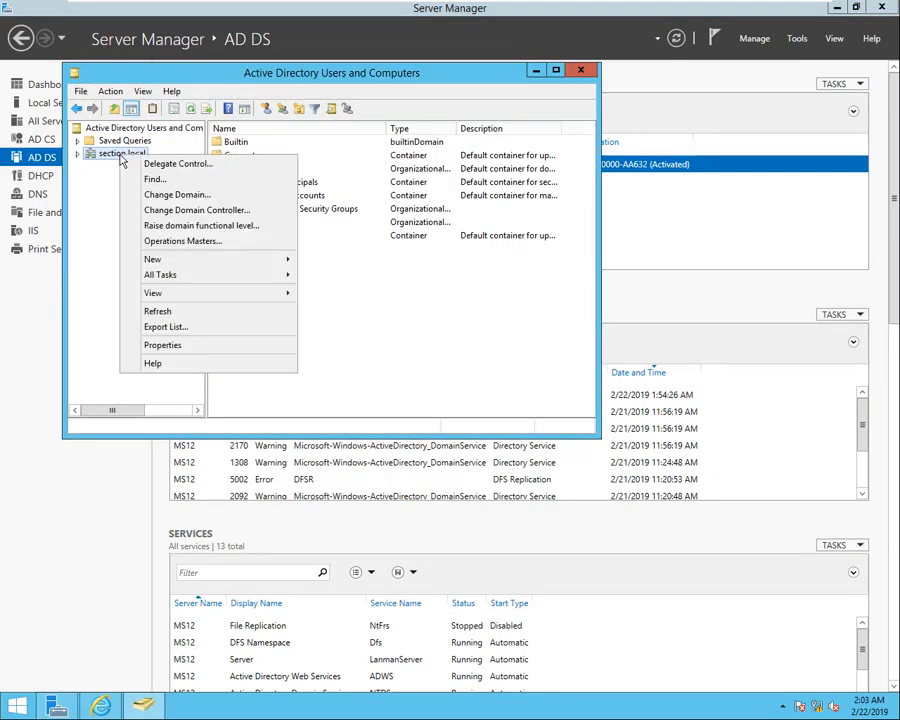
pyautogui.moveTo(195, 262)
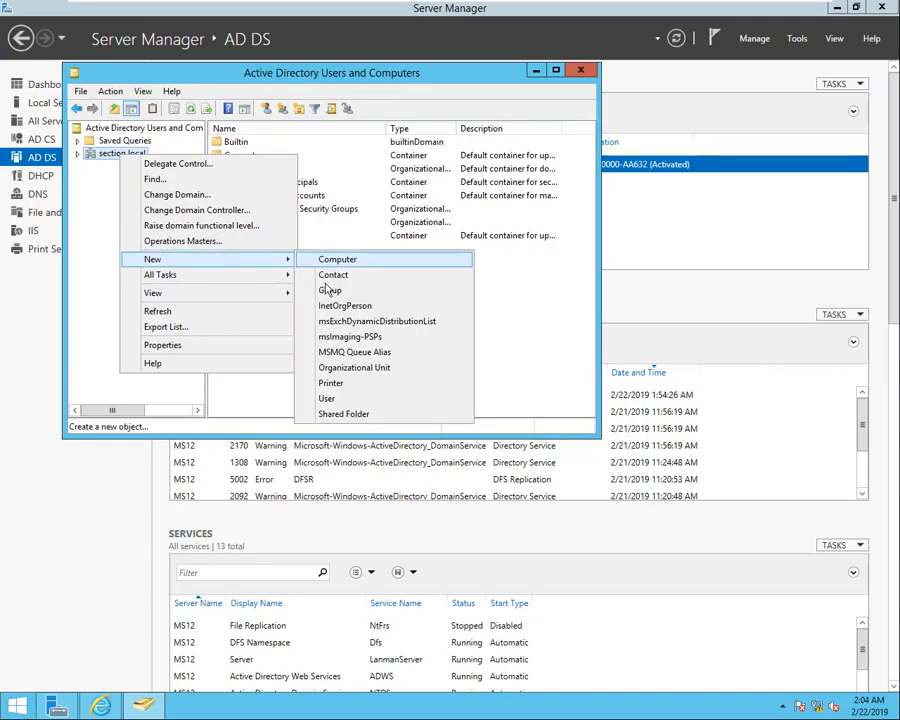
pyautogui.click(322, 289)
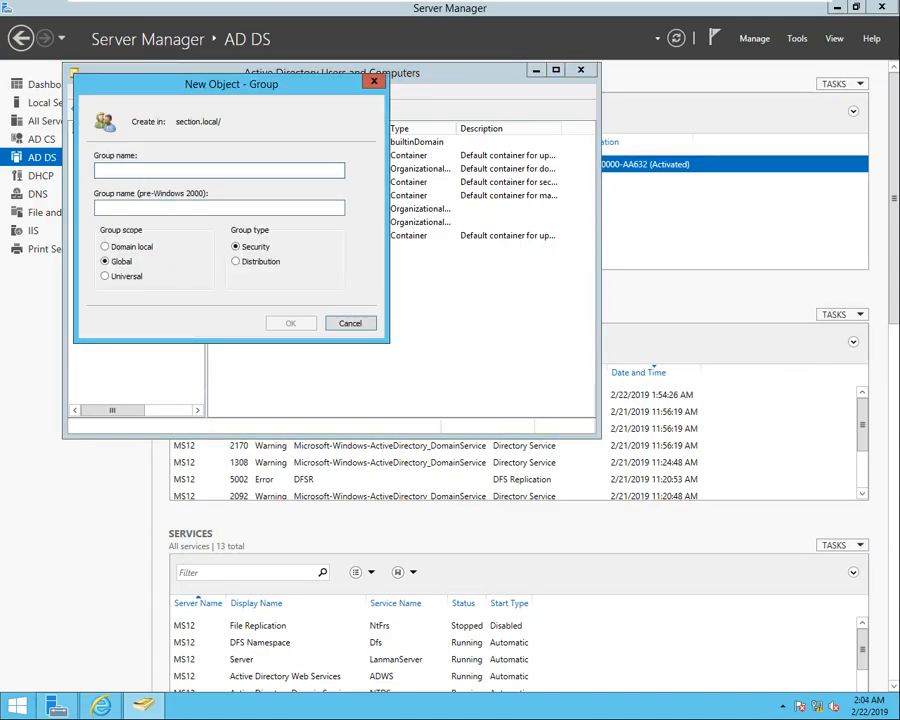
pyautogui.write('TACACS-FULL-ACCESS')
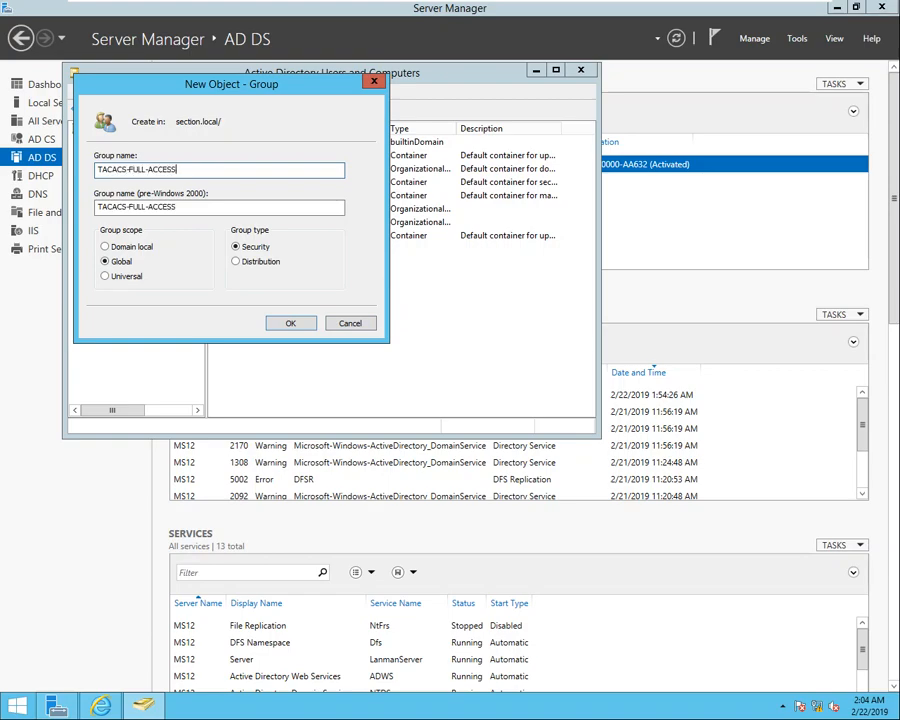
pyautogui.press('Return')
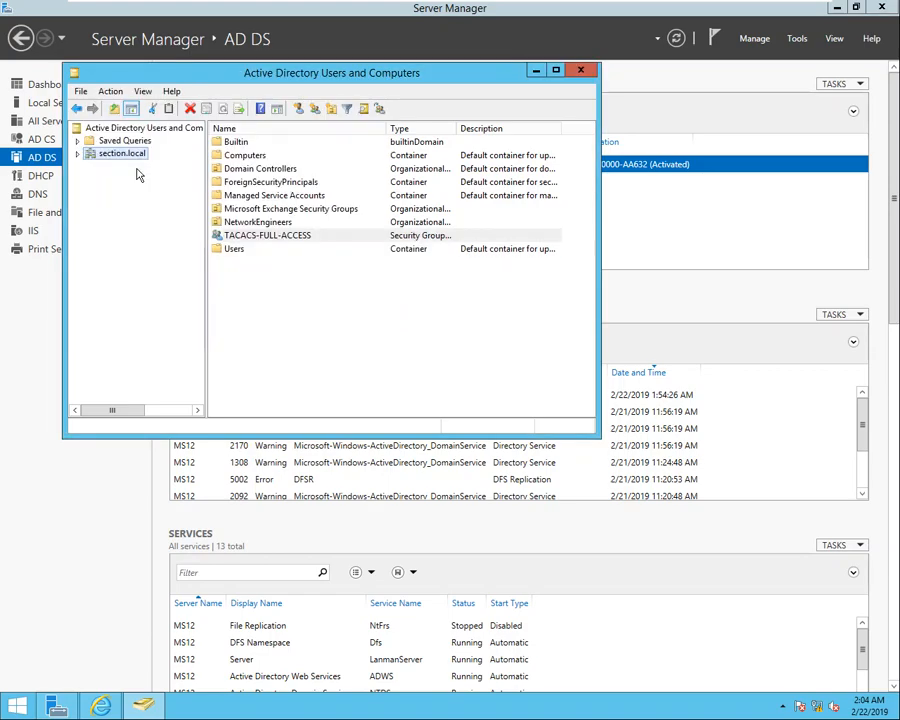
# Create the TACACS-LIMITED-ACCESS group in the section.local domain.
pyautogui.rightClick(100, 158)
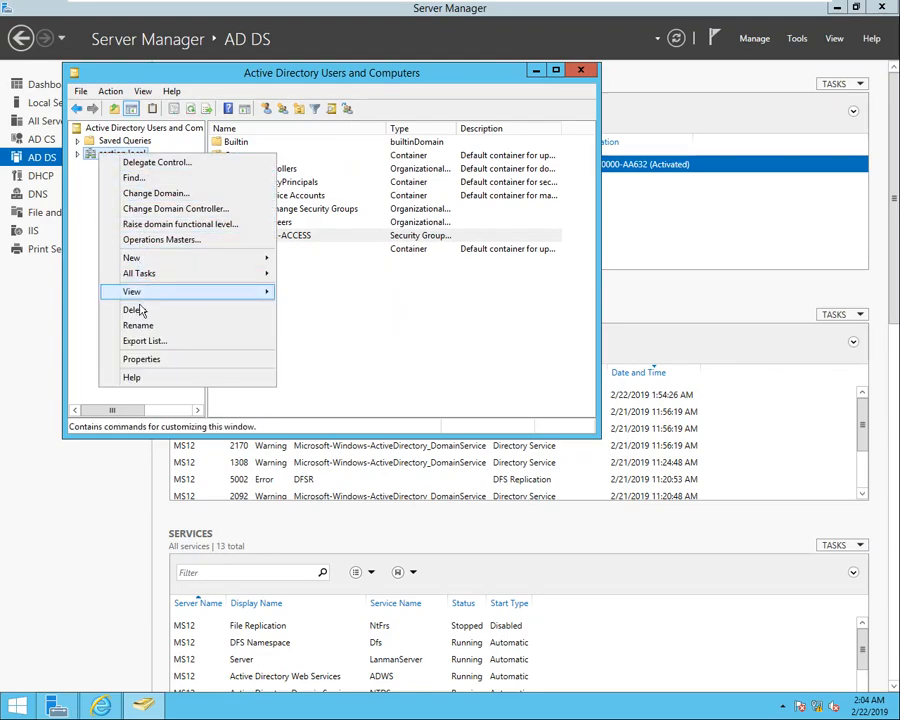
pyautogui.moveTo(150, 258)
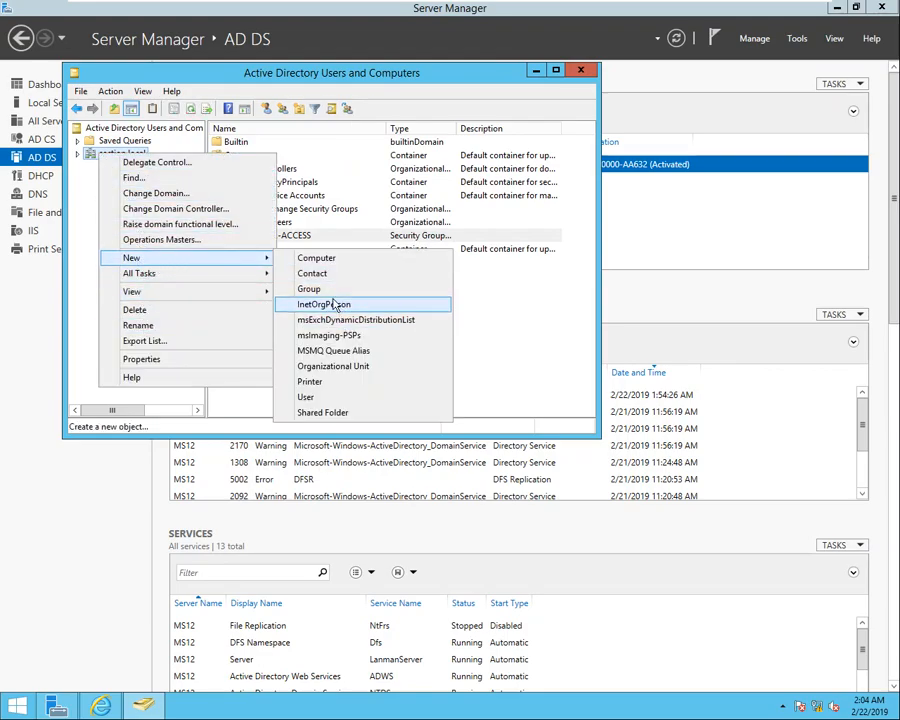
pyautogui.click(300, 285)
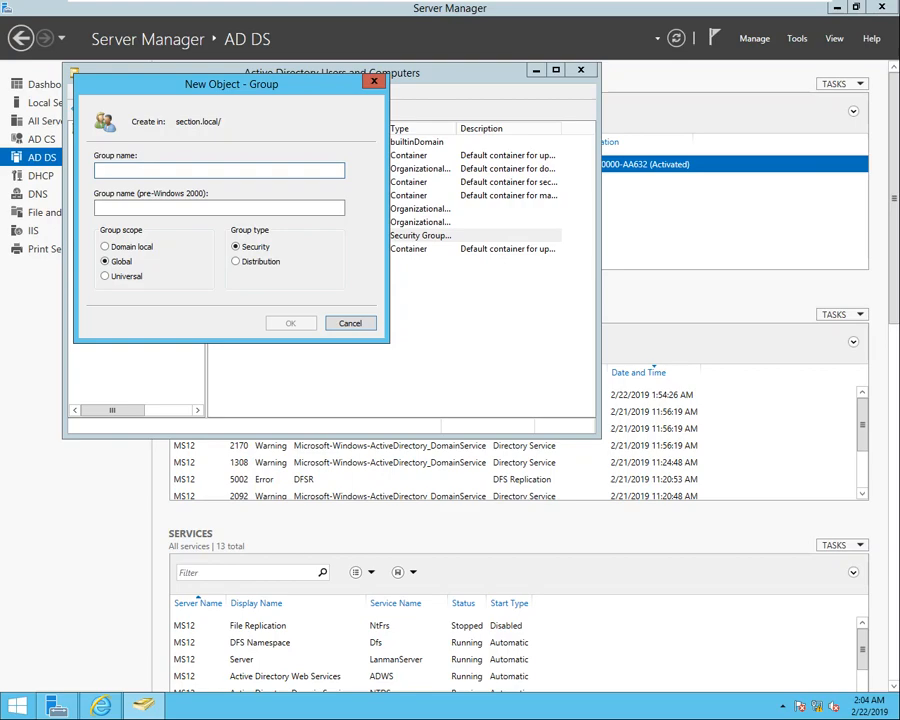
pyautogui.write('TACACS-LIMITED-ACCESS')
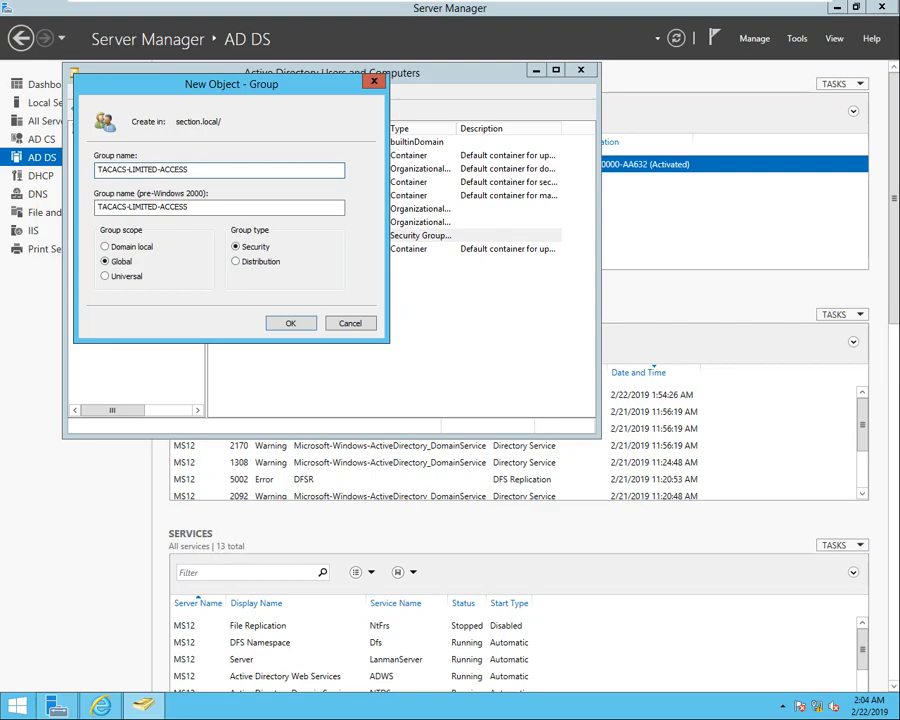
pyautogui.press('Return')
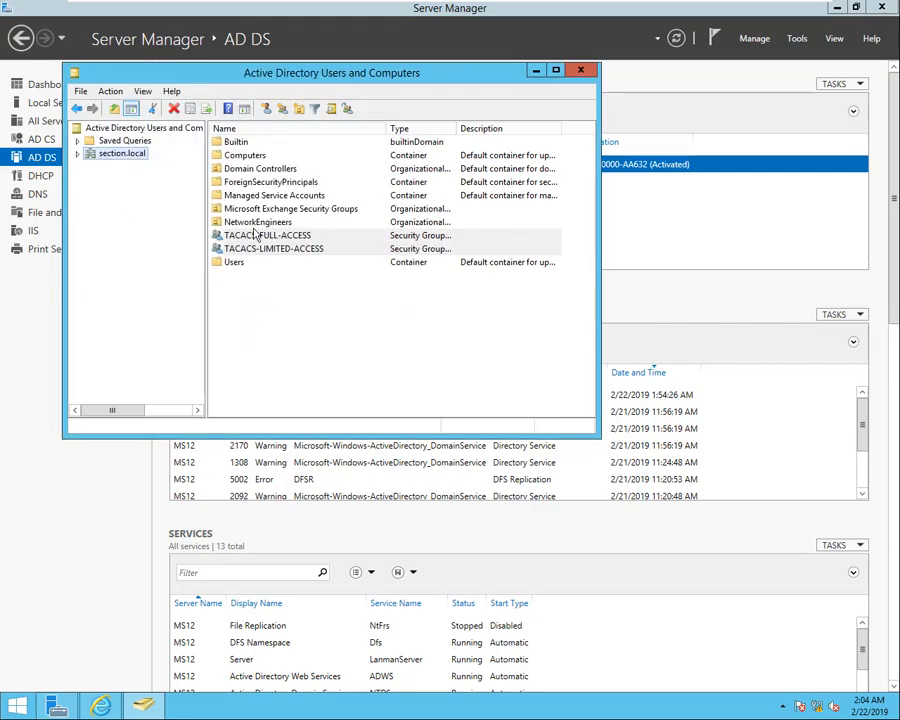
# Add the first NetworkEngineers user to the TACACS-FULL-ACCESS group.
pyautogui.click(257, 223)
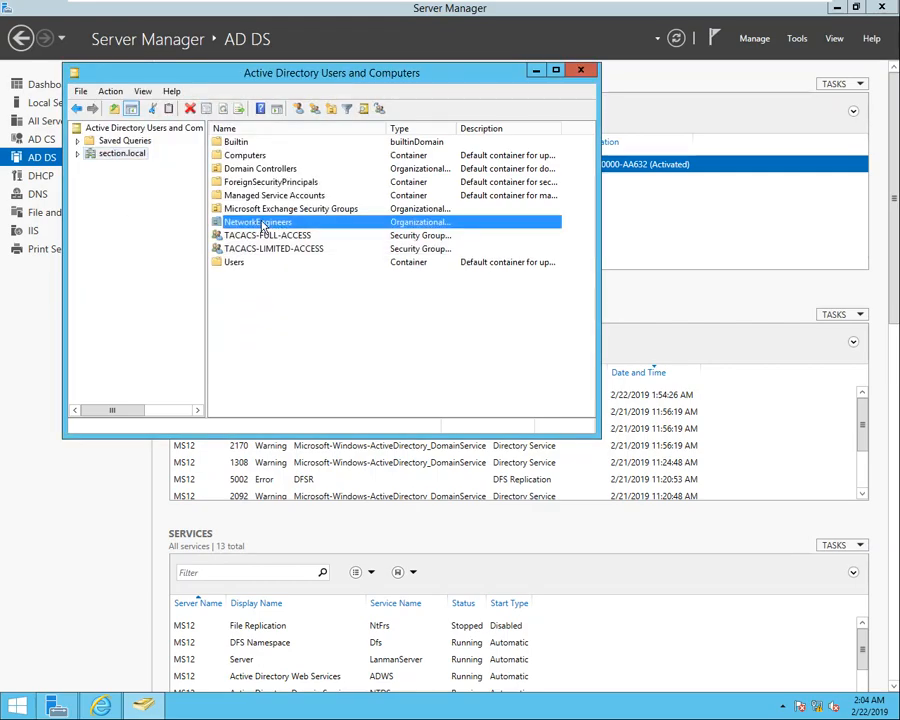
pyautogui.doubleClick(261, 224)
pyautogui.click(265, 197)
pyautogui.rightClick(268, 199)
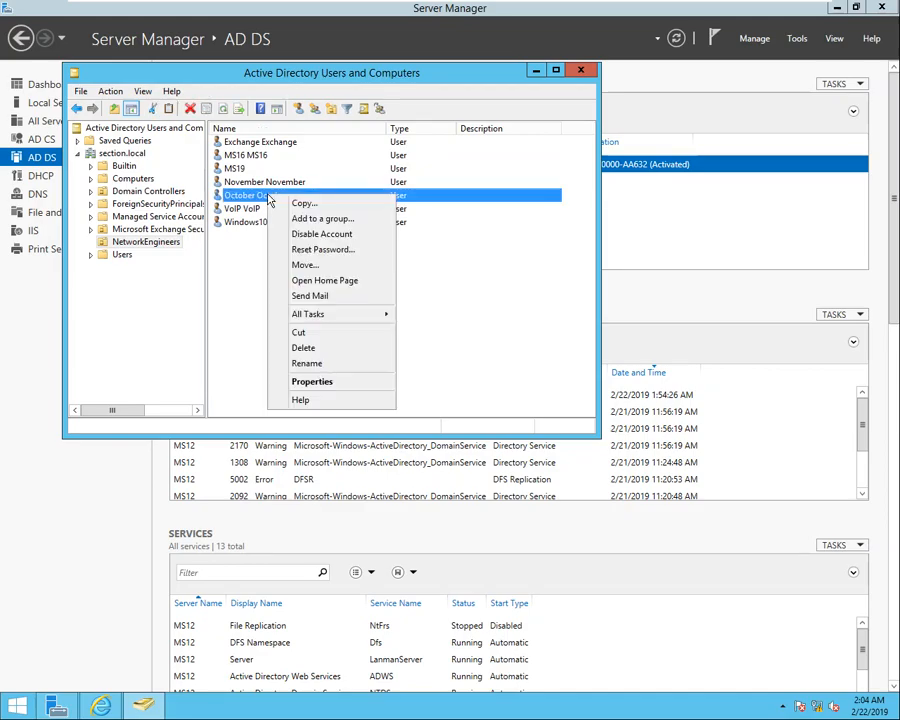
pyautogui.click(316, 388)
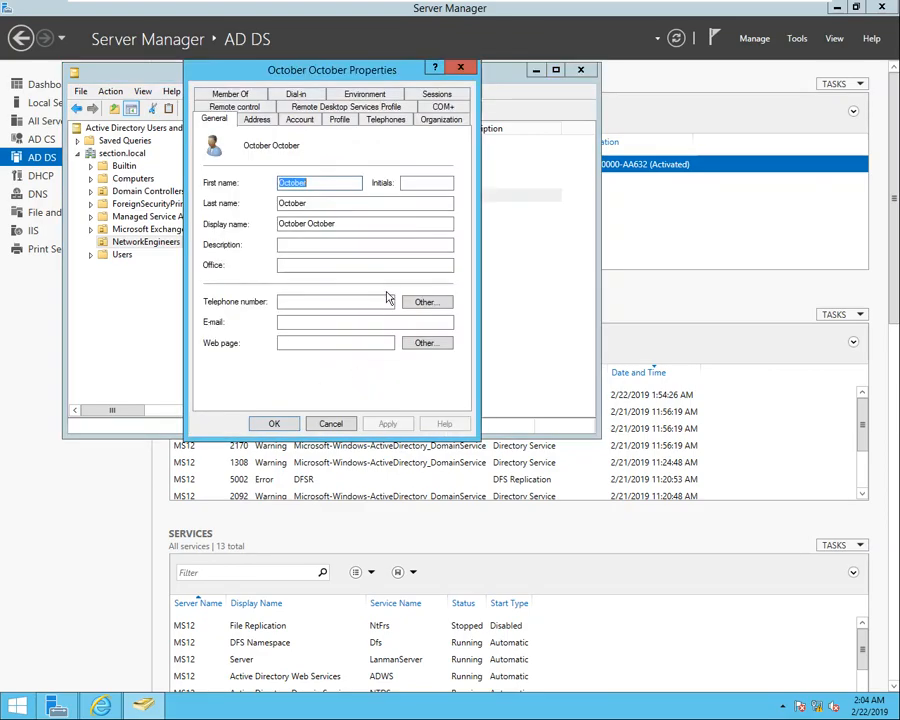
pyautogui.click(240, 91)
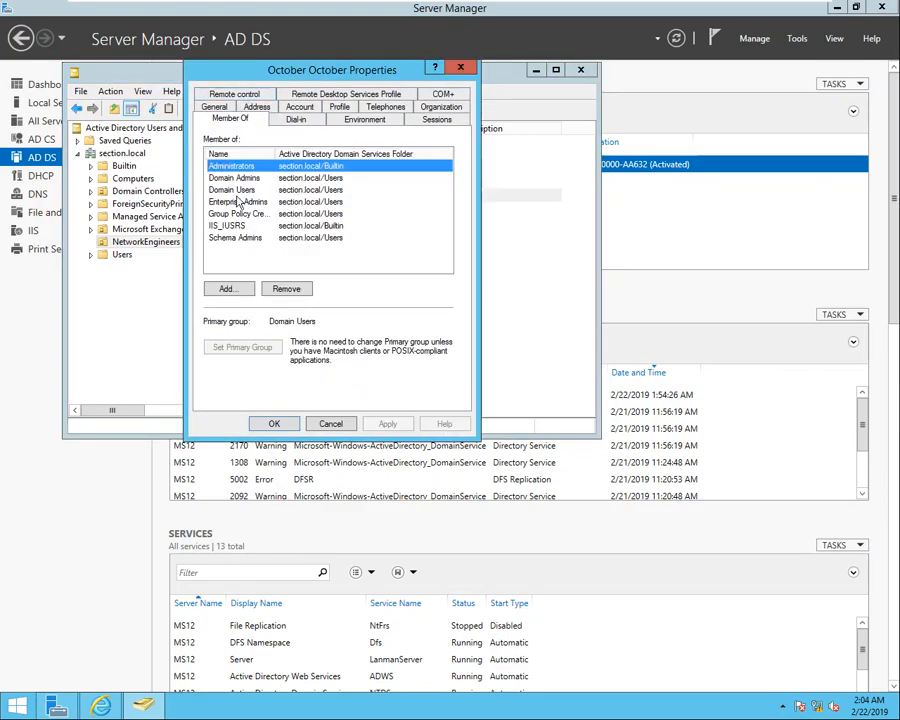
pyautogui.click(240, 288)
pyautogui.write('TAC')
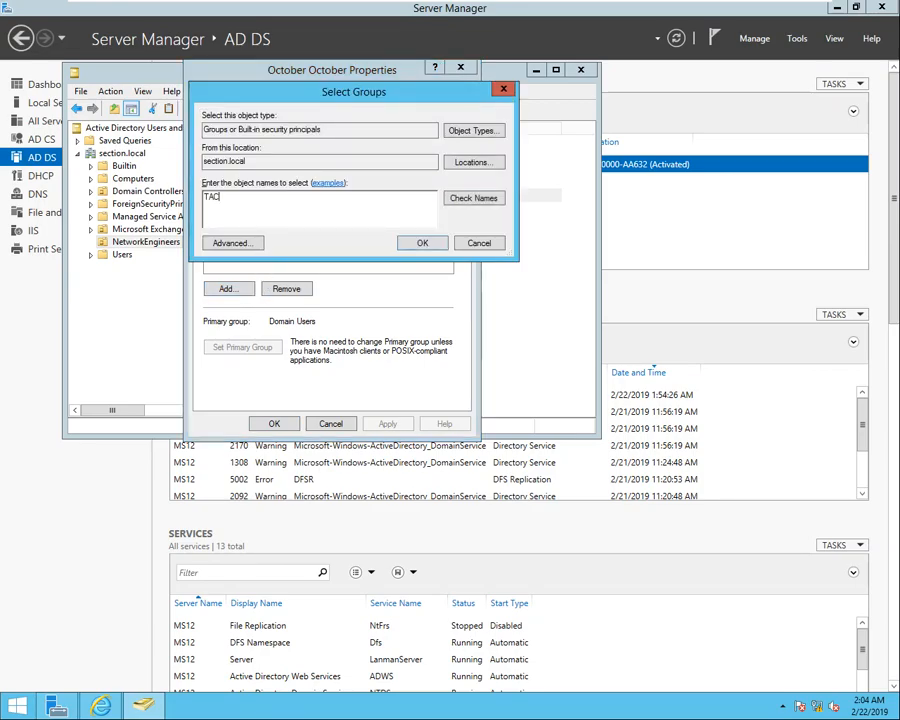
pyautogui.click(472, 198)
pyautogui.click(285, 199)
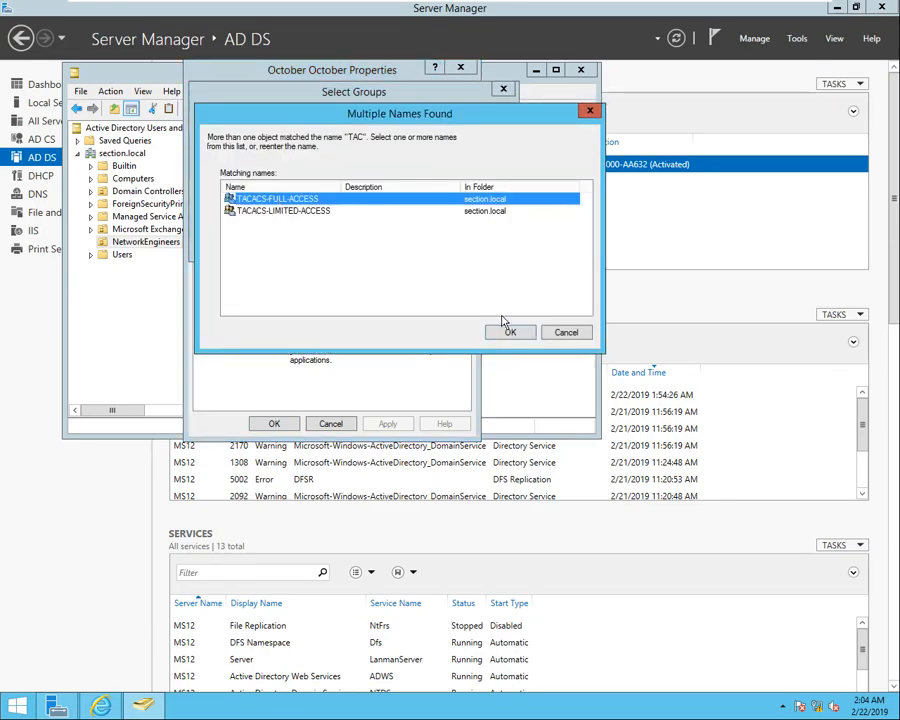
pyautogui.click(515, 333)
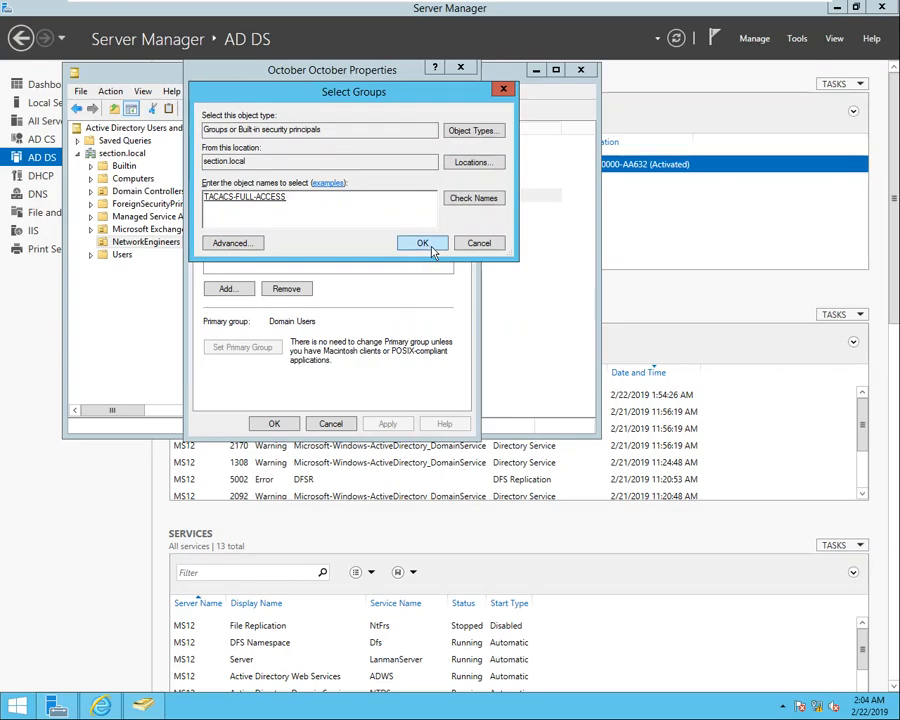
pyautogui.click(430, 246)
pyautogui.click(390, 424)
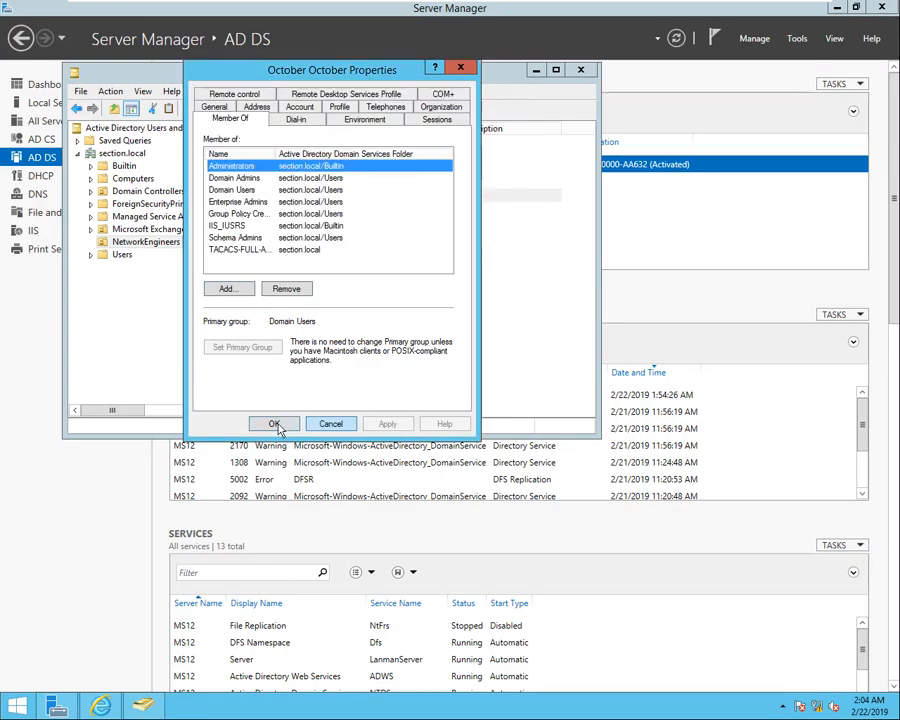
pyautogui.click(282, 424)
# Add the second NetworkEngineers user to the TACACS-LIMITED-ACCESS group.
pyautogui.click(266, 184)
pyautogui.rightClick(267, 183)
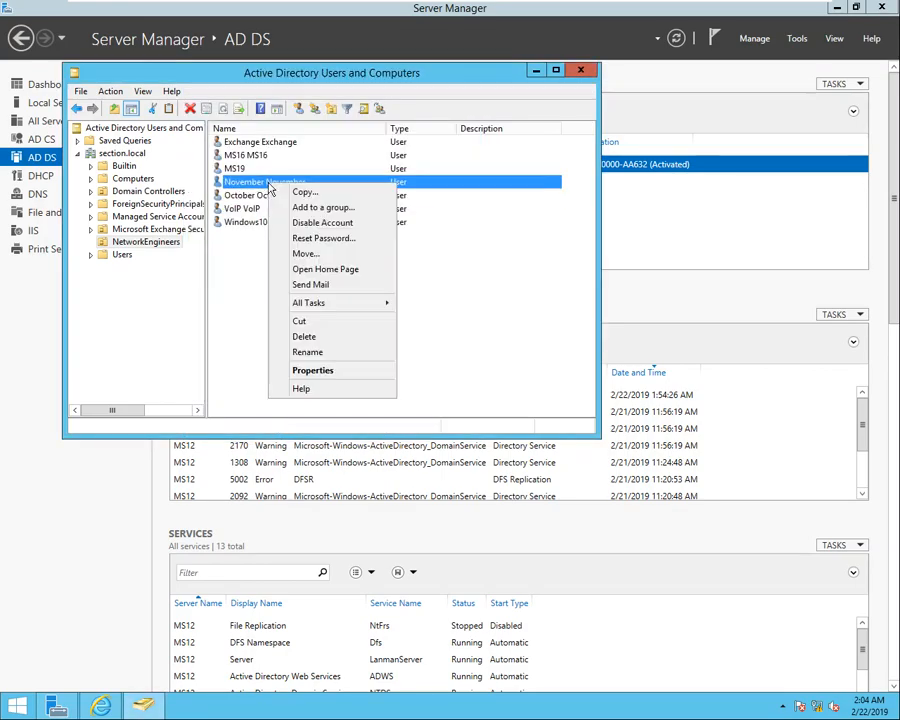
pyautogui.click(313, 371)
pyautogui.click(230, 92)
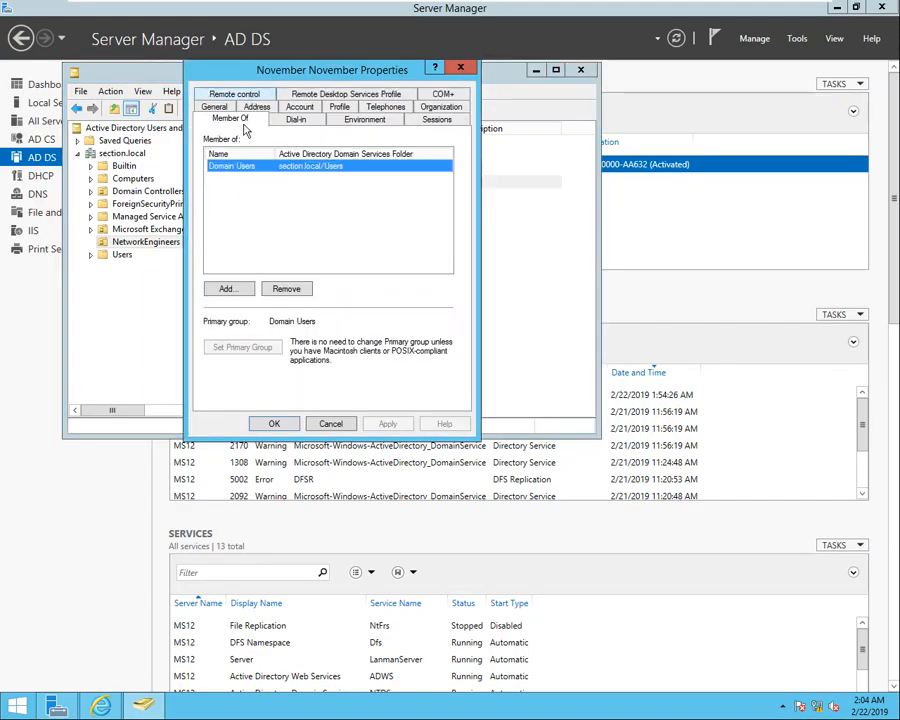
pyautogui.click(226, 288)
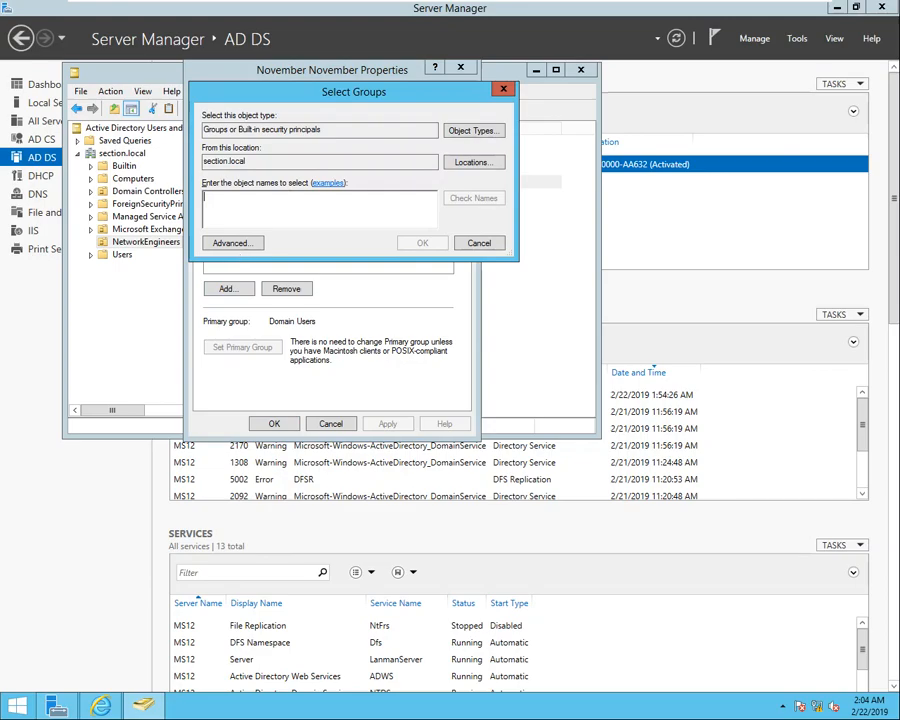
pyautogui.write('TAC')
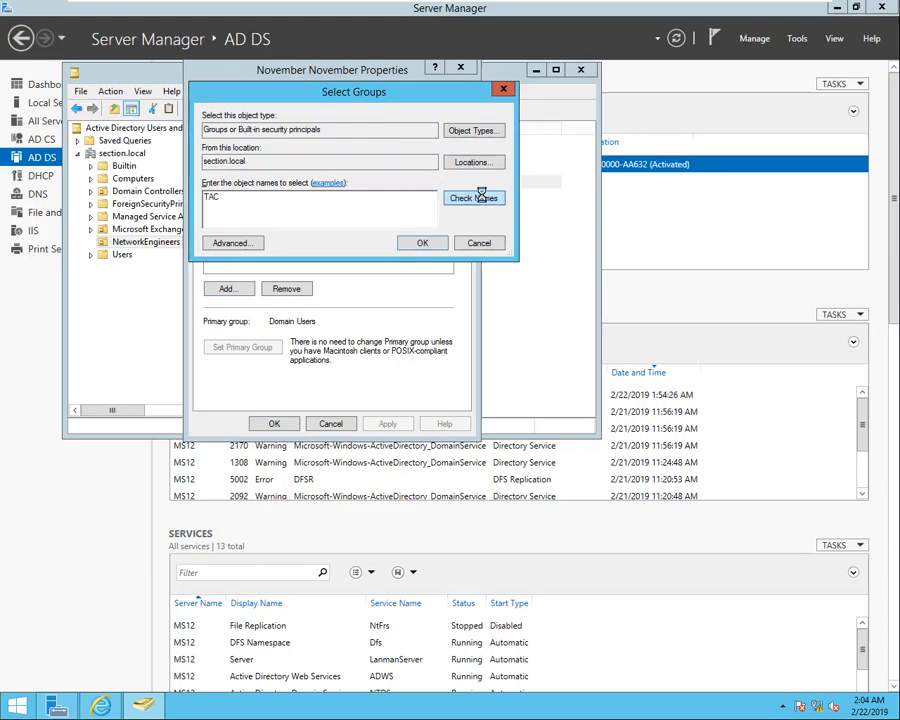
pyautogui.click(482, 199)
pyautogui.click(275, 212)
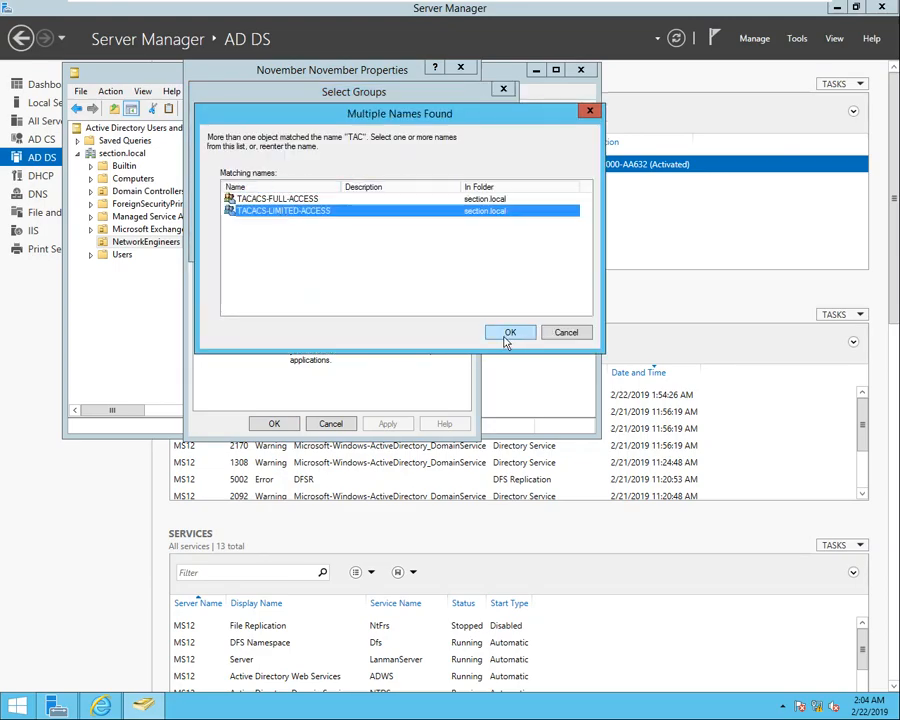
pyautogui.click(508, 333)
pyautogui.click(422, 243)
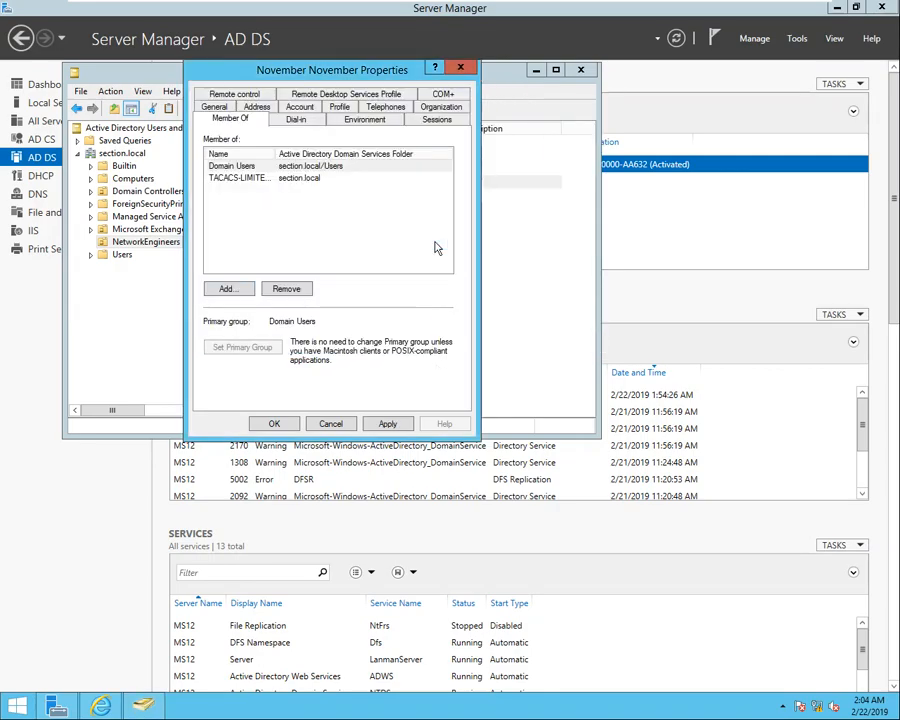
pyautogui.click(392, 424)
pyautogui.click(275, 424)
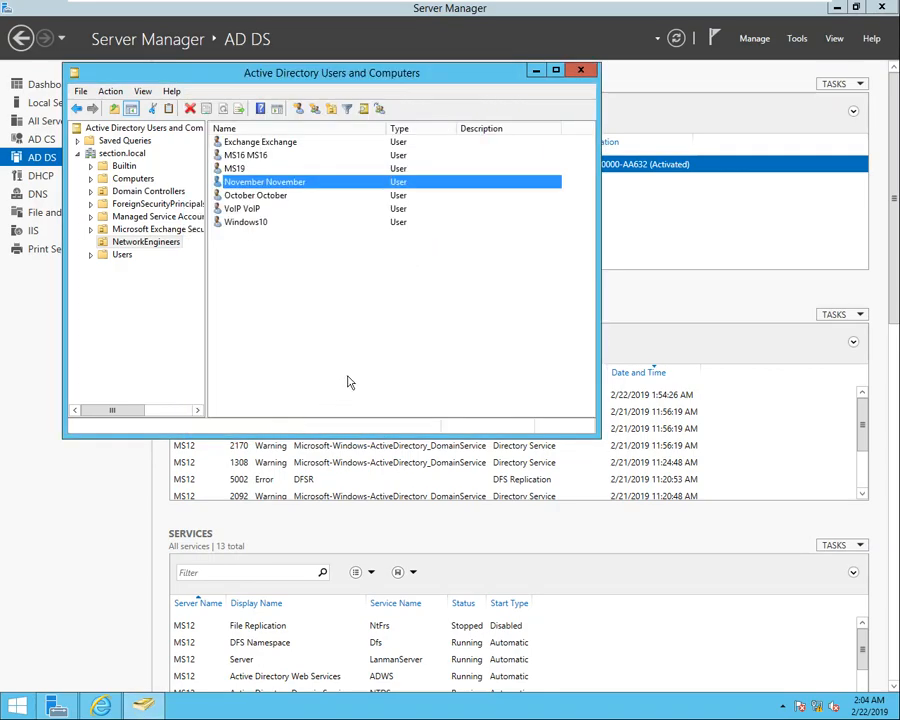
# Refresh section.local and close Active Directory Users and Computers.
pyautogui.rightClick(111, 153)
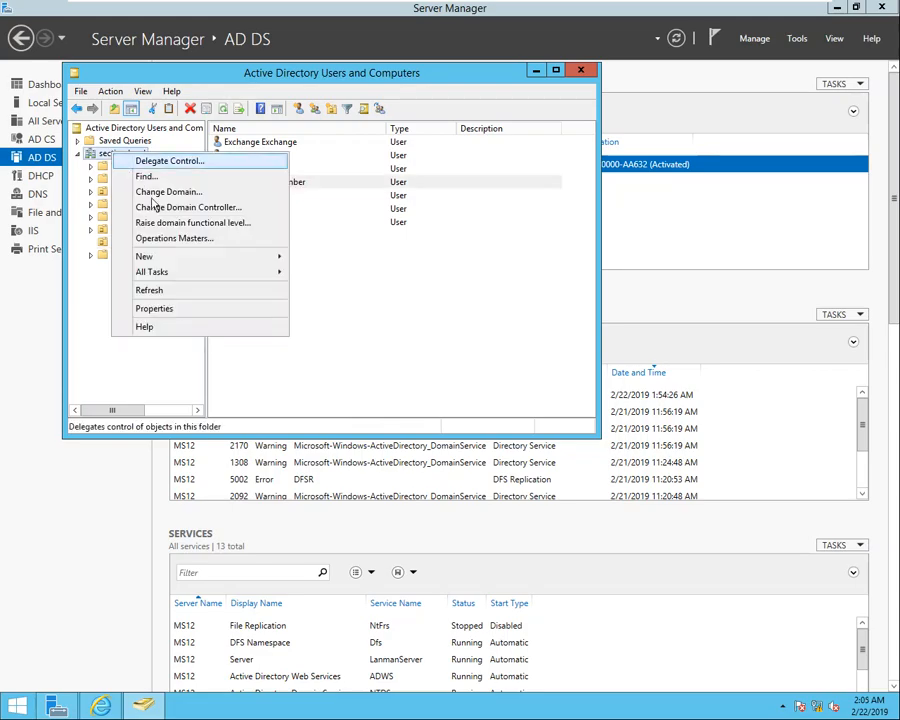
pyautogui.click(150, 290)
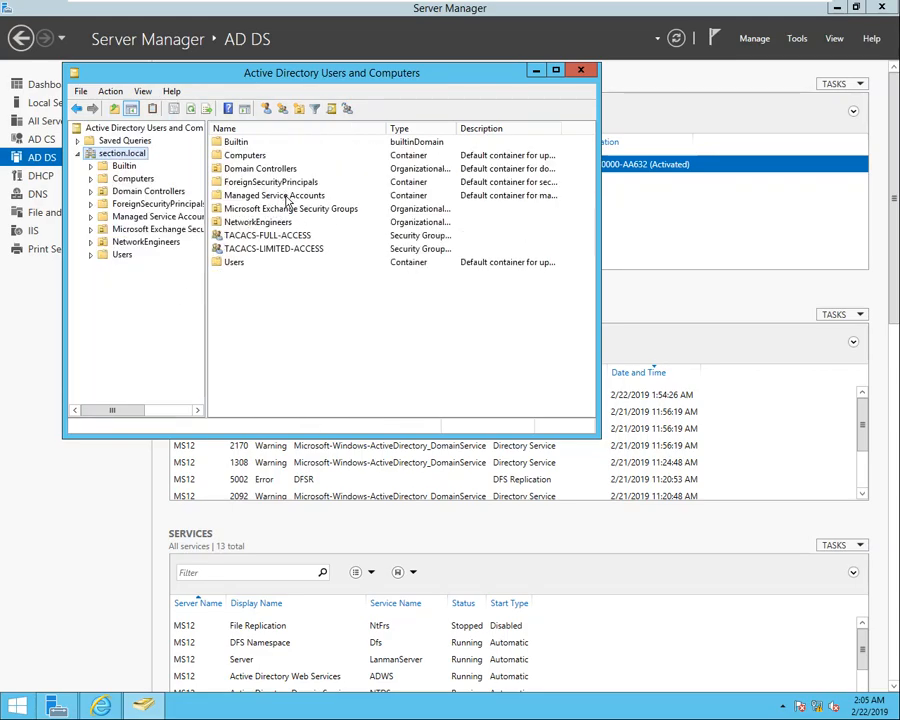
pyautogui.click(582, 71)
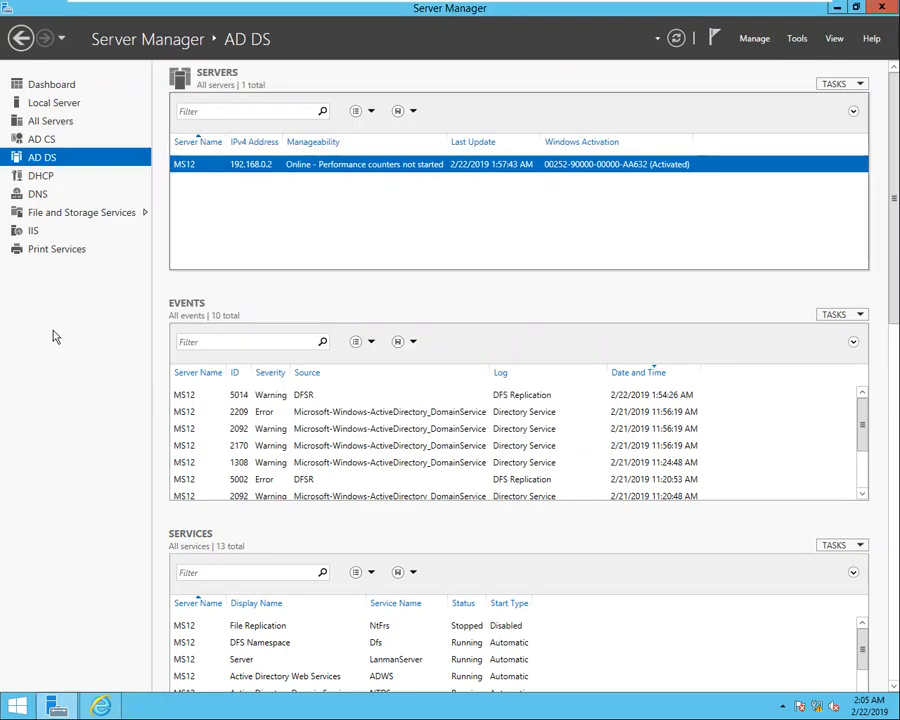
# Log in to ACS and open Access Policies > Default Device Admin > Identity.
pyautogui.click(101, 707)
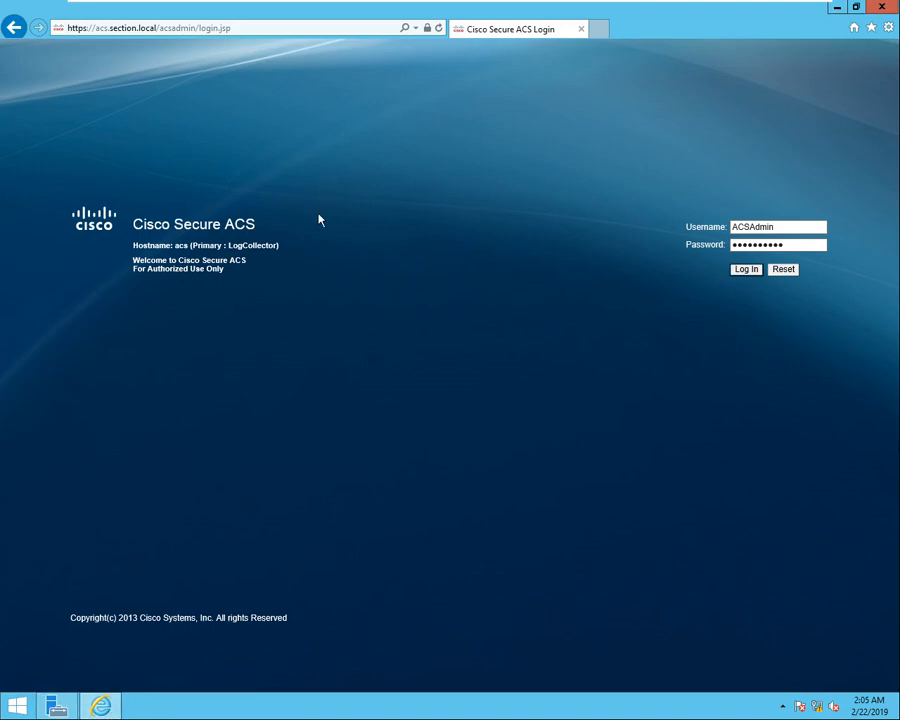
pyautogui.click(752, 271)
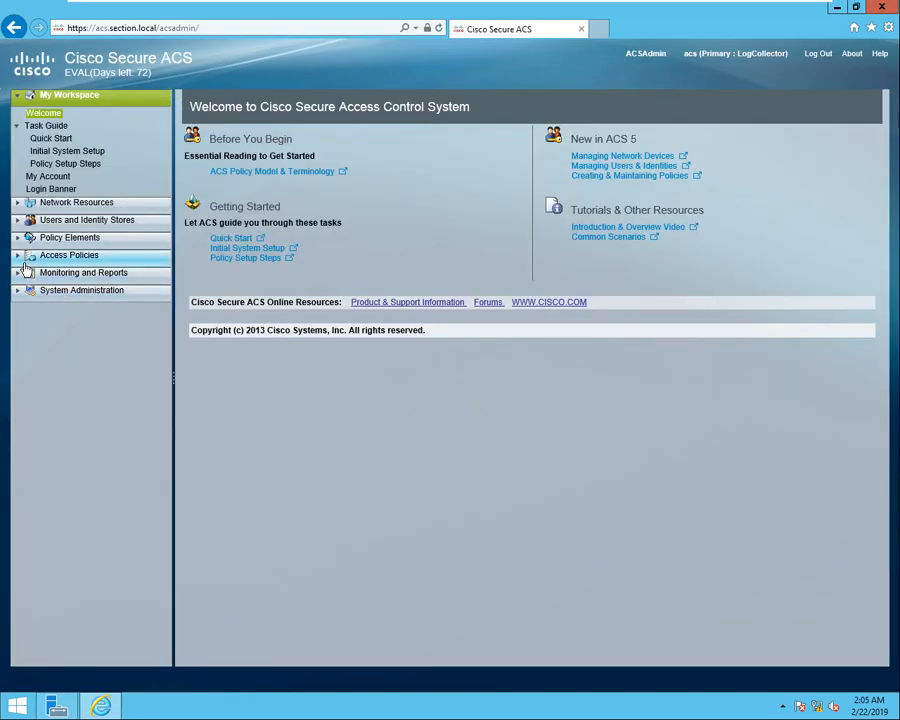
pyautogui.click(26, 260)
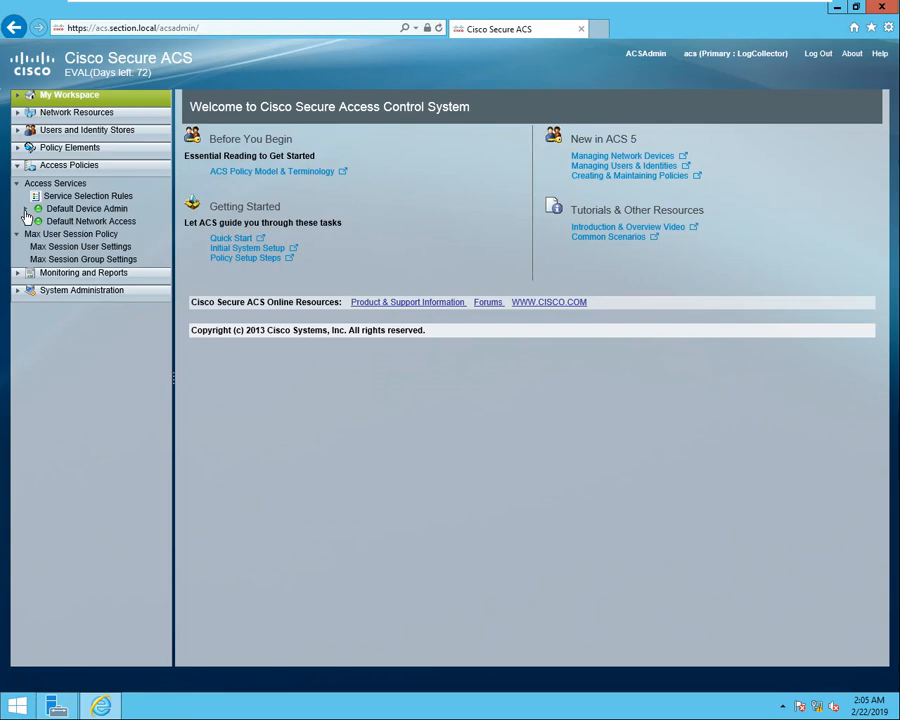
pyautogui.click(26, 210)
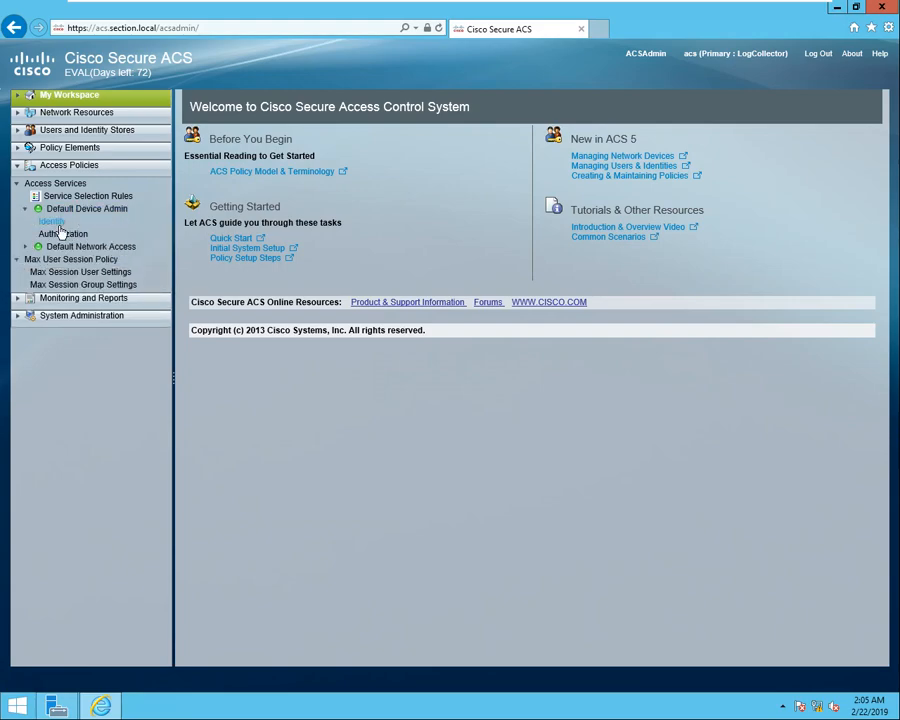
pyautogui.click(55, 223)
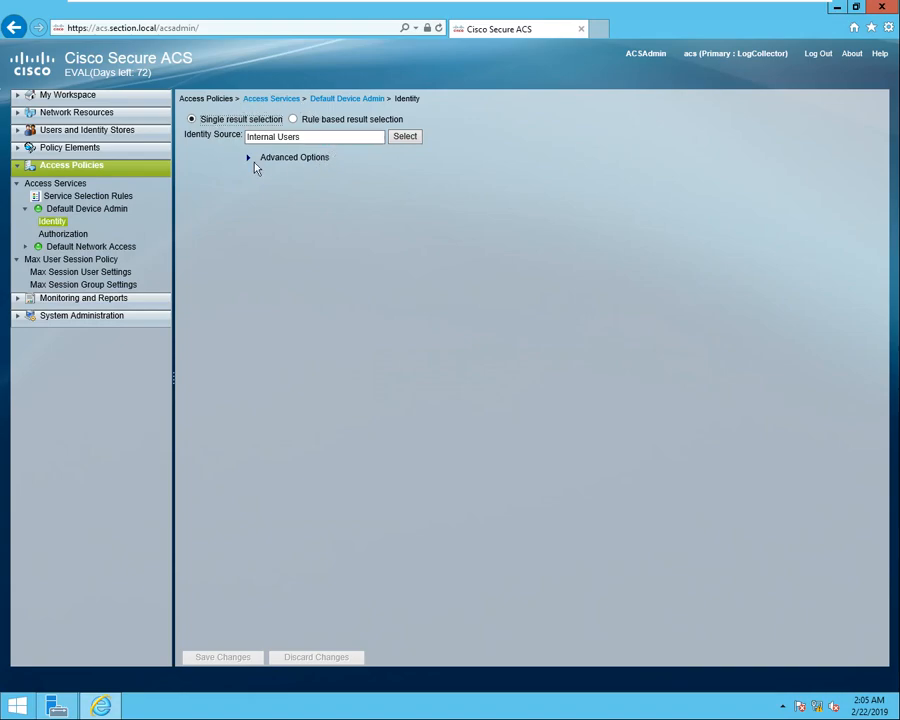
# Replace Internal Users with AD1 as the Default Device Admin identity source and save.
pyautogui.click(405, 137)
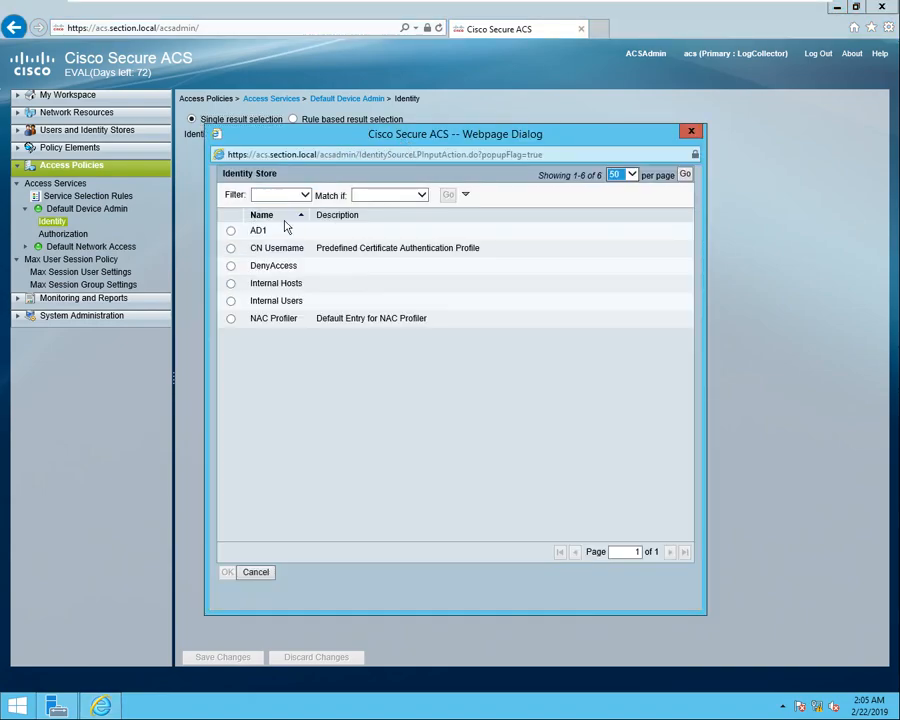
pyautogui.click(232, 232)
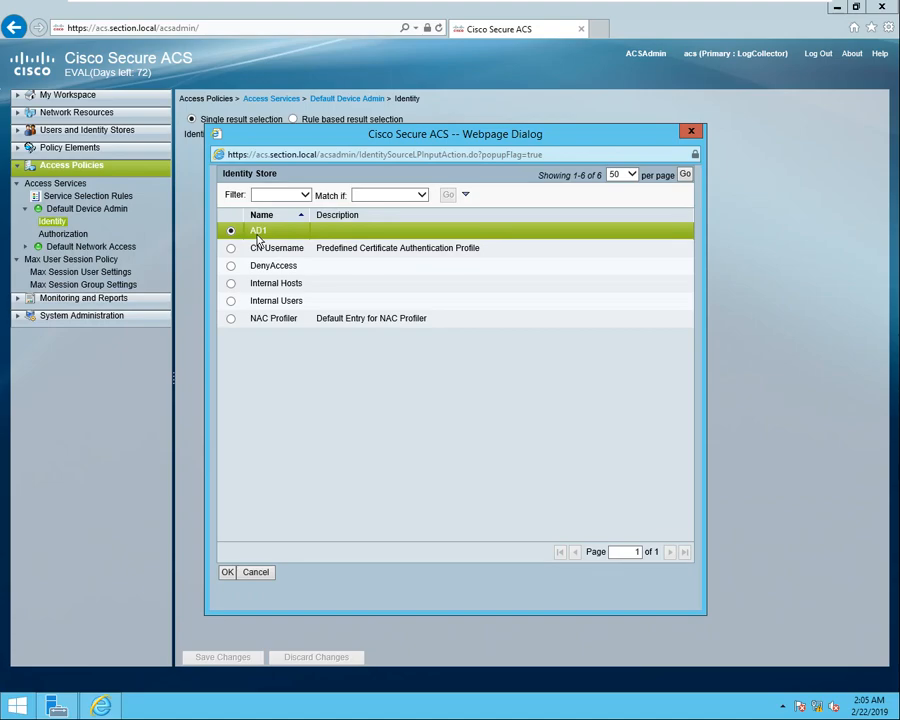
pyautogui.click(229, 572)
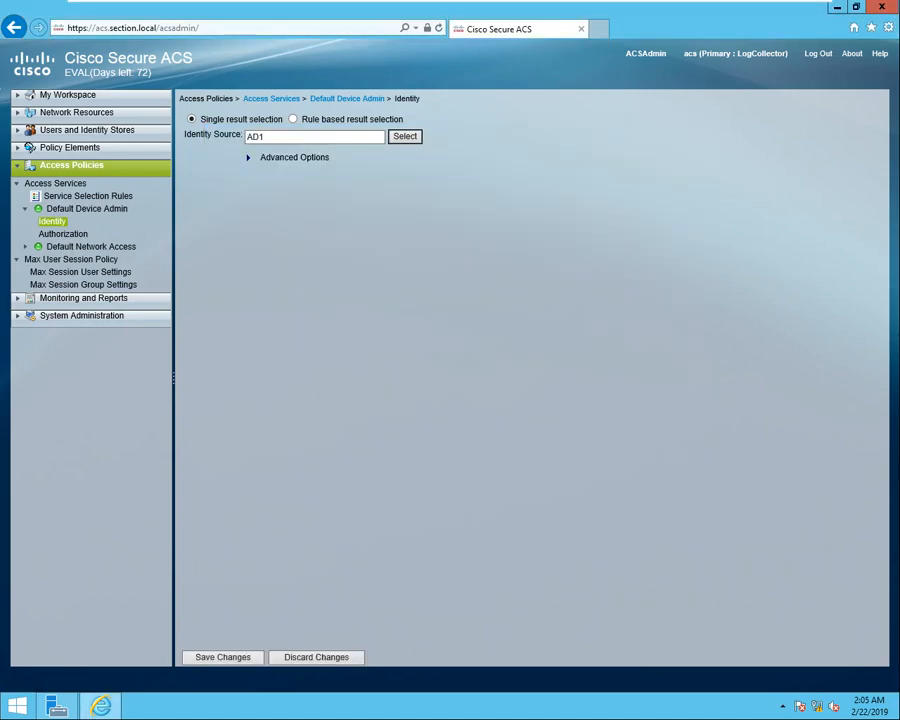
pyautogui.click(229, 657)
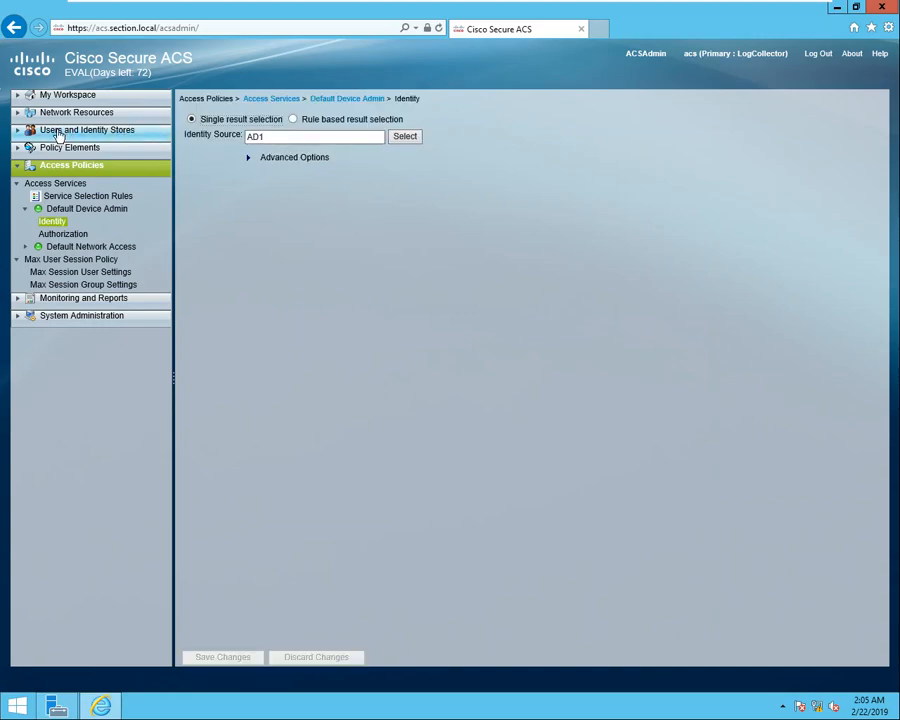
pyautogui.click(111, 137)
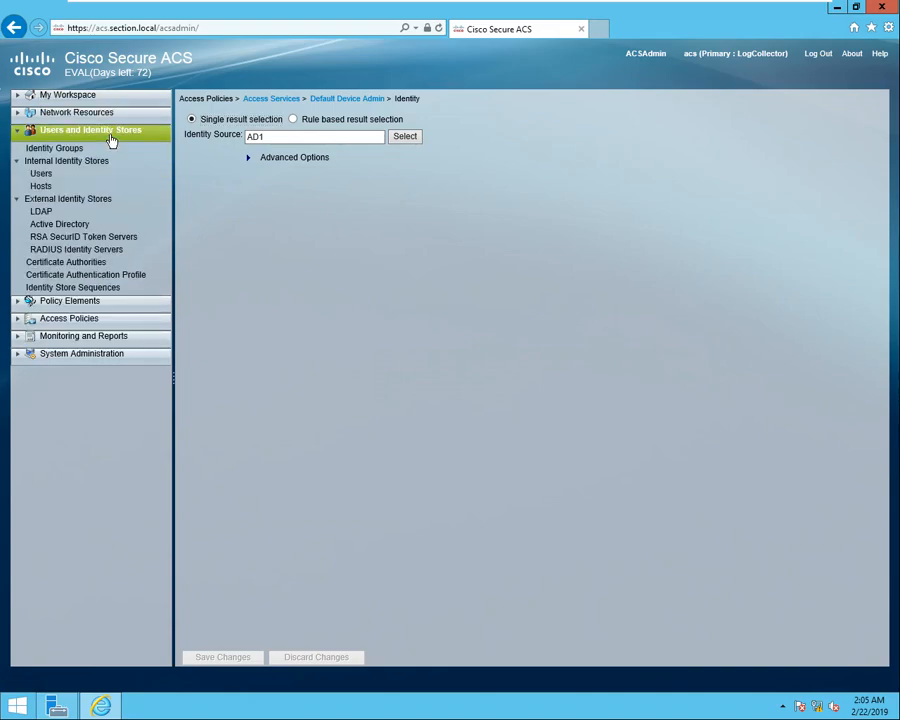
# Test the Active Directory connection to section.local using the administrator username and password.
pyautogui.click(77, 228)
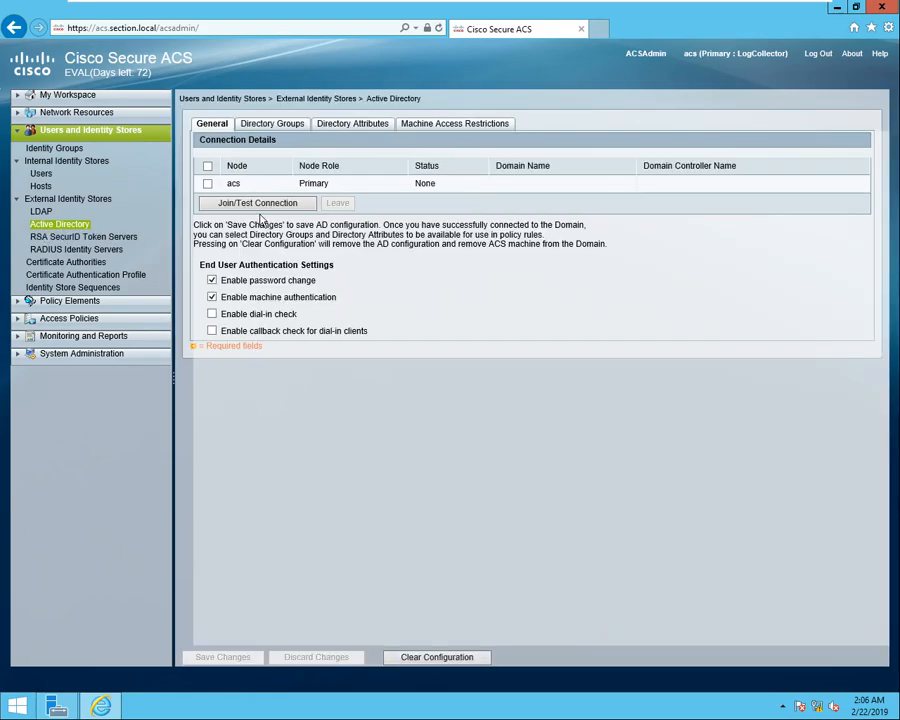
pyautogui.click(274, 206)
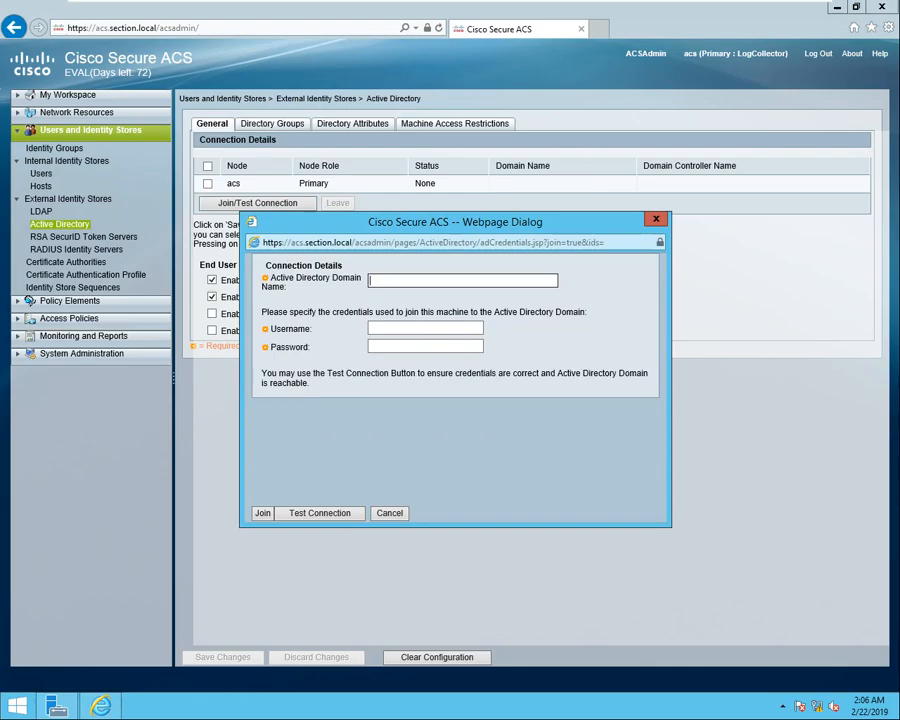
pyautogui.write('section.local')
pyautogui.click(425, 328)
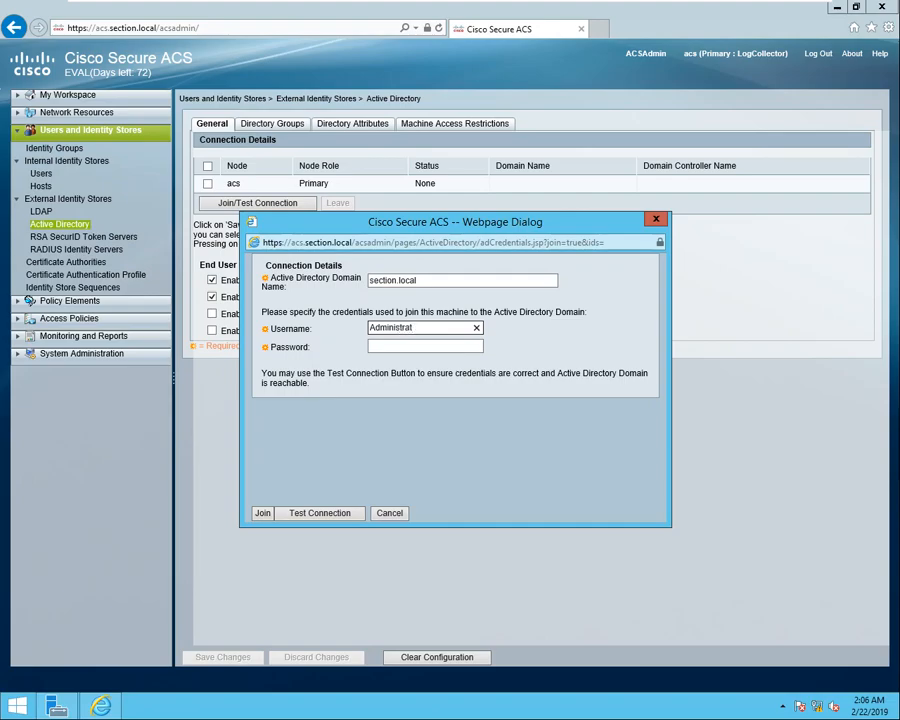
pyautogui.press('Tab')
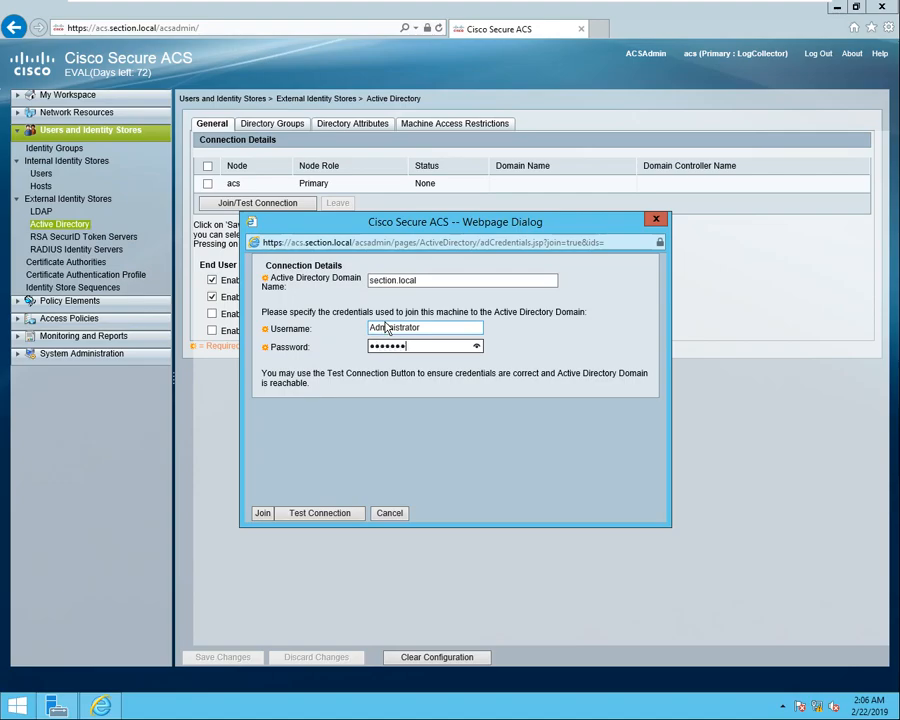
pyautogui.write('••')
pyautogui.click(315, 514)
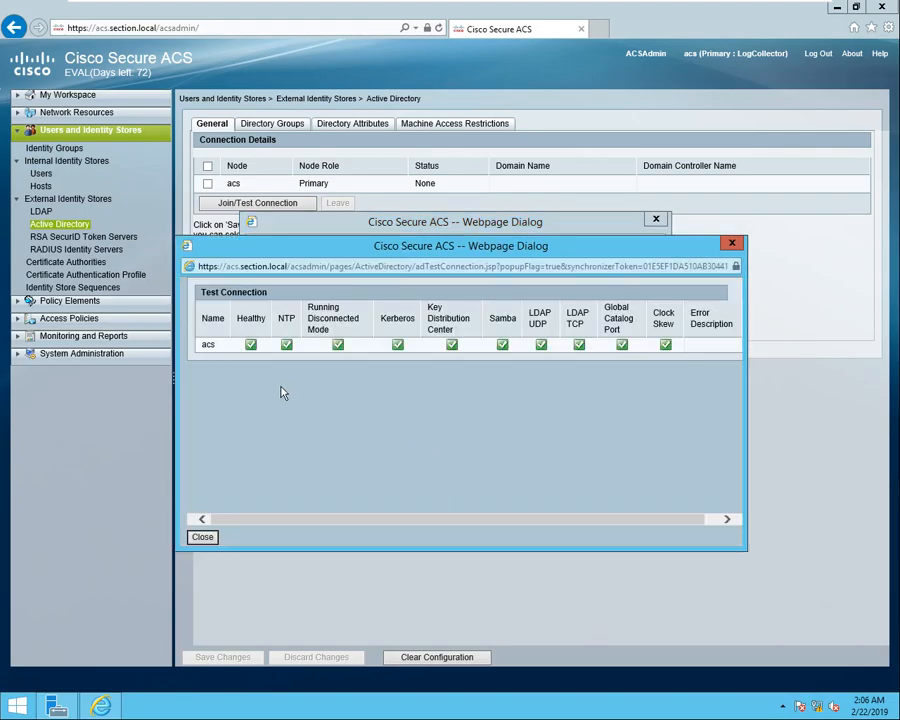
# Dismiss the test results and join the acs node to section.local.
pyautogui.click(202, 537)
pyautogui.click(262, 513)
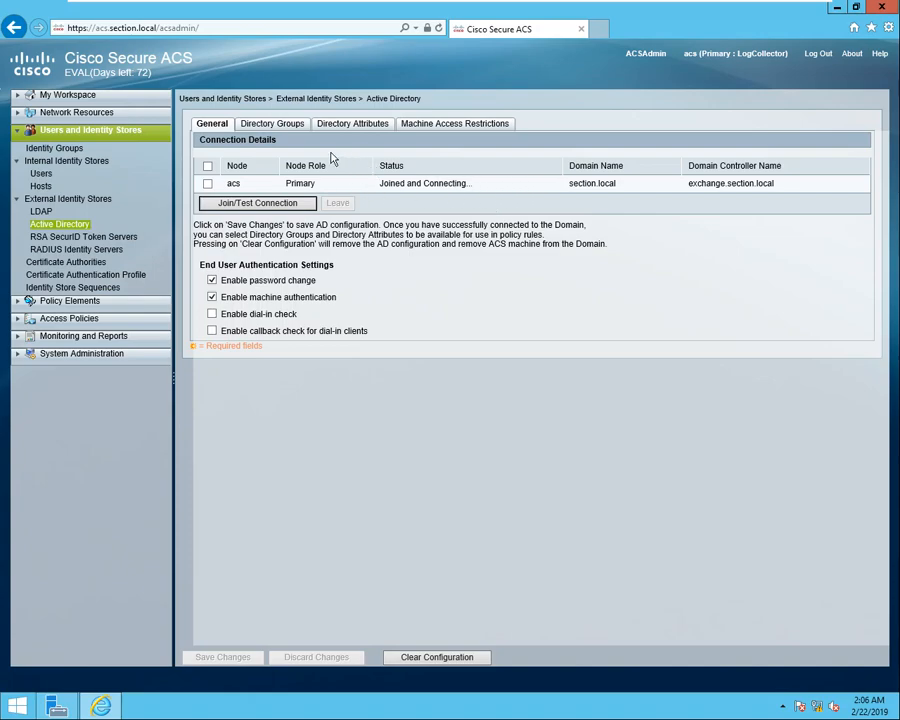
# Select TACACS-FULL-ACCESS and TACACS-LIMITED-ACCESS as Active Directory directory groups and save.
pyautogui.click(280, 128)
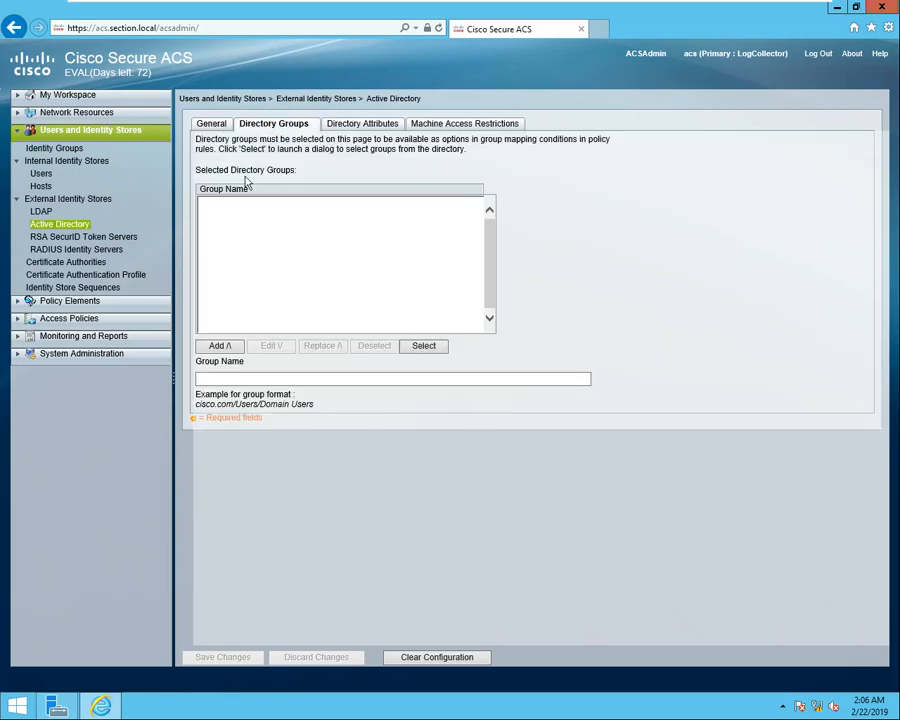
pyautogui.click(432, 347)
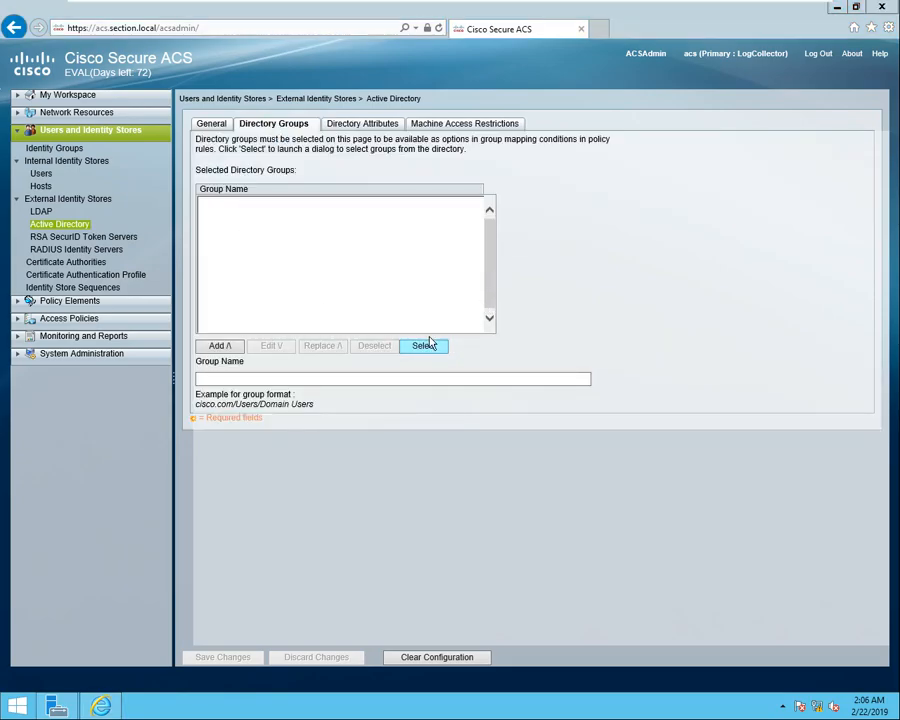
pyautogui.click(428, 344)
pyautogui.moveTo(720, 305); pyautogui.dragTo(724, 414)
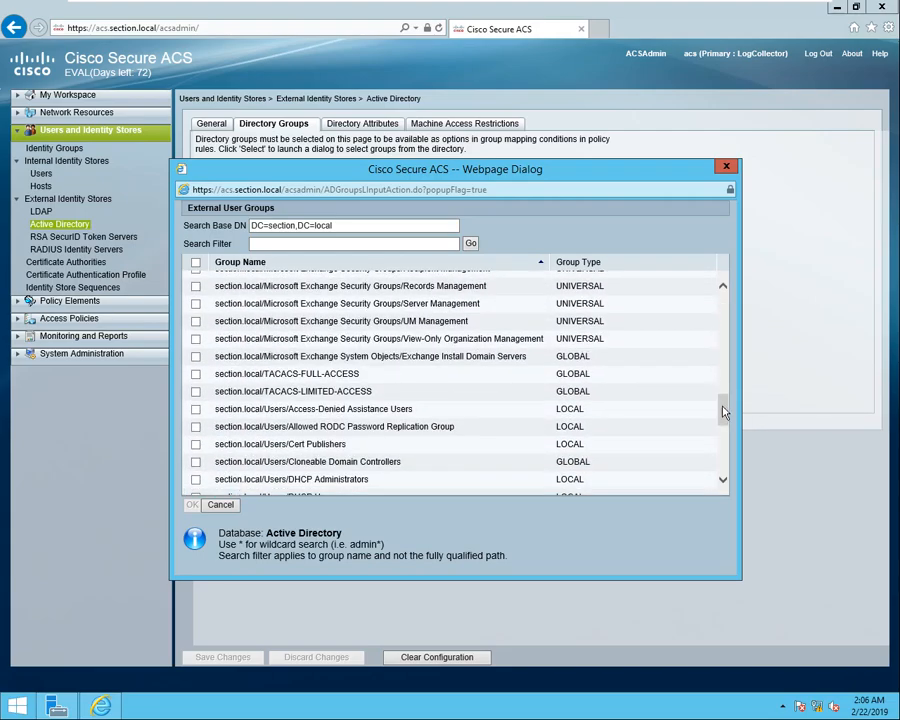
pyautogui.click(196, 374)
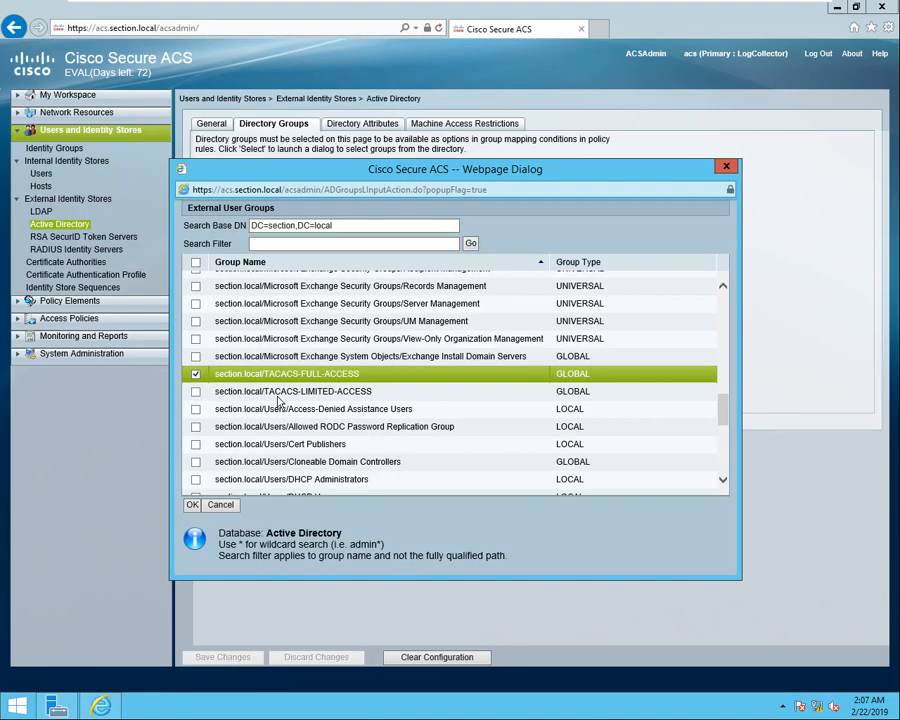
pyautogui.click(196, 391)
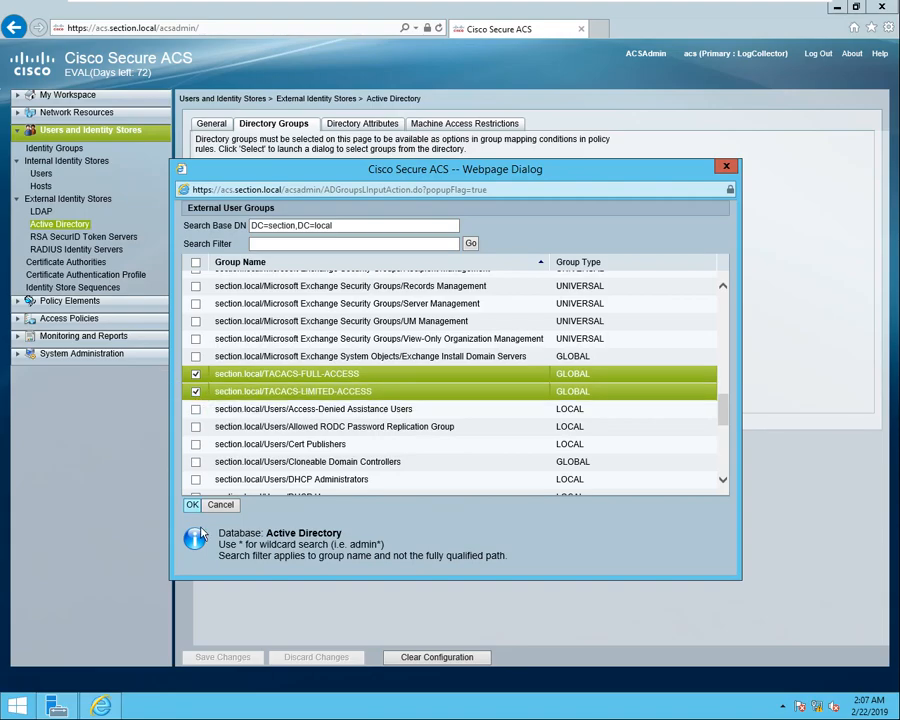
pyautogui.click(193, 506)
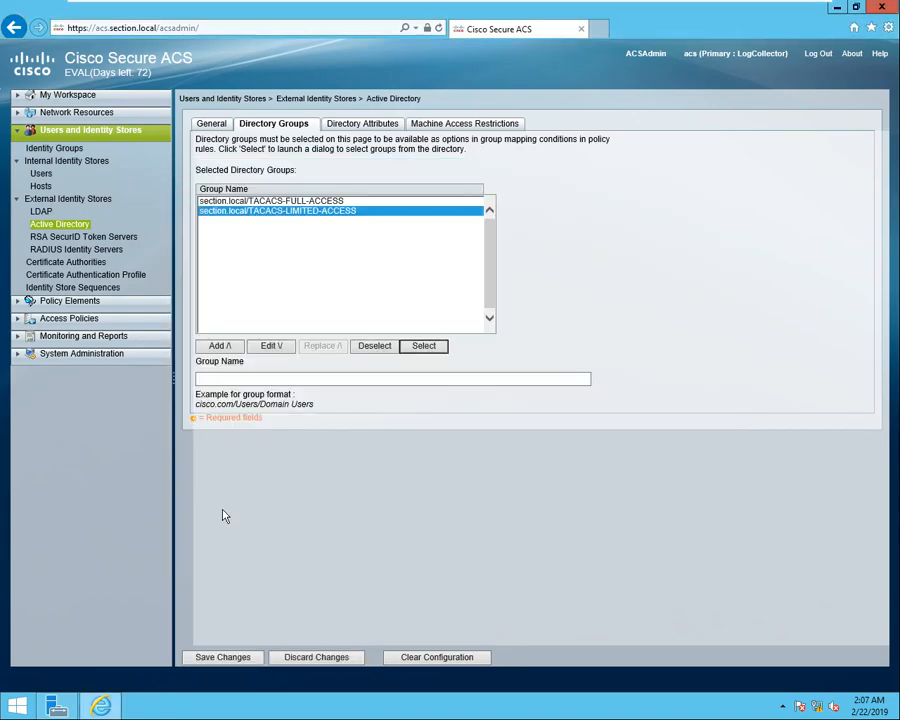
pyautogui.click(228, 659)
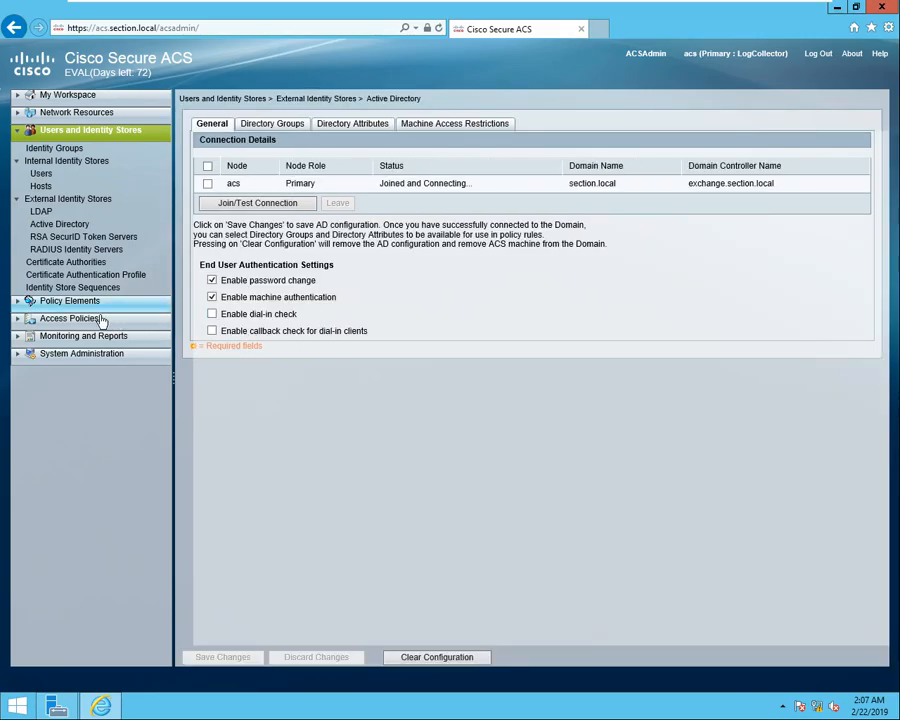
# Open the Default Device Admin authorization policy, discarding a newly started rule.
pyautogui.click(26, 322)
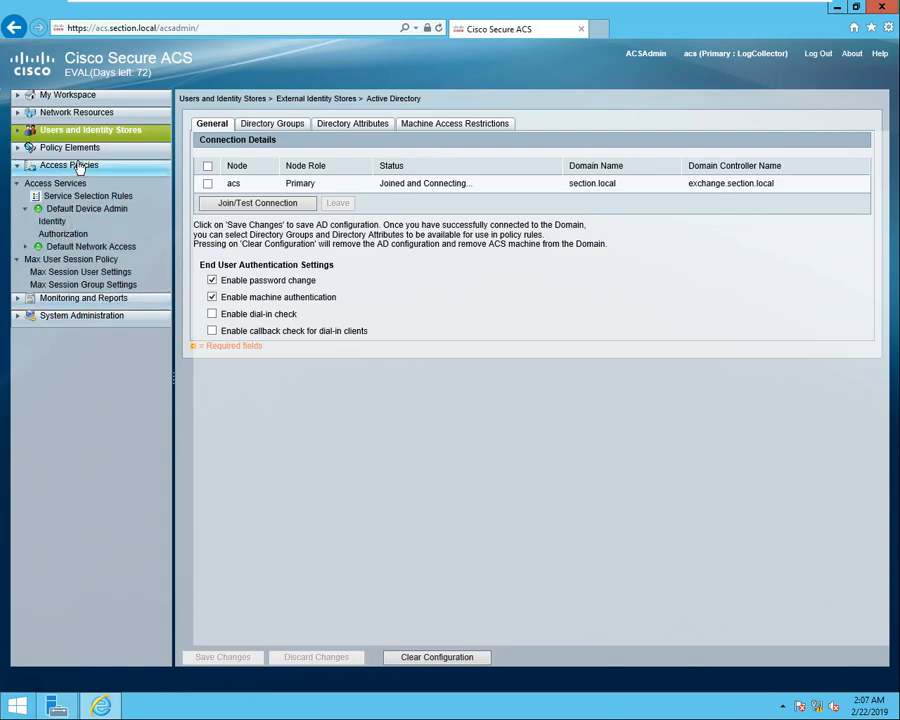
pyautogui.click(70, 234)
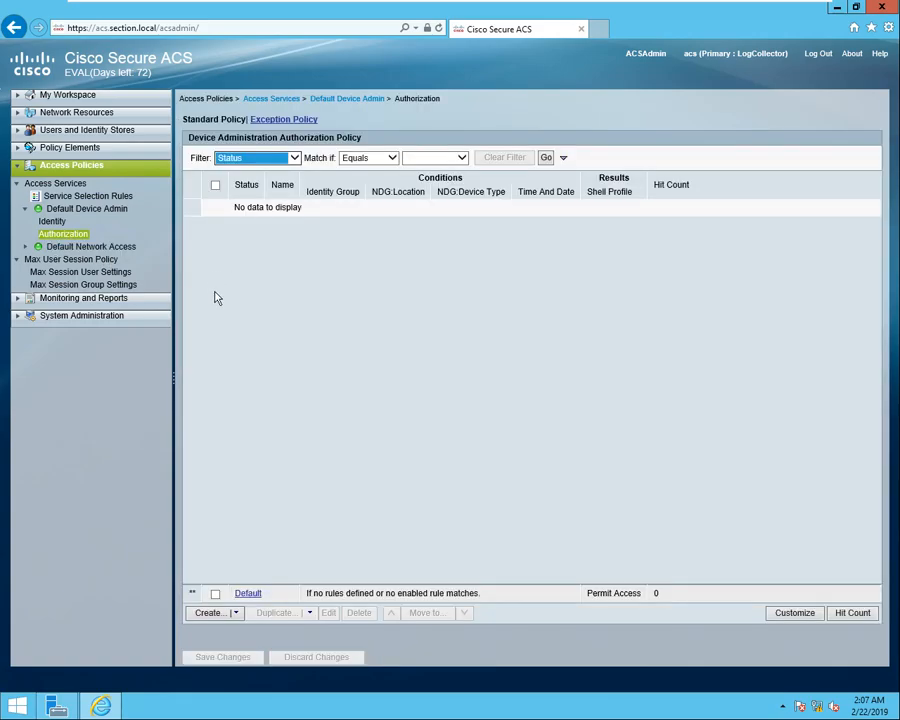
pyautogui.click(227, 615)
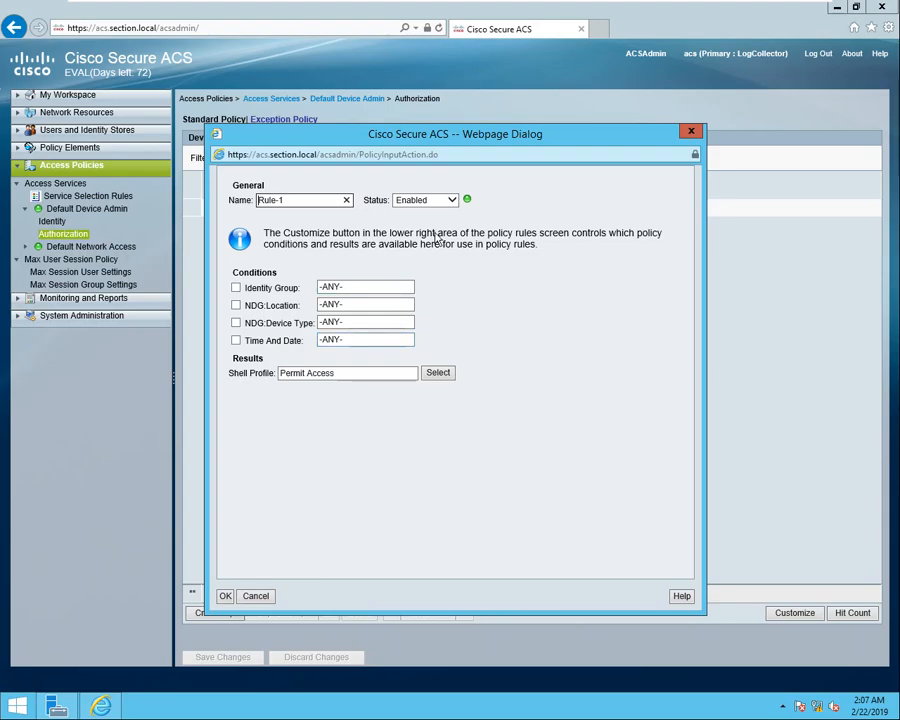
pyautogui.click(691, 134)
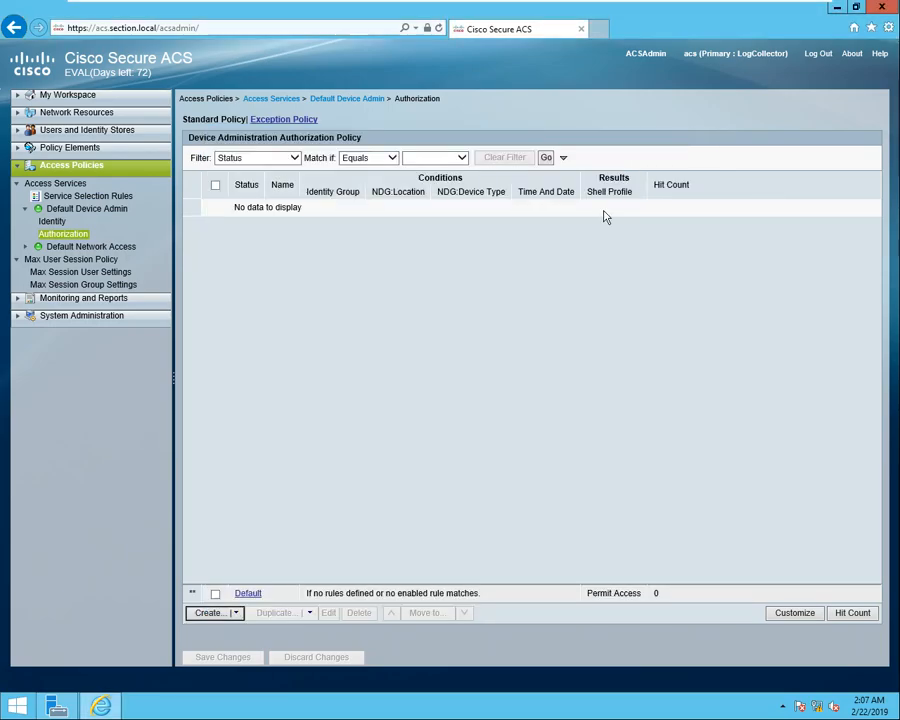
# Make AD1:ExternalGroups the only rule condition, removing Identity Group, NDG:Location, NDG:Device Type and Time And Date.
pyautogui.click(792, 614)
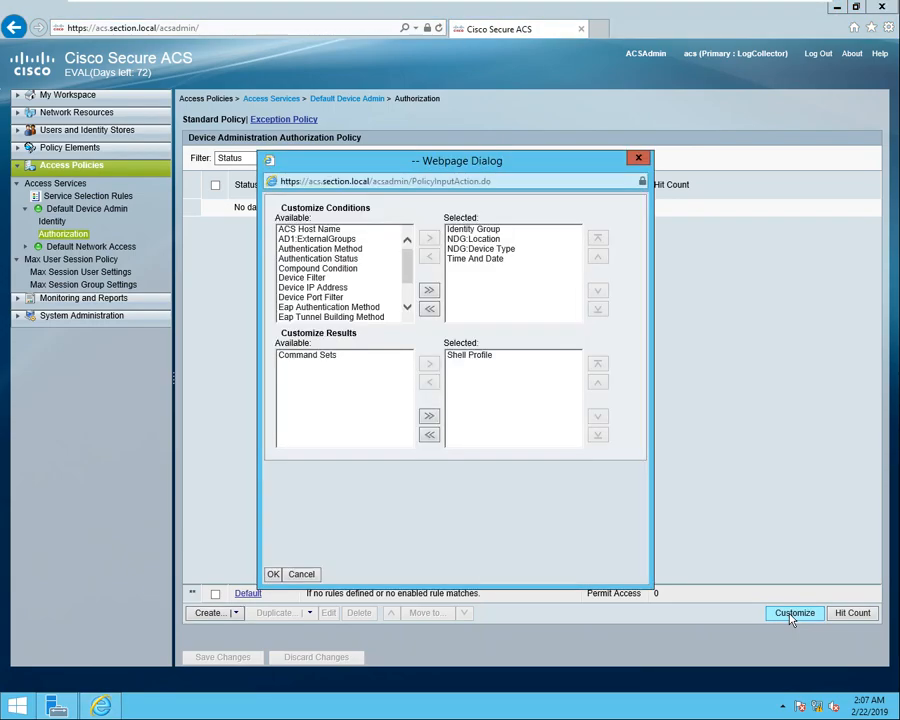
pyautogui.click(293, 243)
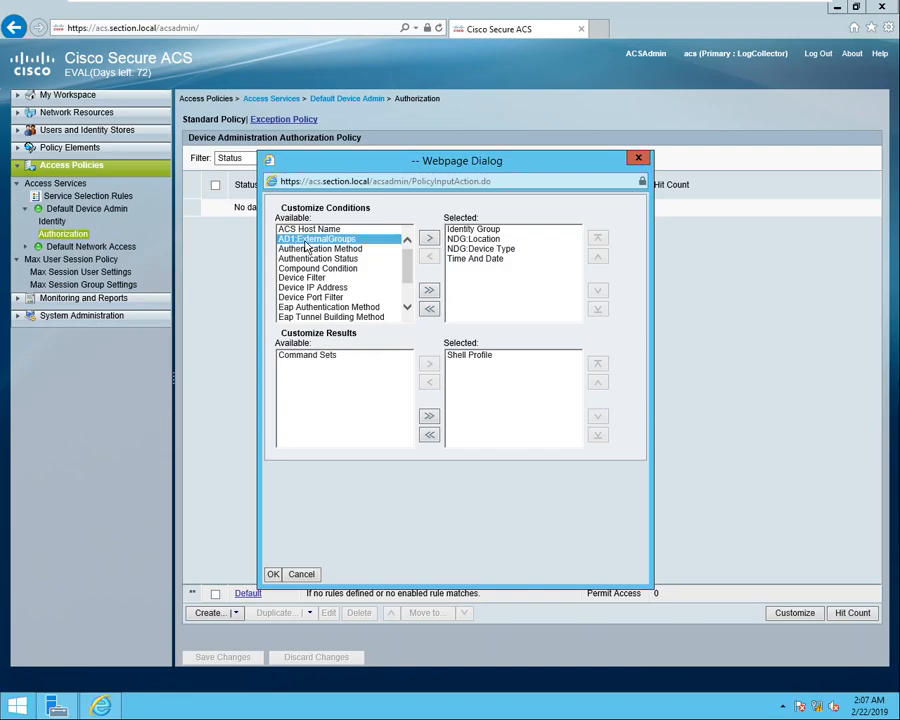
pyautogui.click(428, 240)
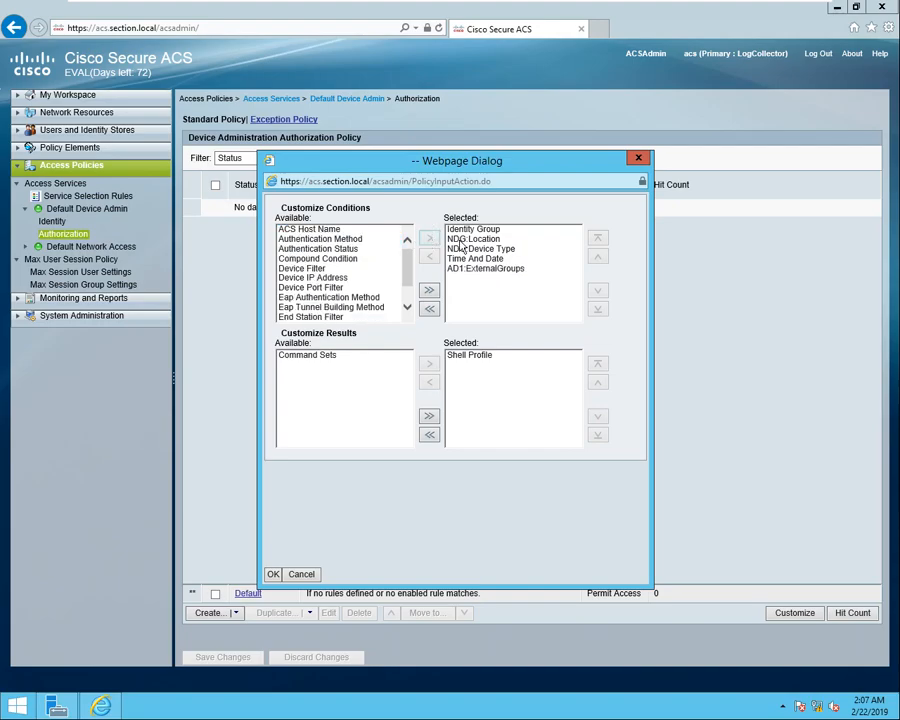
pyautogui.click(473, 229)
pyautogui.click(428, 256)
pyautogui.click(469, 230)
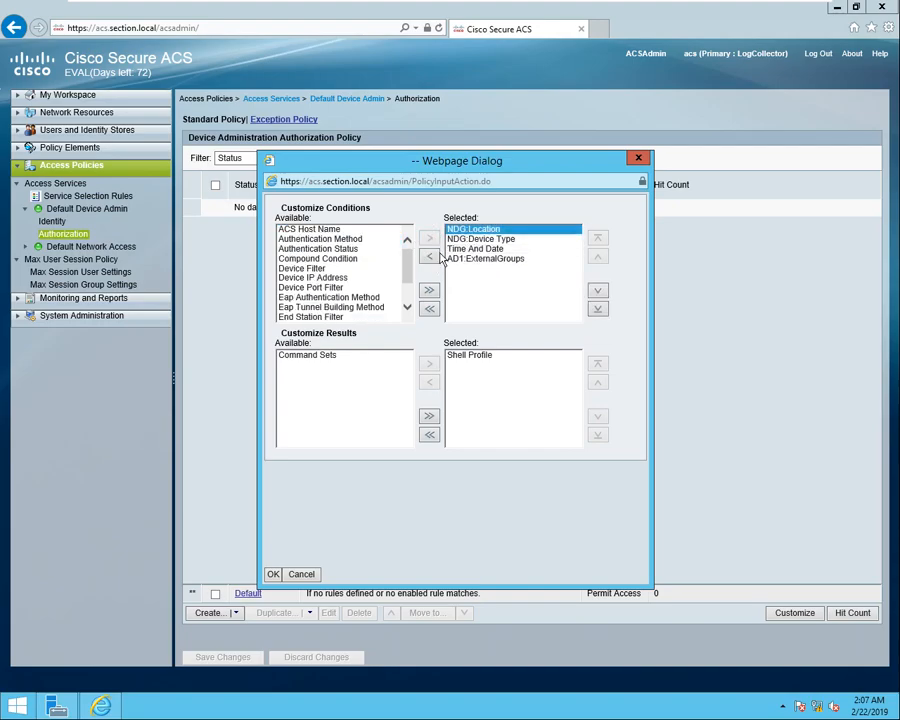
pyautogui.click(428, 256)
pyautogui.click(475, 229)
pyautogui.click(430, 258)
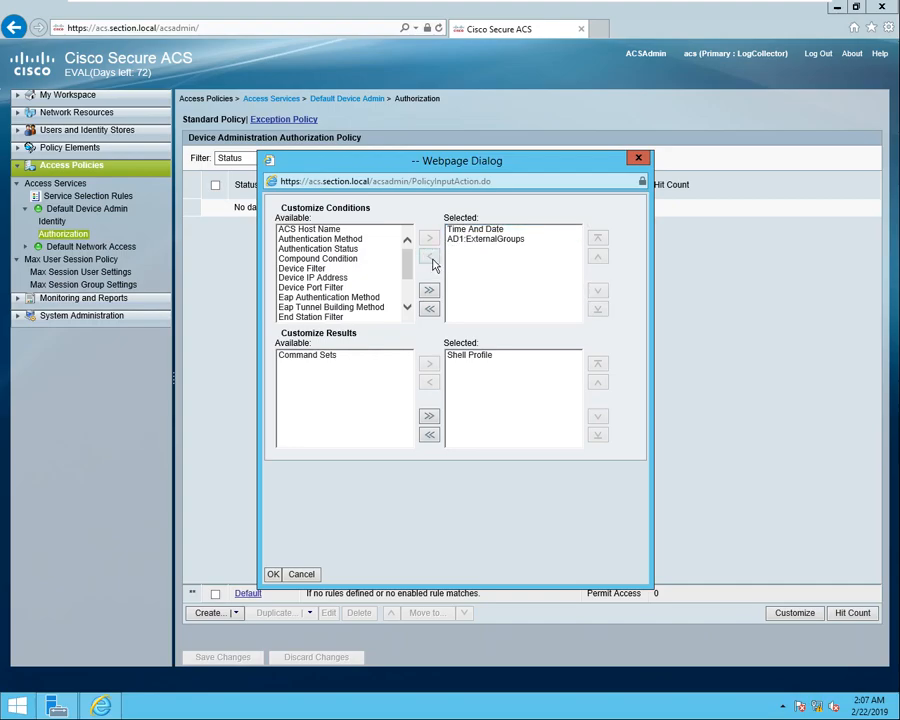
pyautogui.click(475, 229)
pyautogui.click(428, 256)
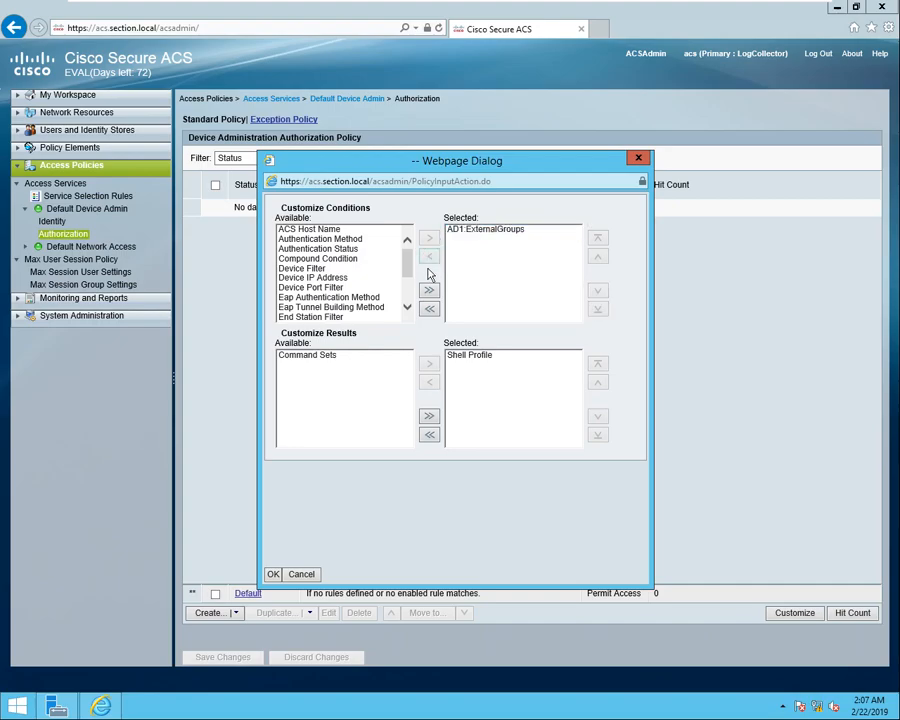
# Add Command Sets alongside Shell Profile as rule results and confirm the customization.
pyautogui.click(309, 357)
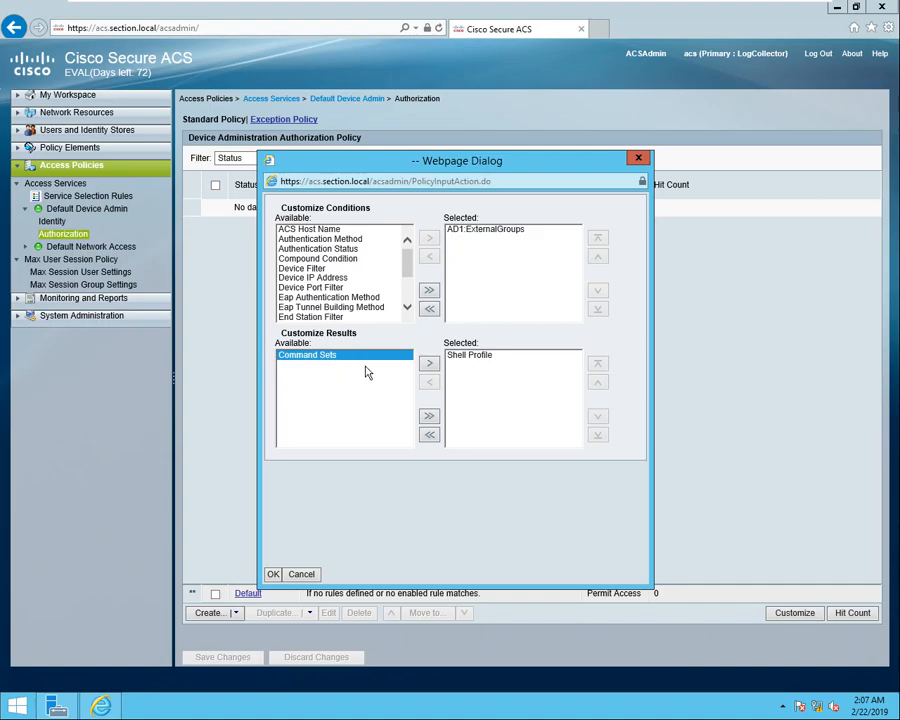
pyautogui.click(428, 364)
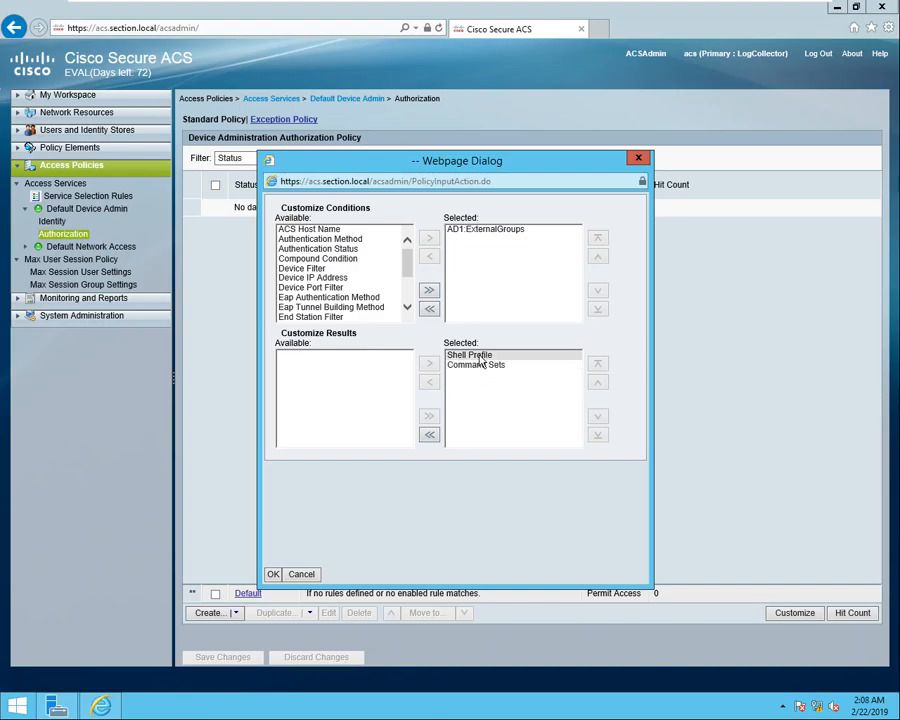
pyautogui.click(475, 357)
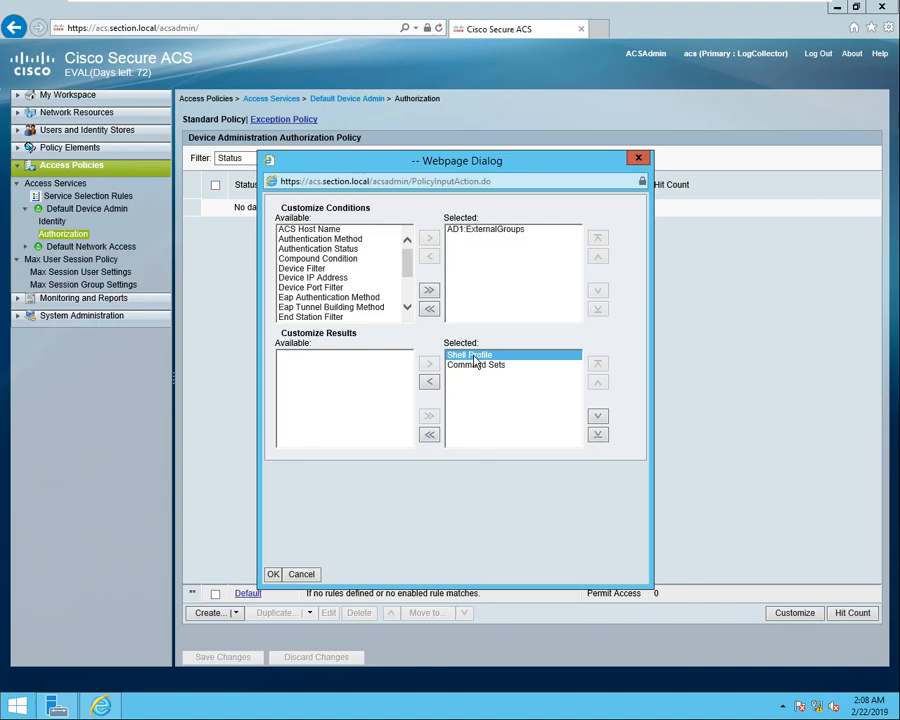
pyautogui.click(274, 576)
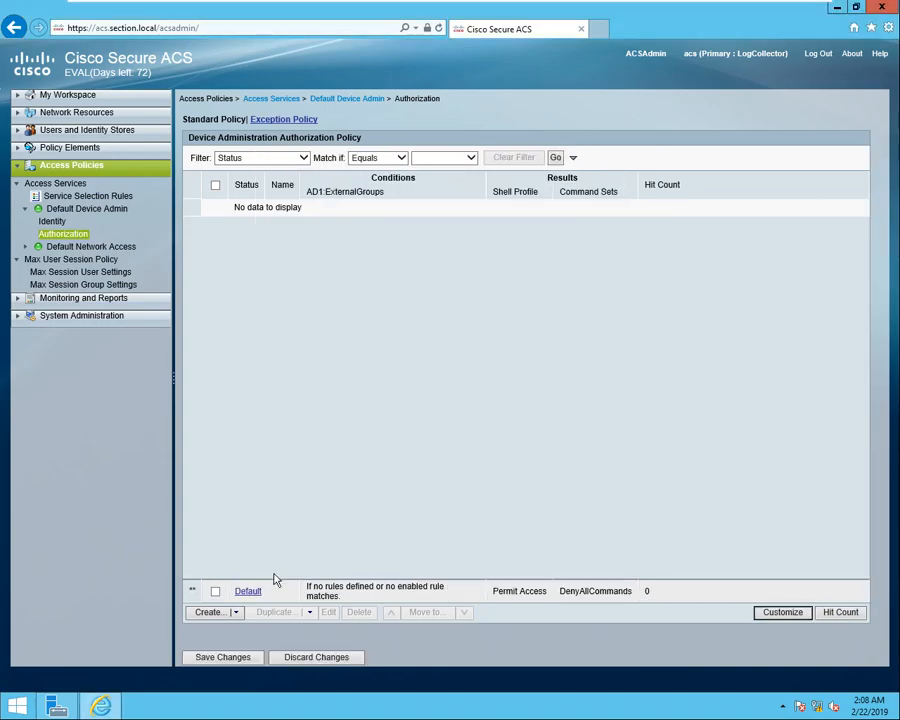
# Create a new authorization rule named TACACS-FULL-ACCESS and copy its name.
pyautogui.click(209, 613)
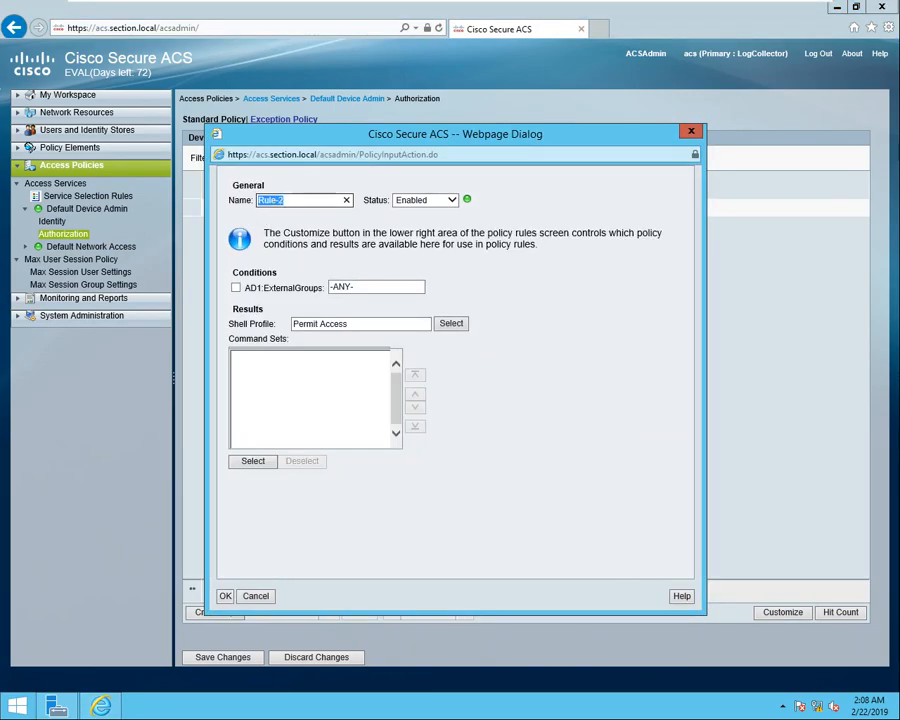
pyautogui.write('TACACS-FUL')
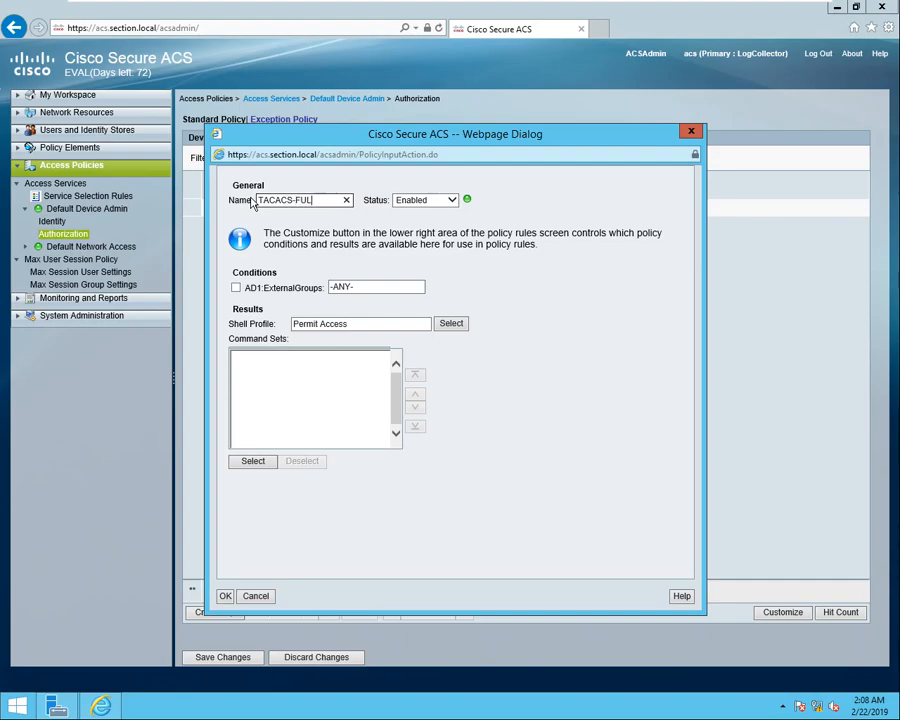
pyautogui.write('L-ACCESS')
pyautogui.doubleClick(287, 204)
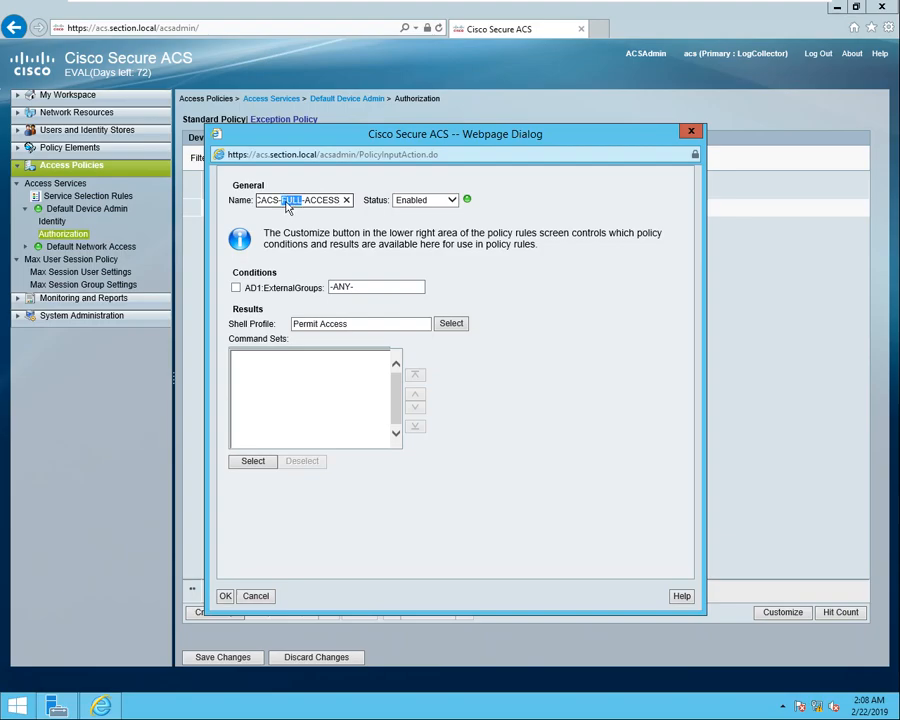
pyautogui.tripleClick(287, 201)
pyautogui.rightClick(295, 201)
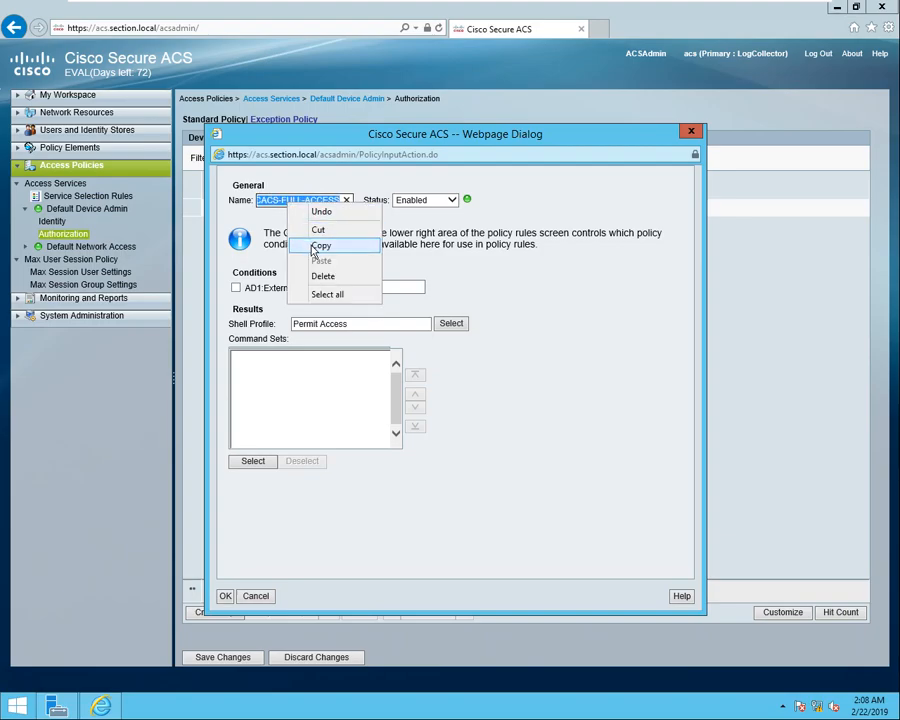
pyautogui.click(318, 187)
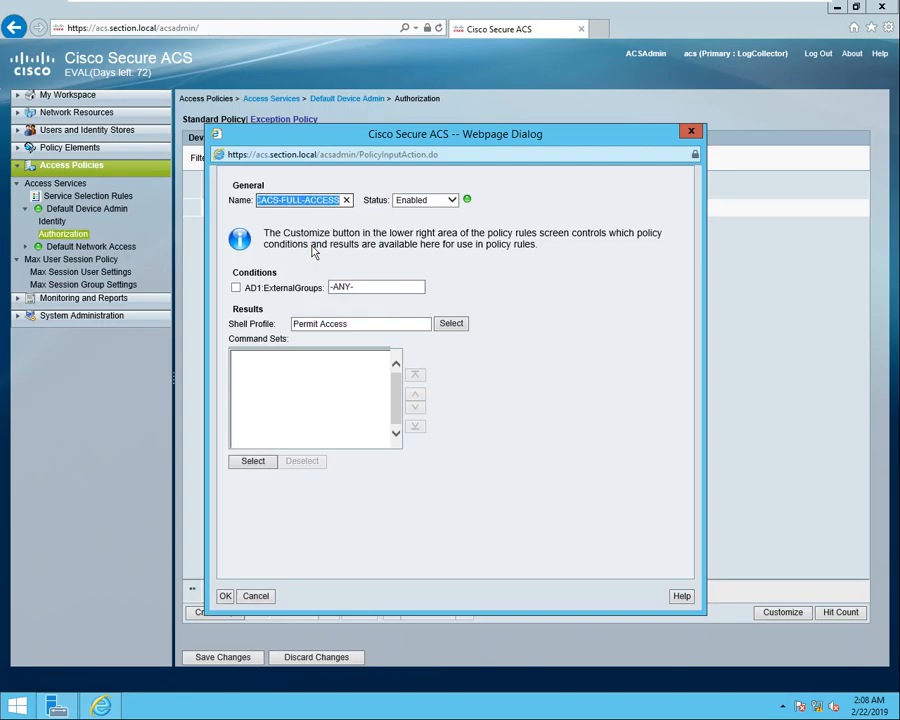
# Make the rule match AD1:ExternalGroups containing section.local/TACACS-FULL-ACCESS.
pyautogui.click(237, 289)
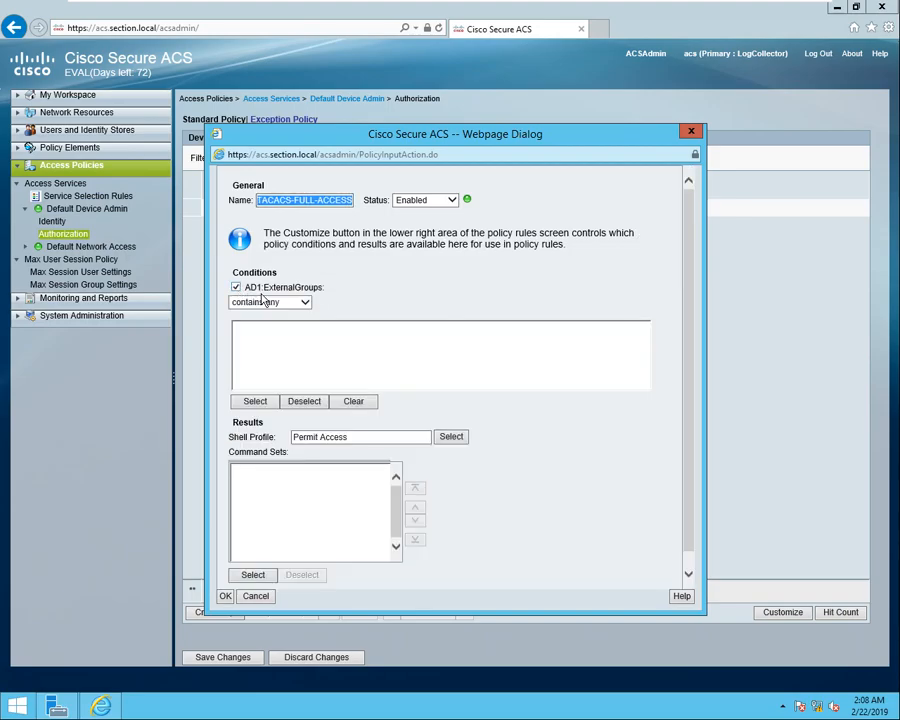
pyautogui.click(254, 402)
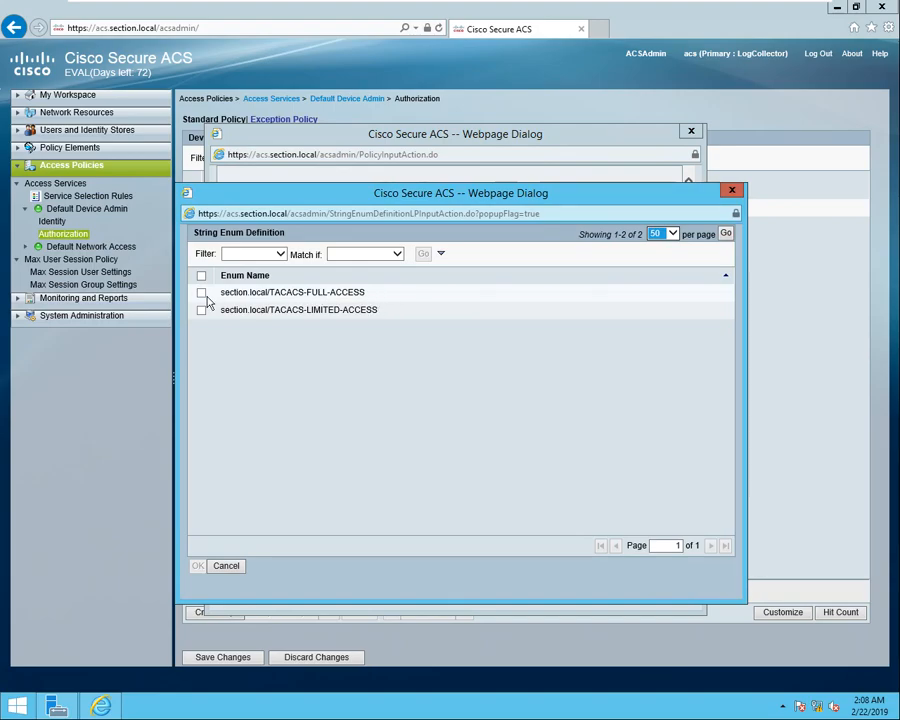
pyautogui.click(201, 293)
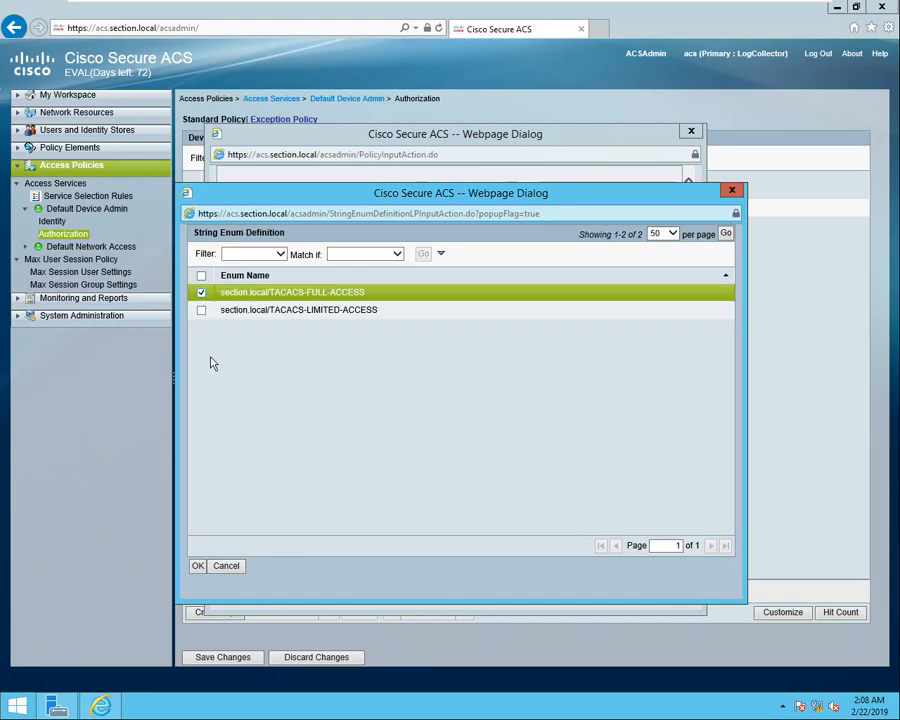
pyautogui.click(198, 566)
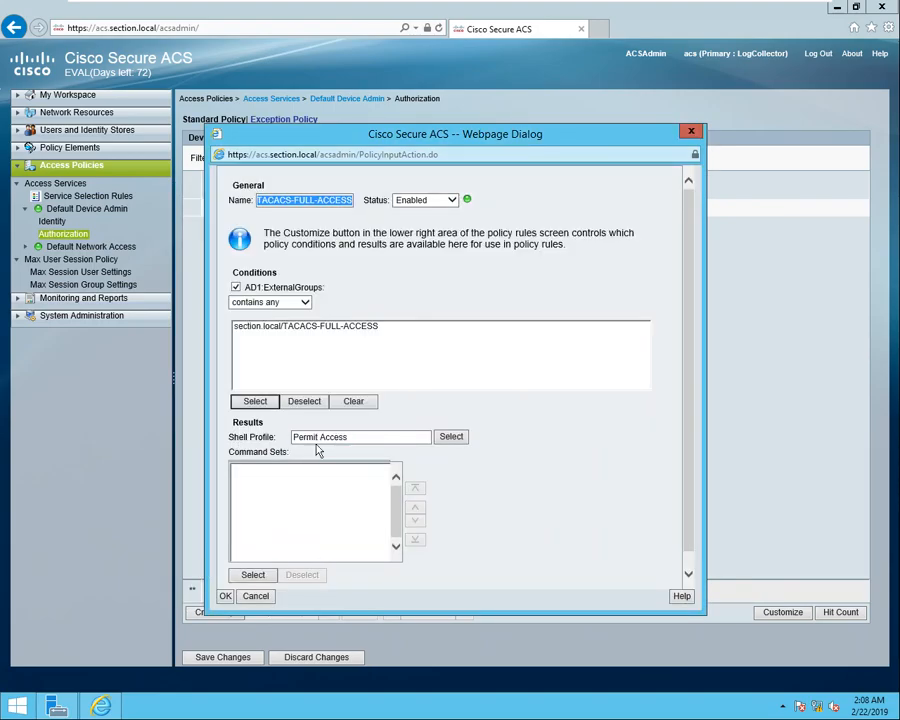
pyautogui.click(451, 438)
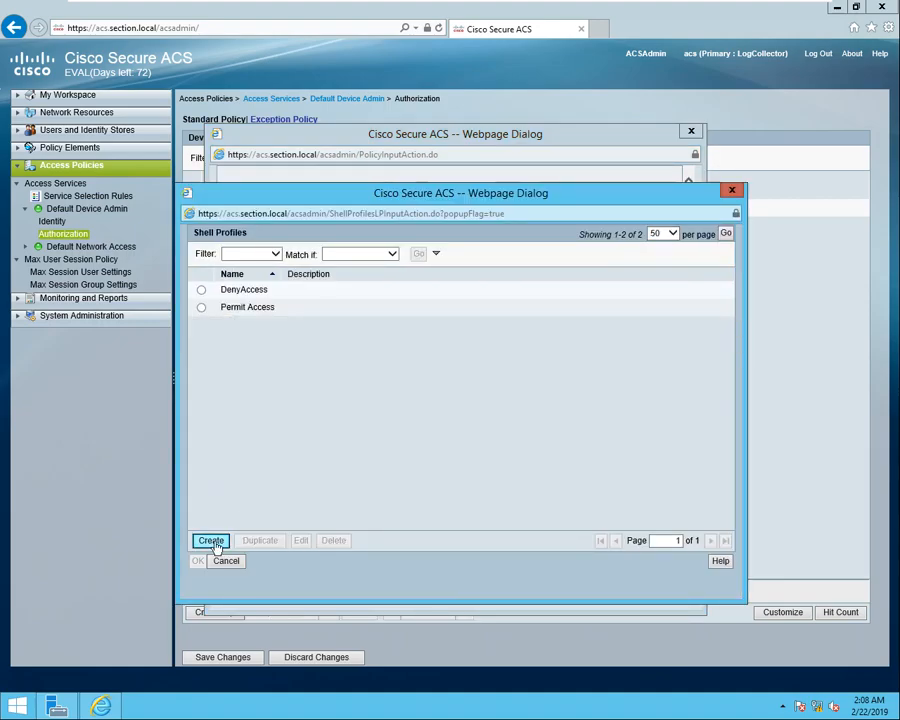
# Create a TACACS-FULL-ACCESS shell profile described 'Push user to level 15 upon'.
pyautogui.click(211, 540)
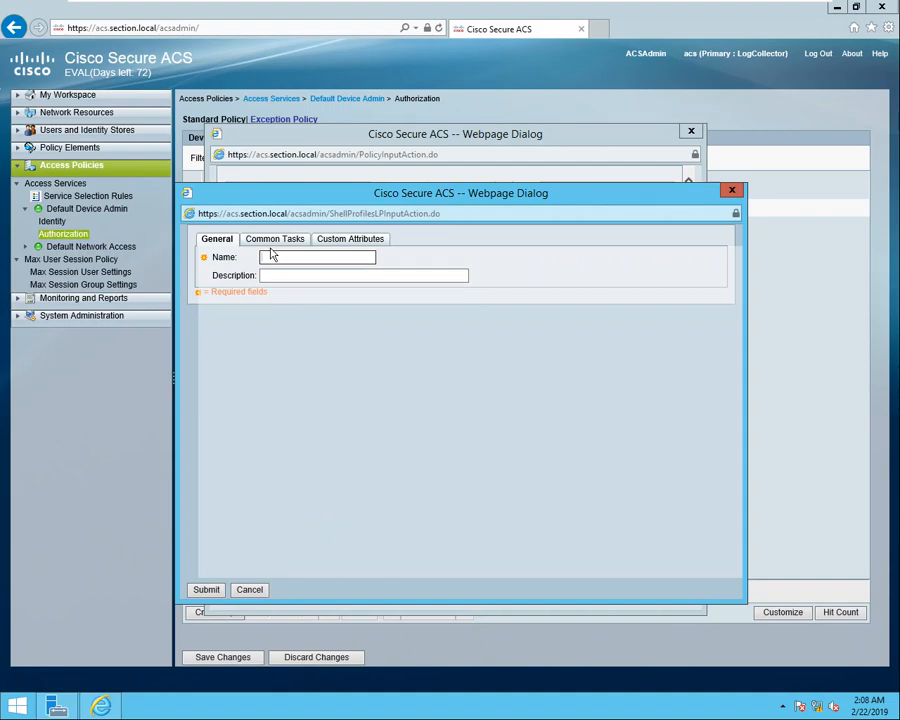
pyautogui.rightClick(263, 256)
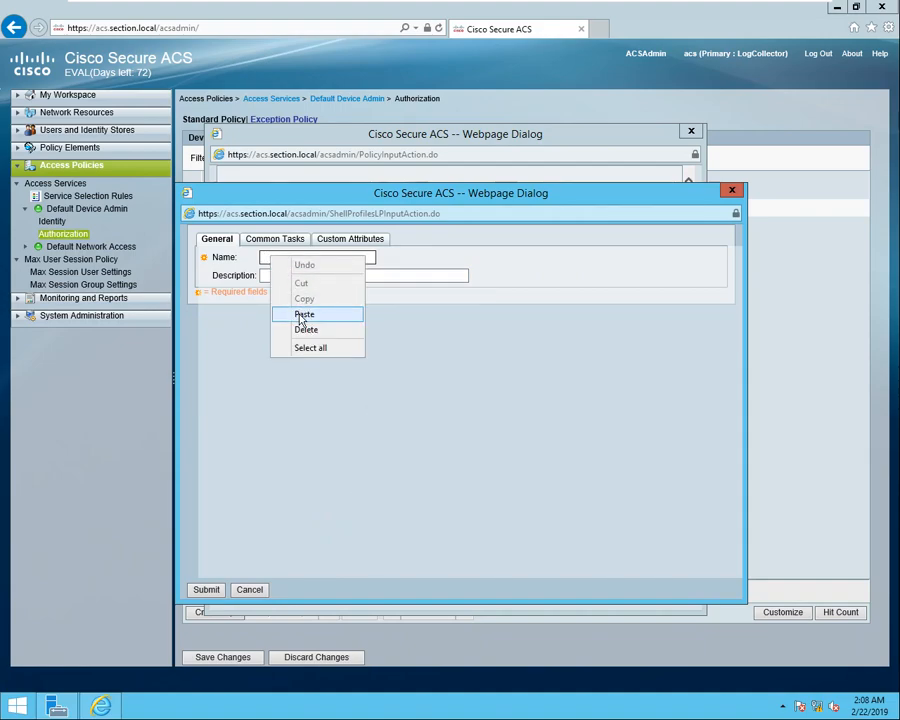
pyautogui.click(300, 314)
pyautogui.click(263, 275)
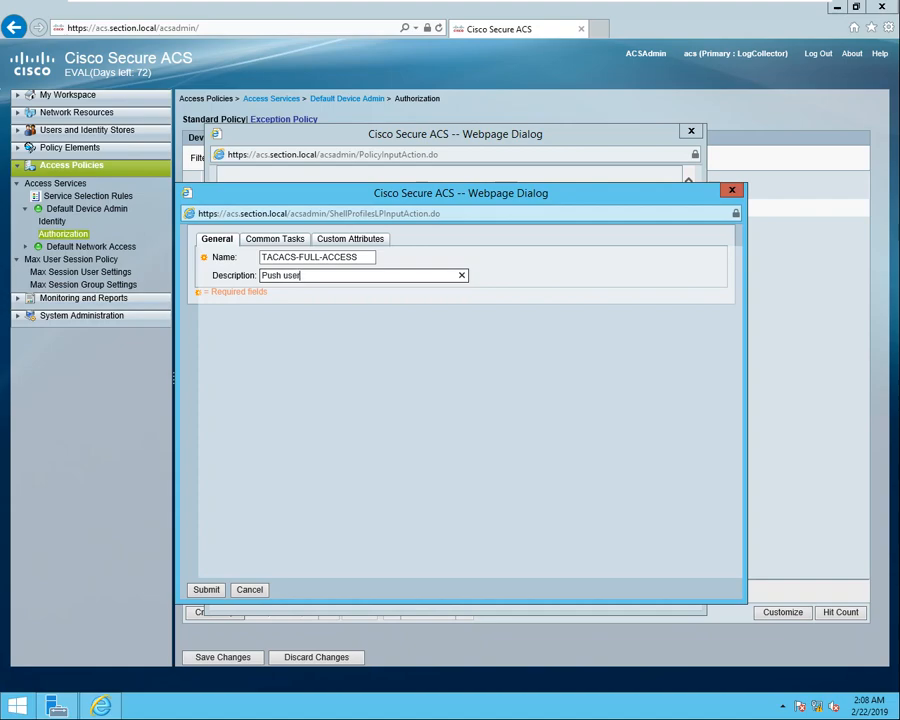
pyautogui.write('Push user to level 15 upon login')
# Fix default and maximum privilege at static 15, save the profile, and assign it to the rule.
pyautogui.click(266, 241)
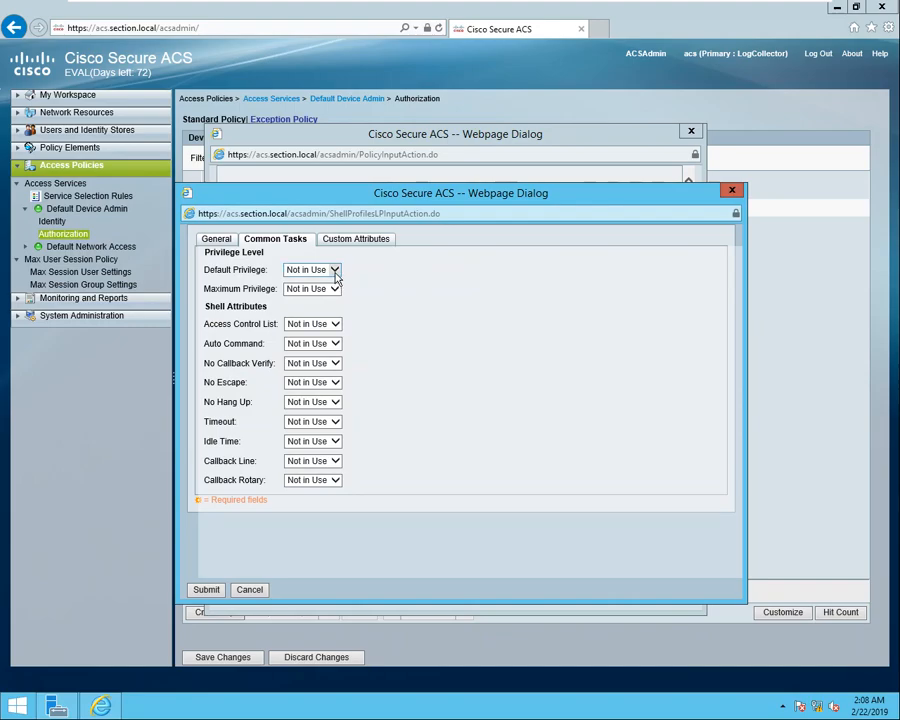
pyautogui.click(335, 271)
pyautogui.click(300, 280)
pyautogui.click(402, 270)
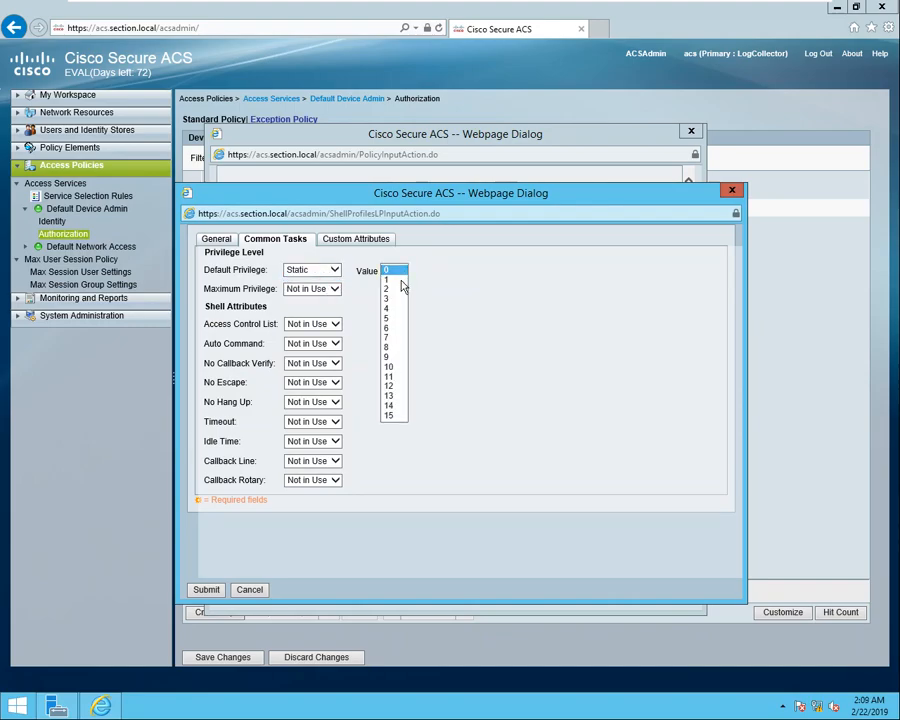
pyautogui.click(393, 416)
pyautogui.click(335, 290)
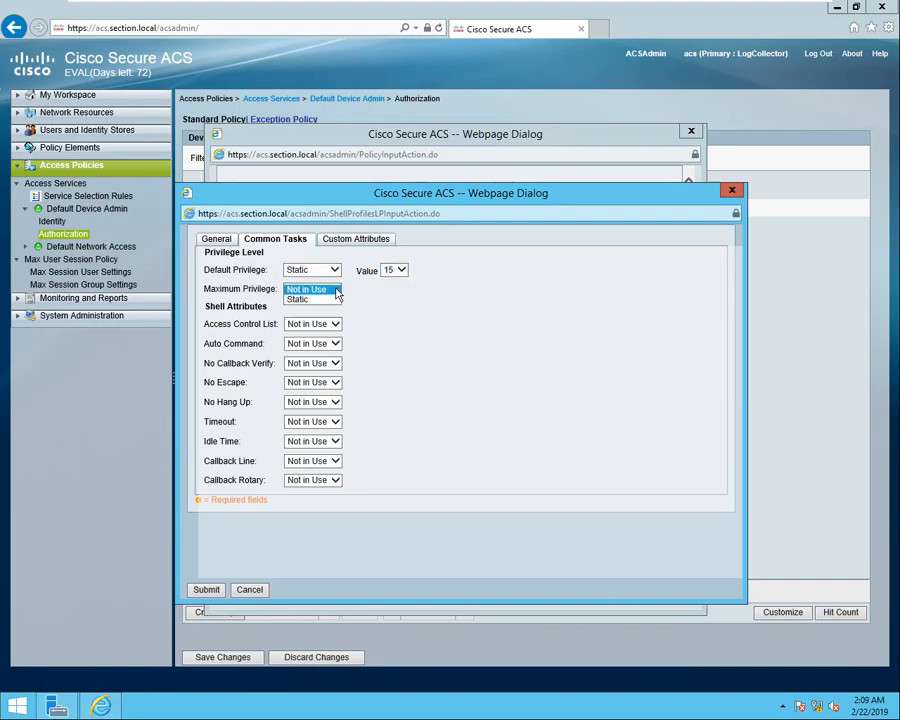
pyautogui.click(327, 300)
pyautogui.click(400, 290)
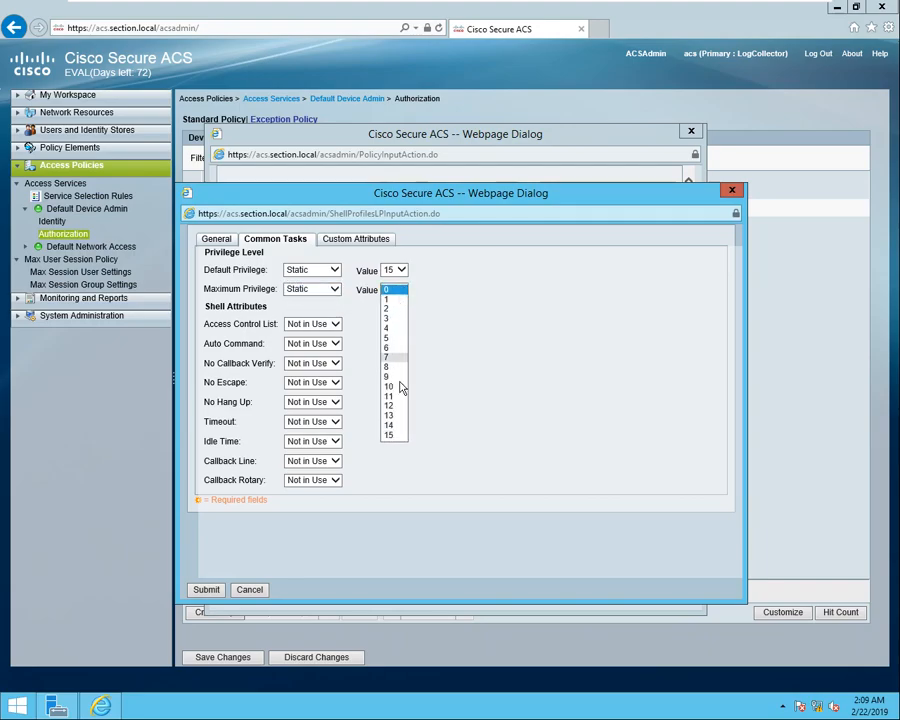
pyautogui.click(405, 436)
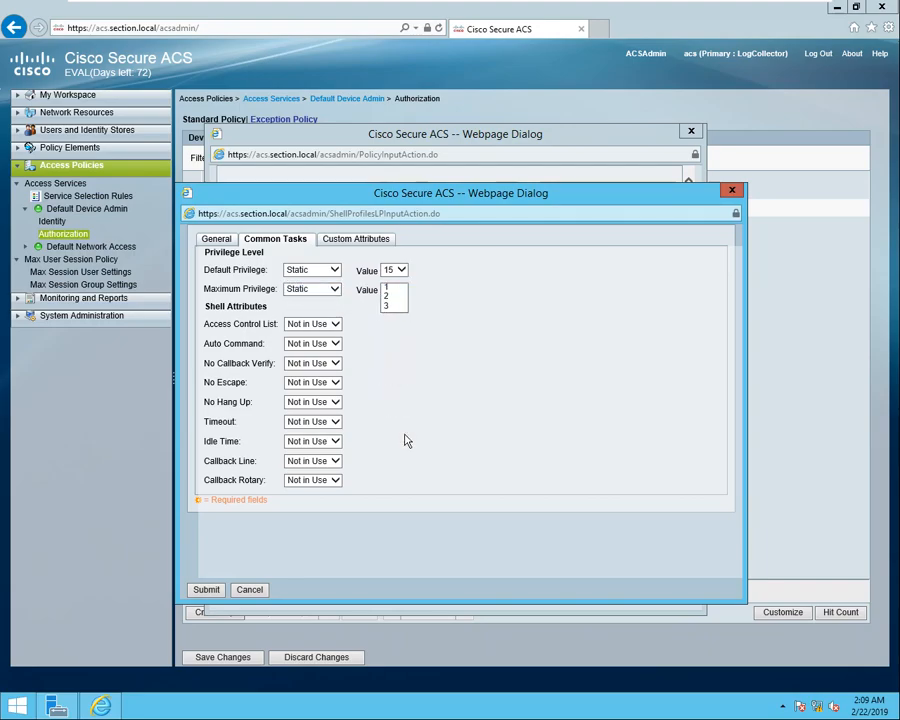
pyautogui.click(204, 590)
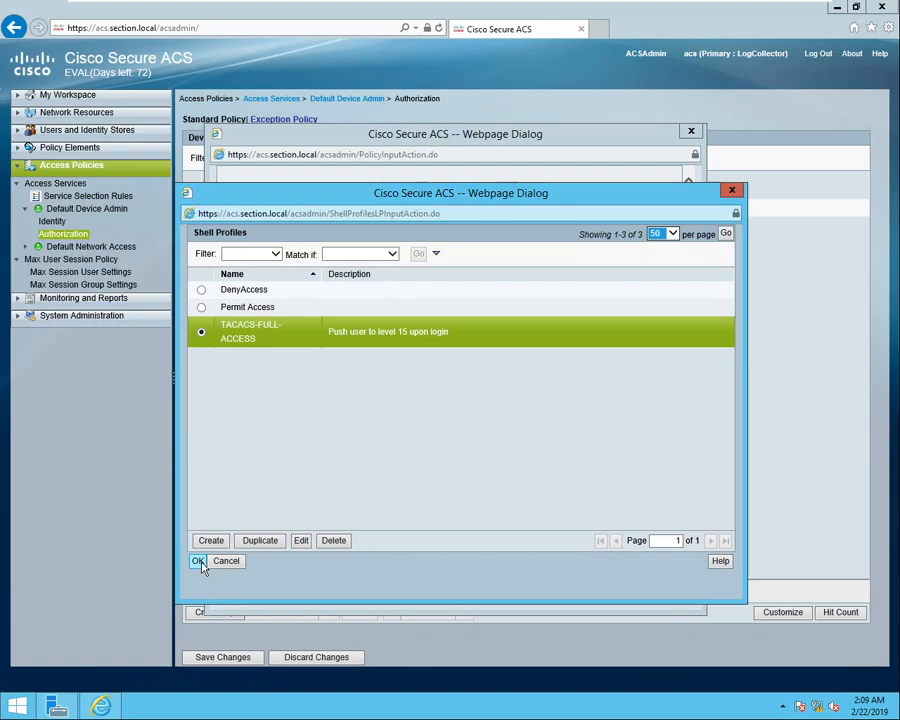
pyautogui.click(199, 562)
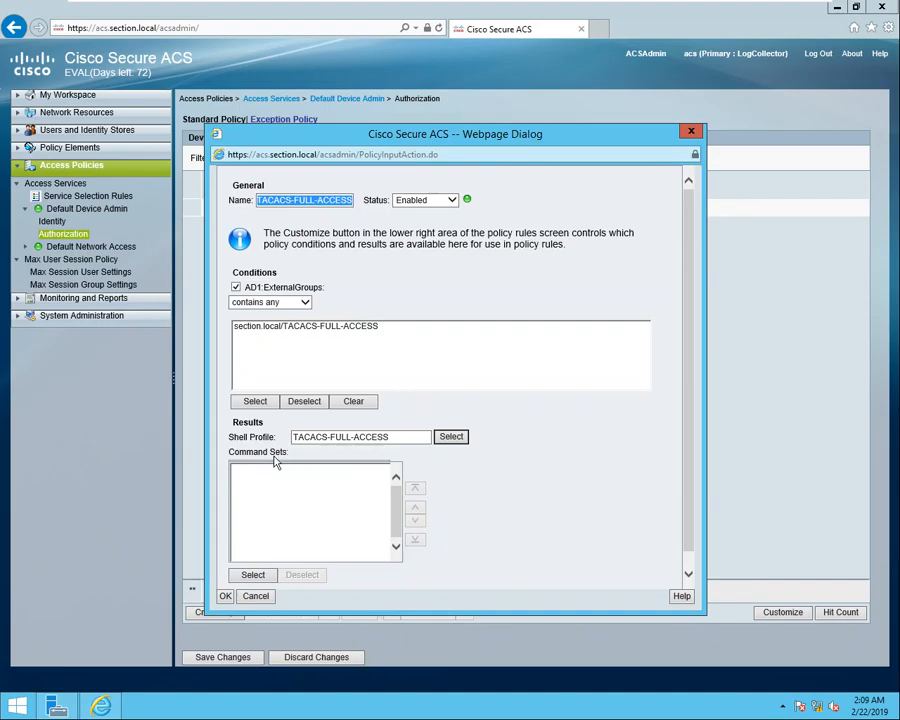
# Create a TACACS-FULL-ACCESS command set permitting any command and attach it to the rule.
pyautogui.click(252, 577)
pyautogui.click(213, 543)
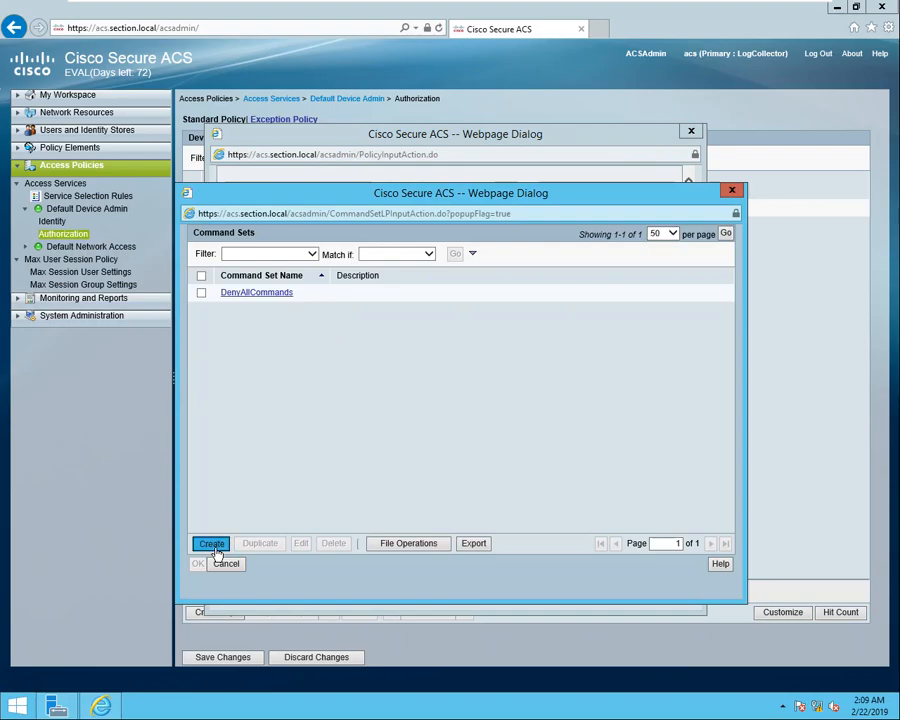
pyautogui.rightClick(285, 259)
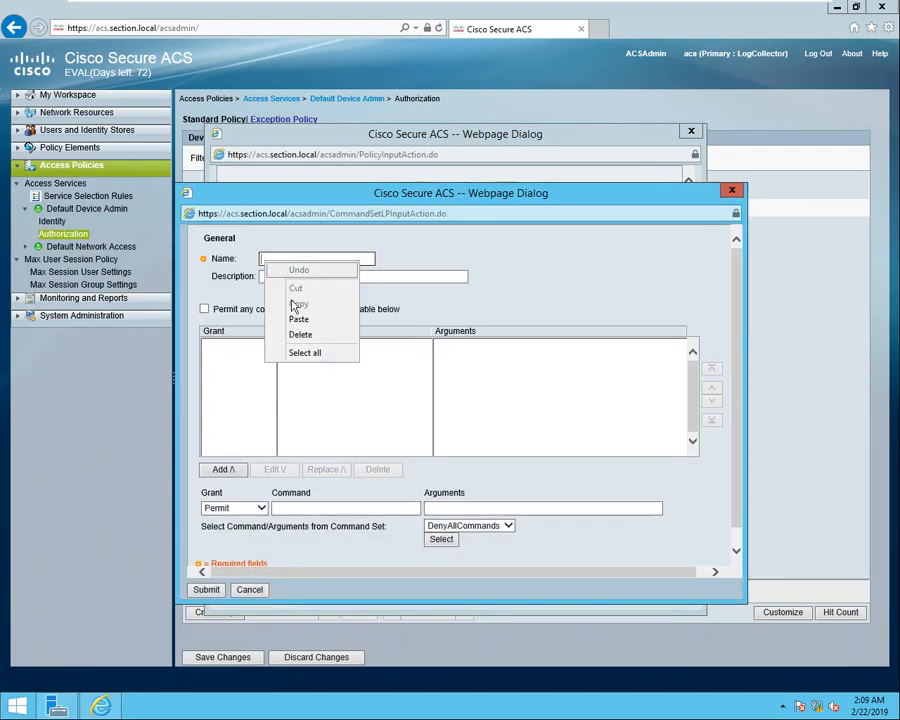
pyautogui.click(298, 320)
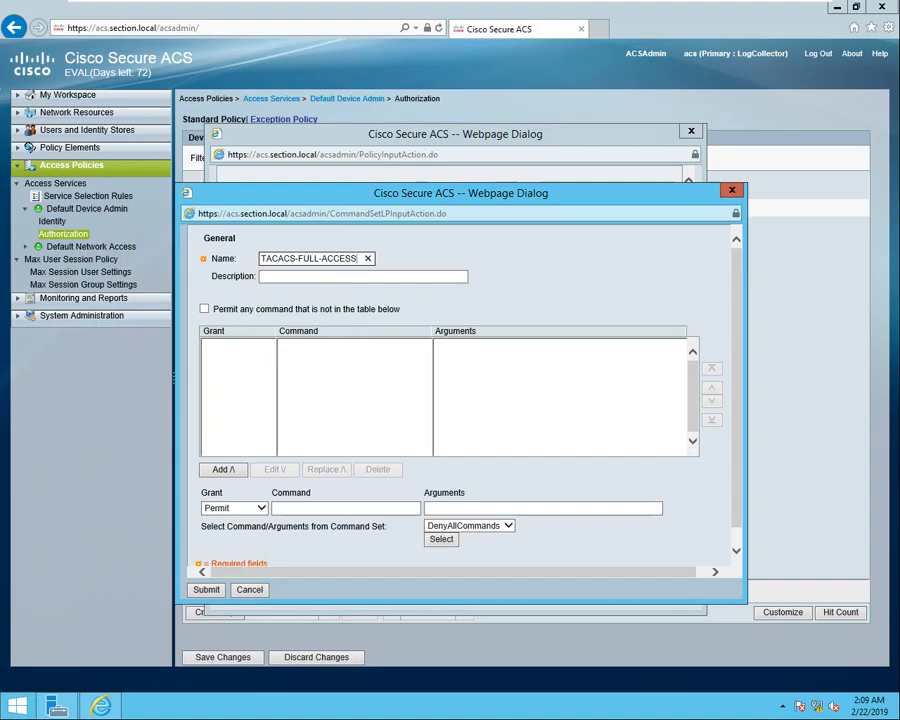
pyautogui.click(204, 309)
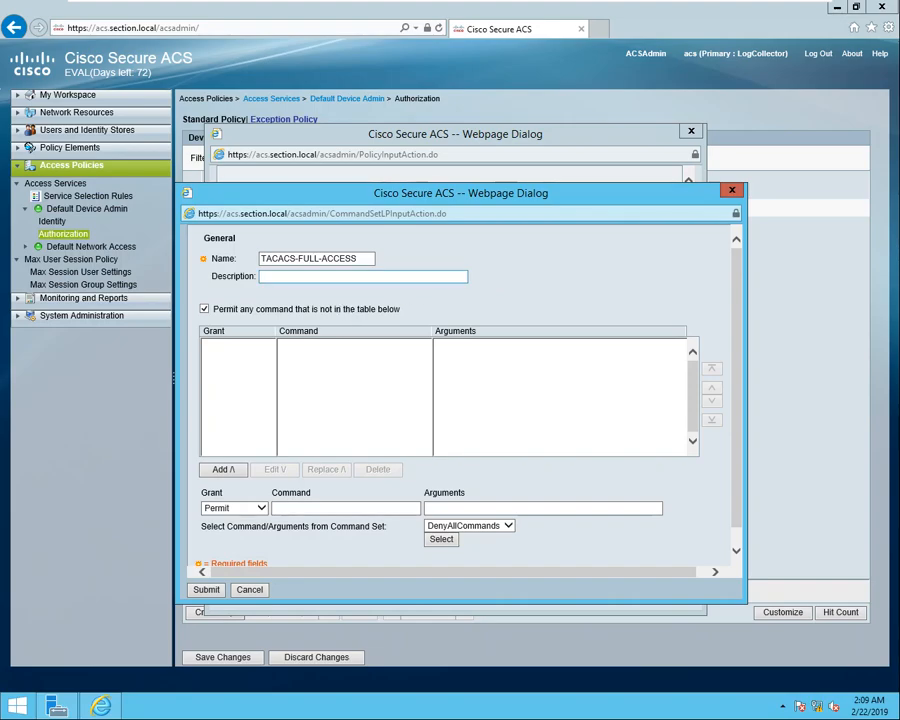
pyautogui.click(207, 591)
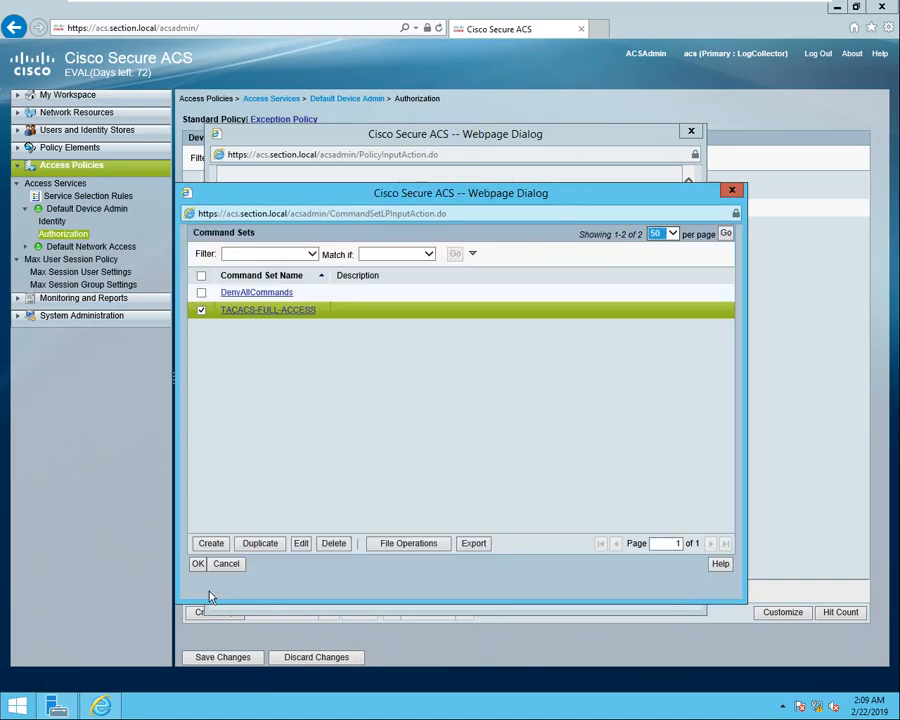
pyautogui.click(198, 564)
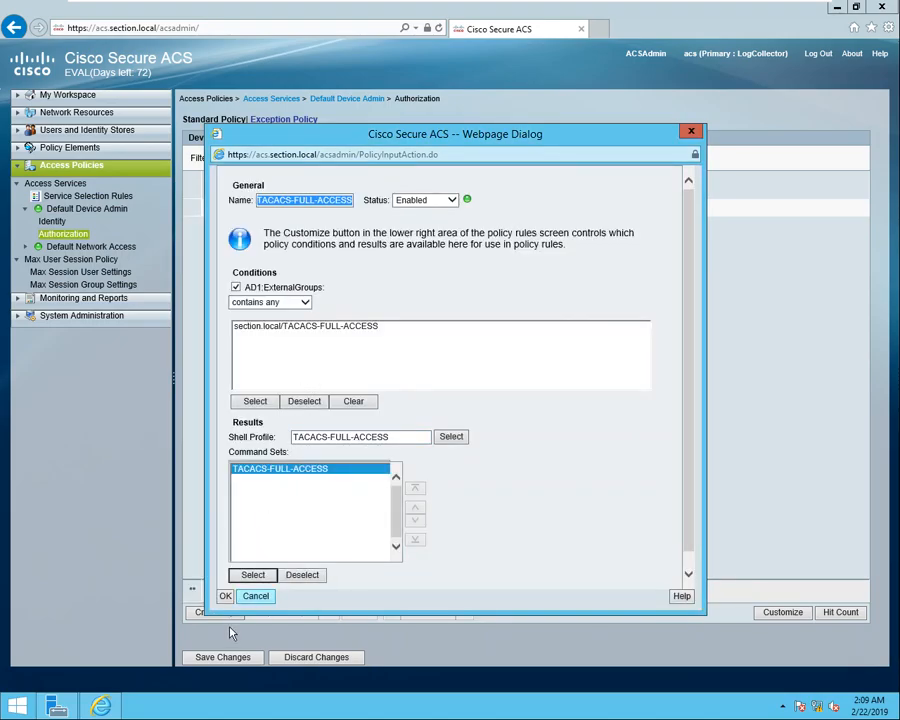
# Save the full-access rule, then create a rule named TACACS-LIMITED-ACCESS and copy its name.
pyautogui.click(225, 596)
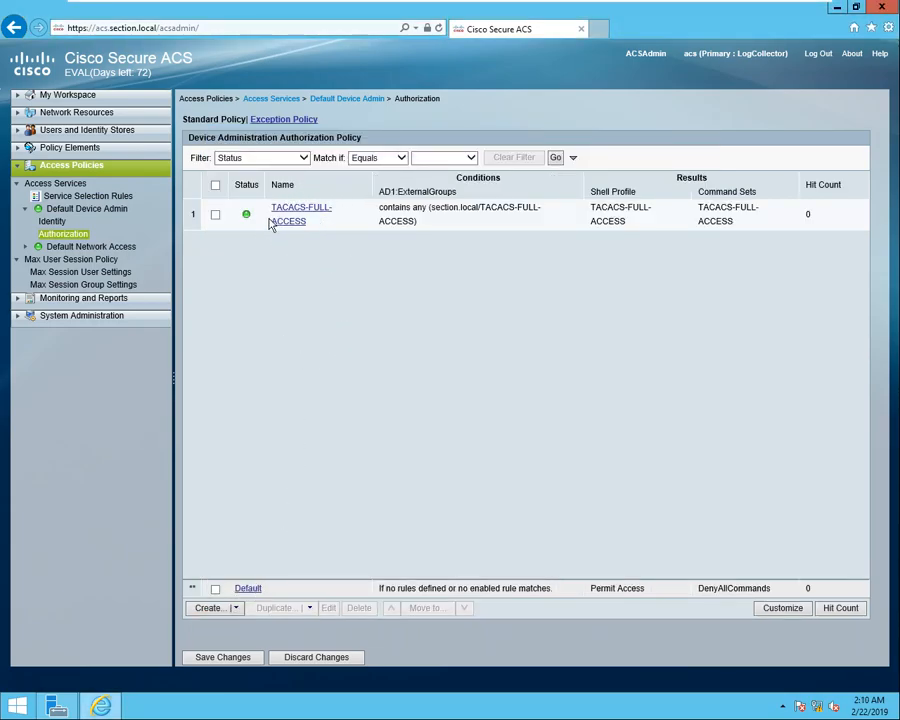
pyautogui.click(210, 608)
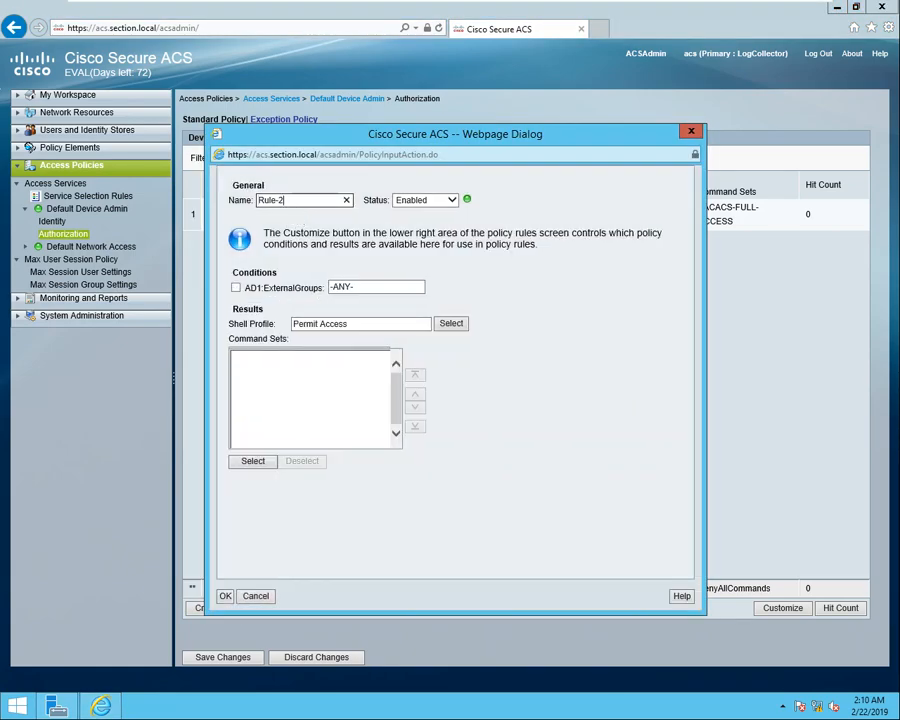
pyautogui.tripleClick(297, 203)
pyautogui.write('T')
pyautogui.write('ACACS-LIMITED-ACCESS')
pyautogui.tripleClick(284, 199)
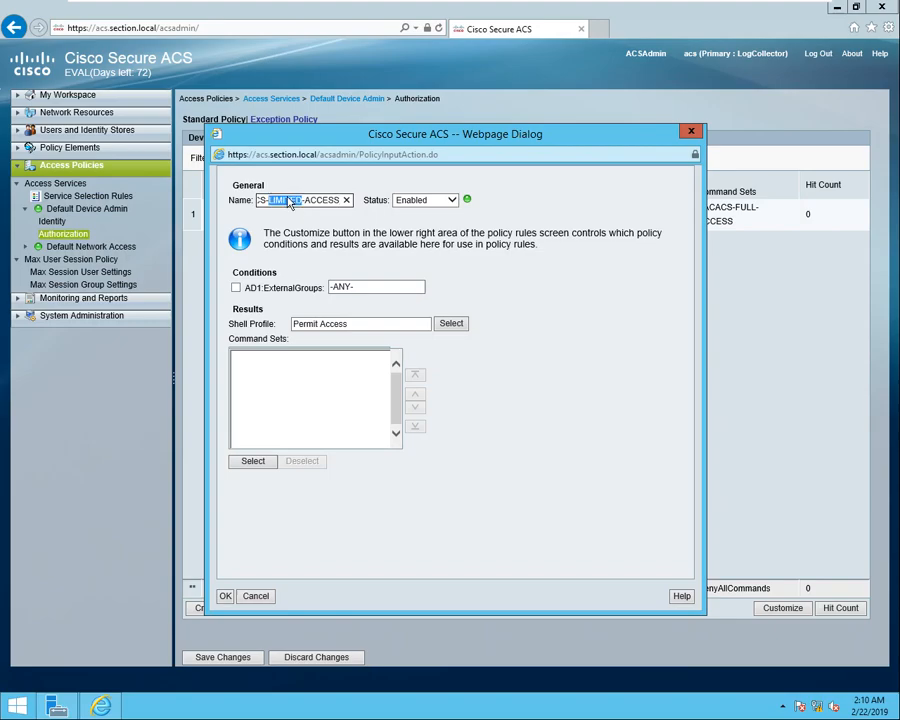
pyautogui.rightClick(289, 199)
pyautogui.click(322, 242)
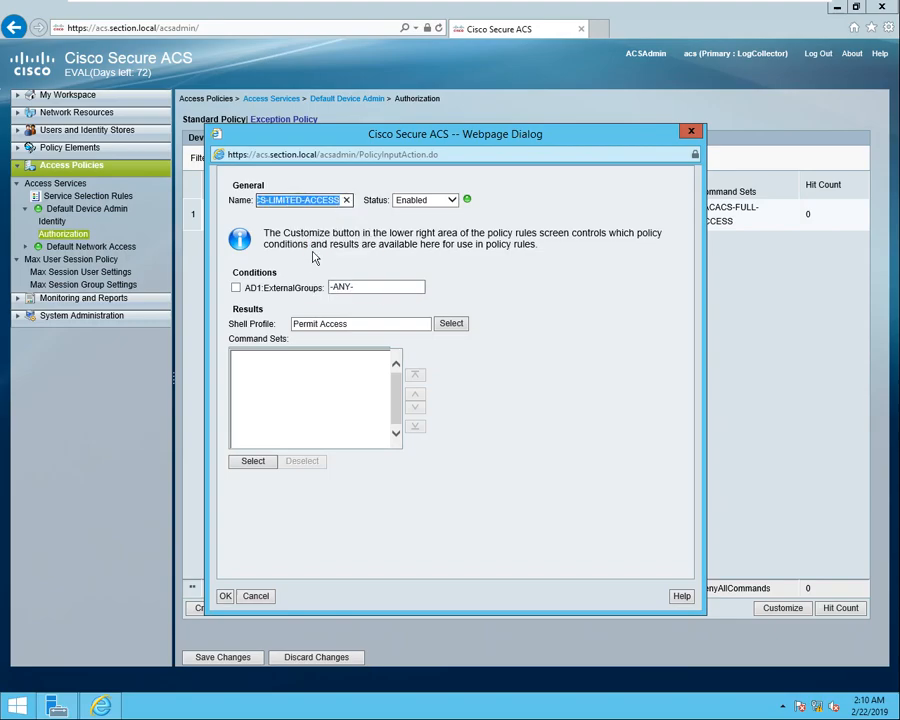
# Make the rule match AD1:ExternalGroups containing section.local/TACACS-LIMITED-ACCESS.
pyautogui.click(236, 289)
pyautogui.click(255, 401)
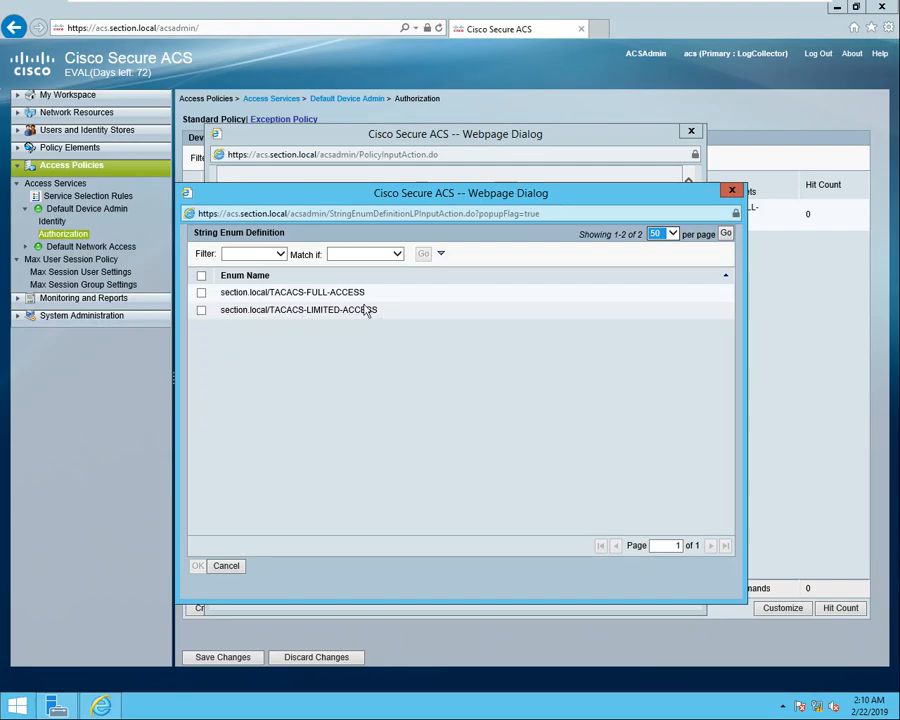
pyautogui.click(199, 313)
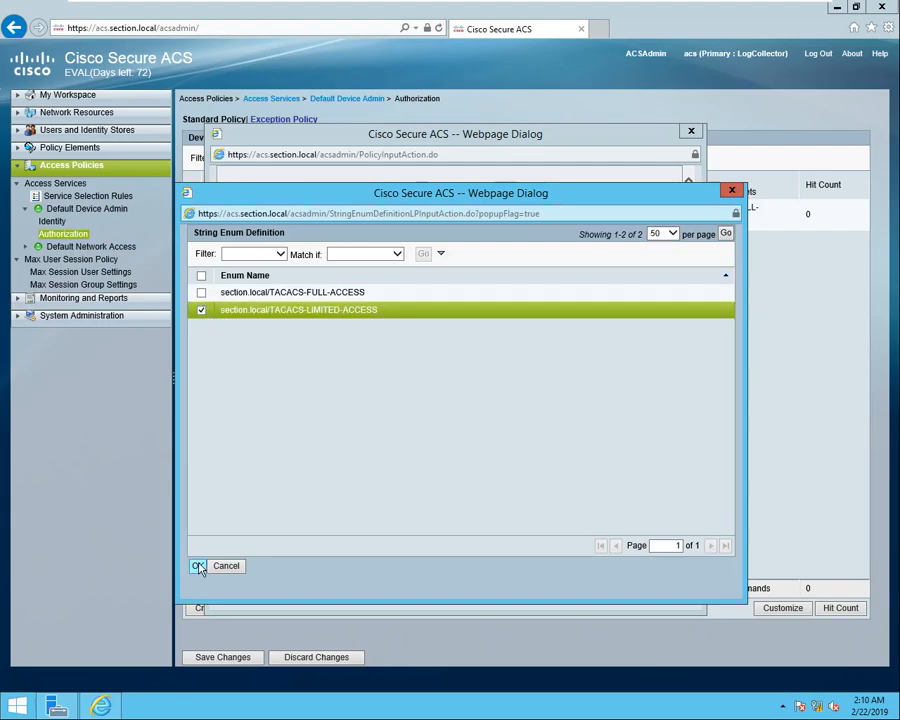
pyautogui.click(199, 567)
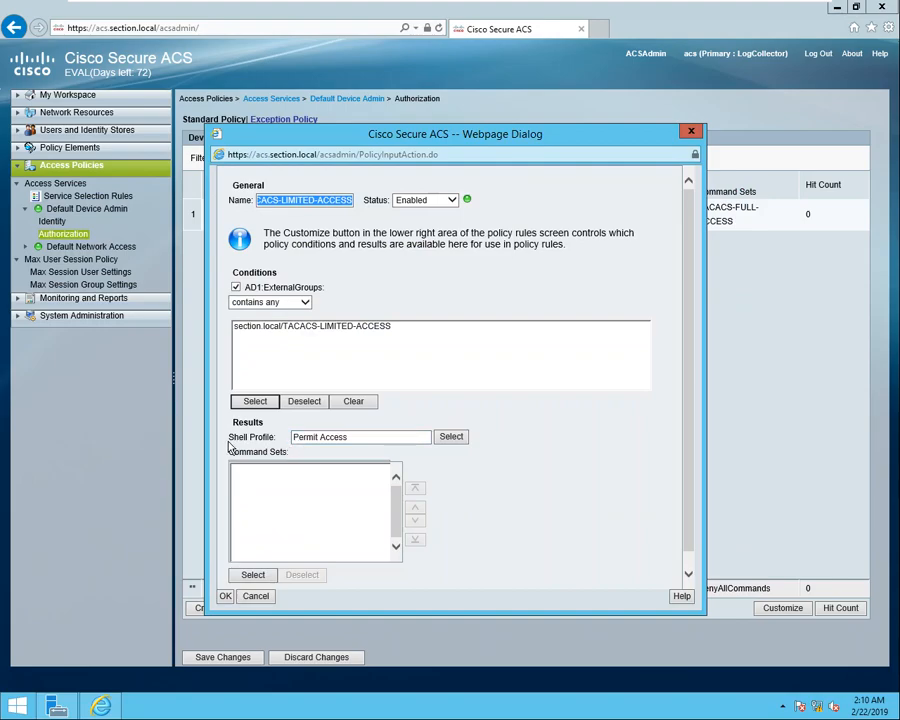
# Create a TACACS-LIMITED-ACCESS shell profile with a description pushing users to level 1 upon login.
pyautogui.click(458, 437)
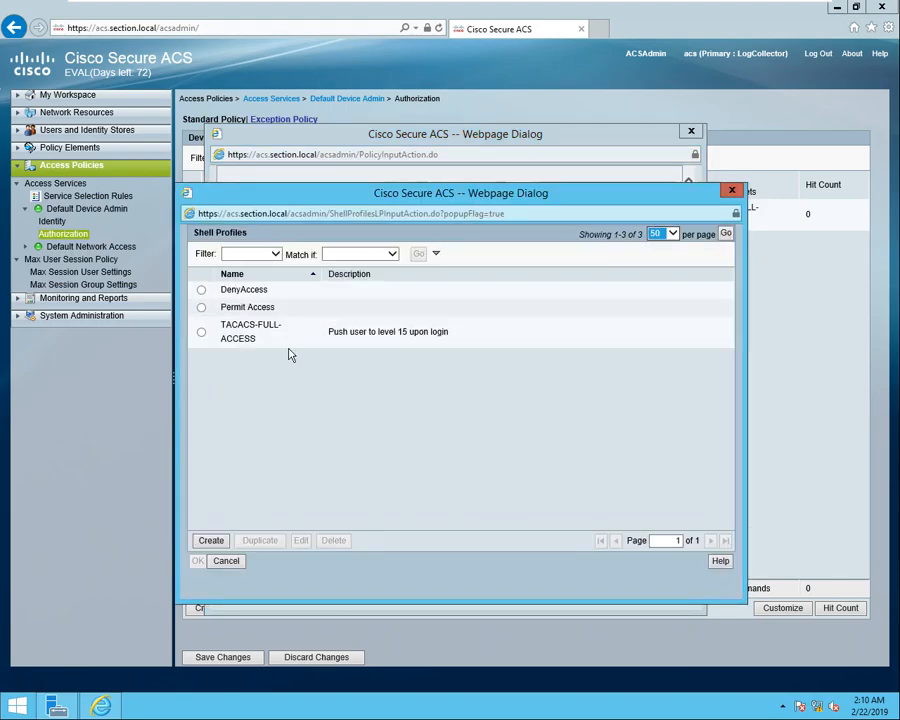
pyautogui.click(211, 540)
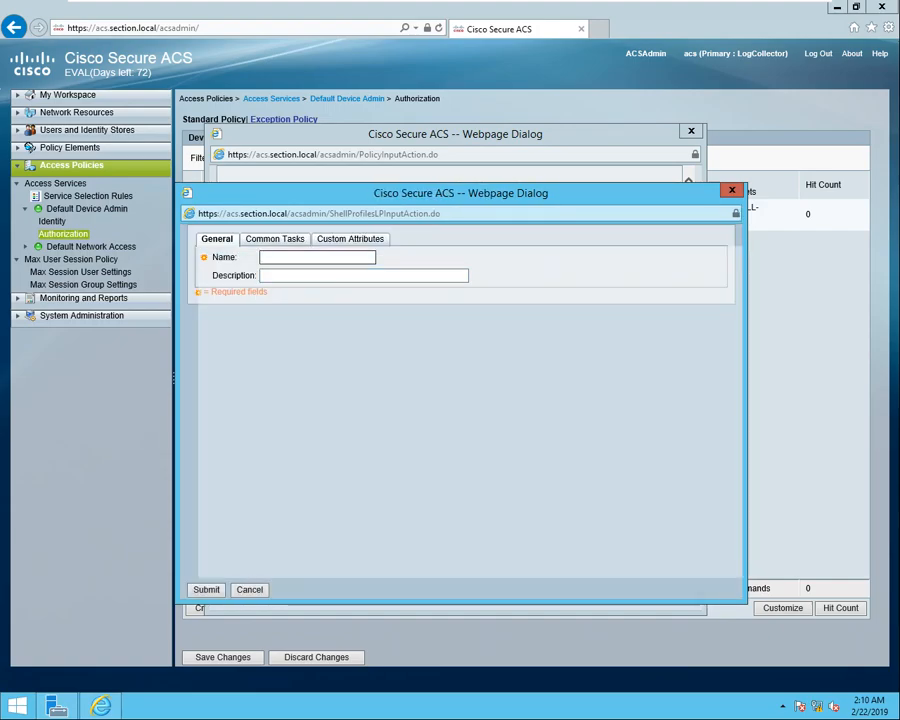
pyautogui.rightClick(263, 258)
pyautogui.click(292, 315)
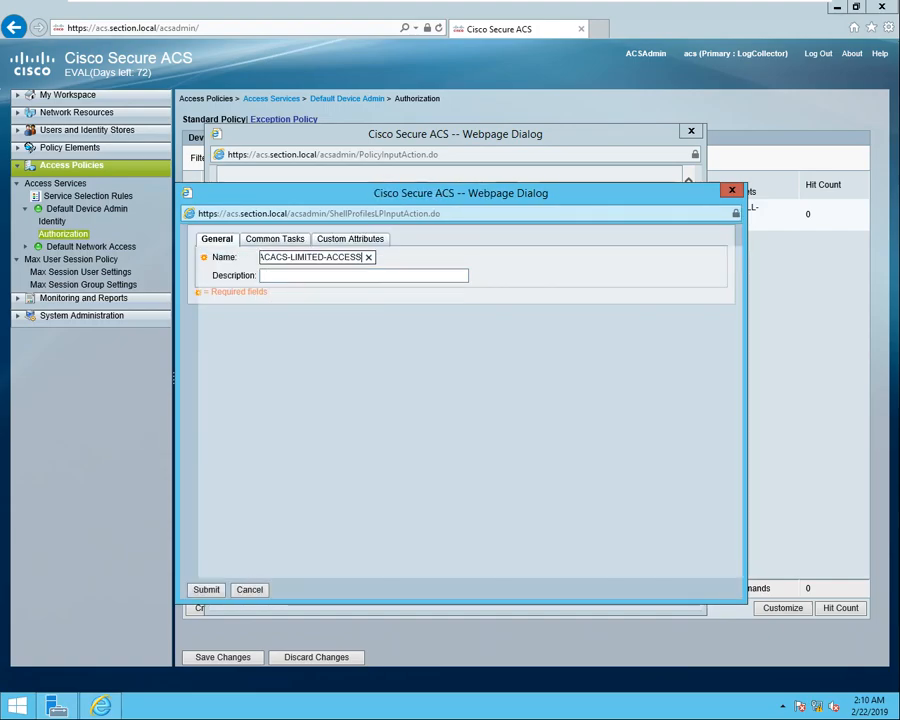
pyautogui.press('Tab')
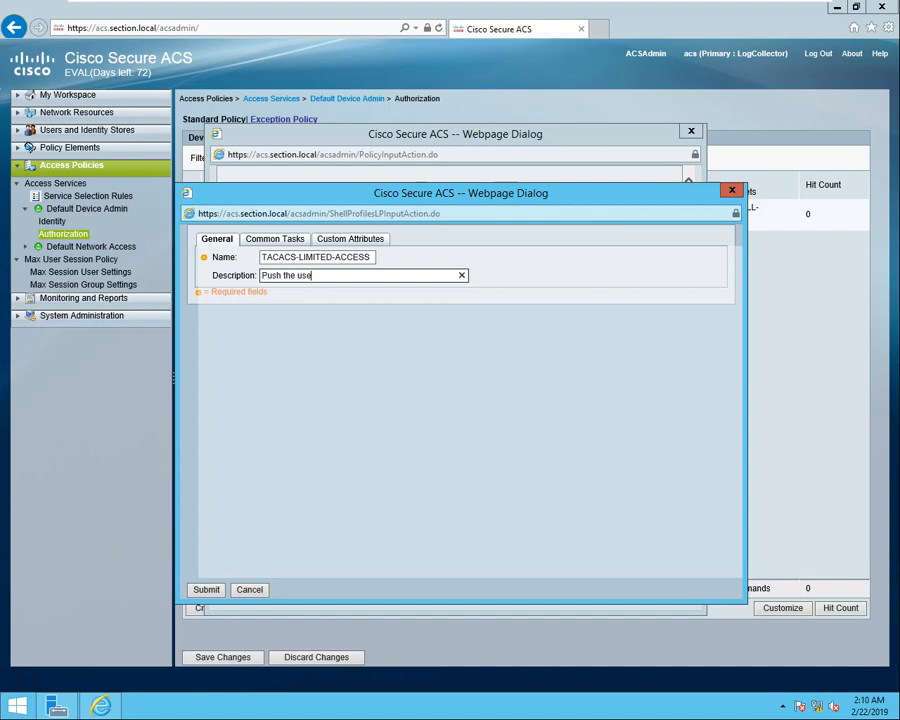
pyautogui.write('le')
pyautogui.press('BackSpace')
pyautogui.write('upon login')
# Fix default and maximum privilege at static 1, save the profile, and assign it to the rule.
pyautogui.click(268, 242)
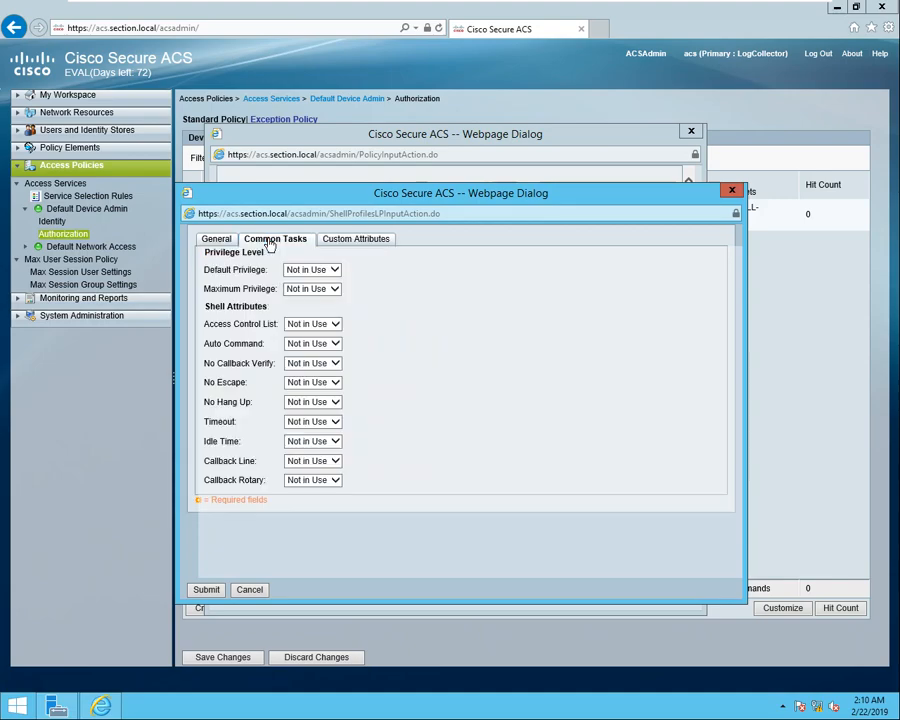
pyautogui.click(334, 270)
pyautogui.click(328, 280)
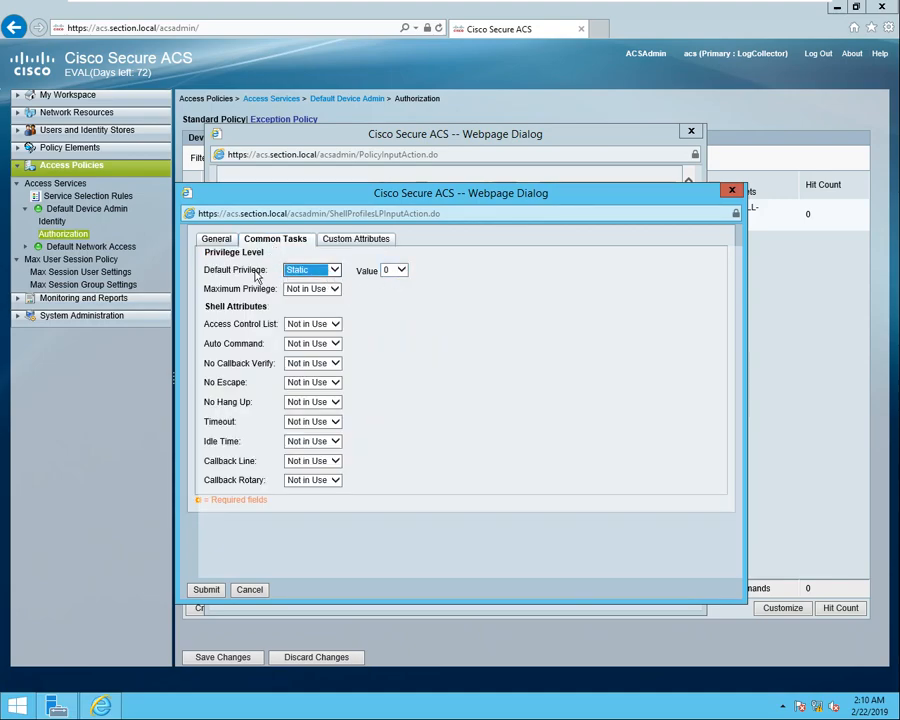
pyautogui.click(396, 274)
pyautogui.click(398, 282)
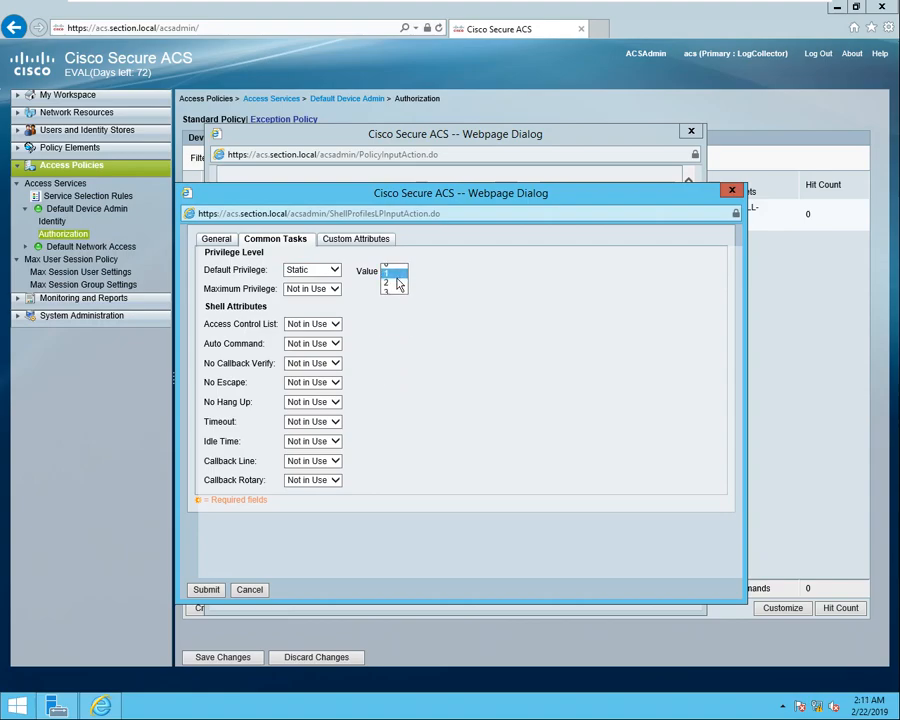
pyautogui.click(336, 291)
pyautogui.click(342, 300)
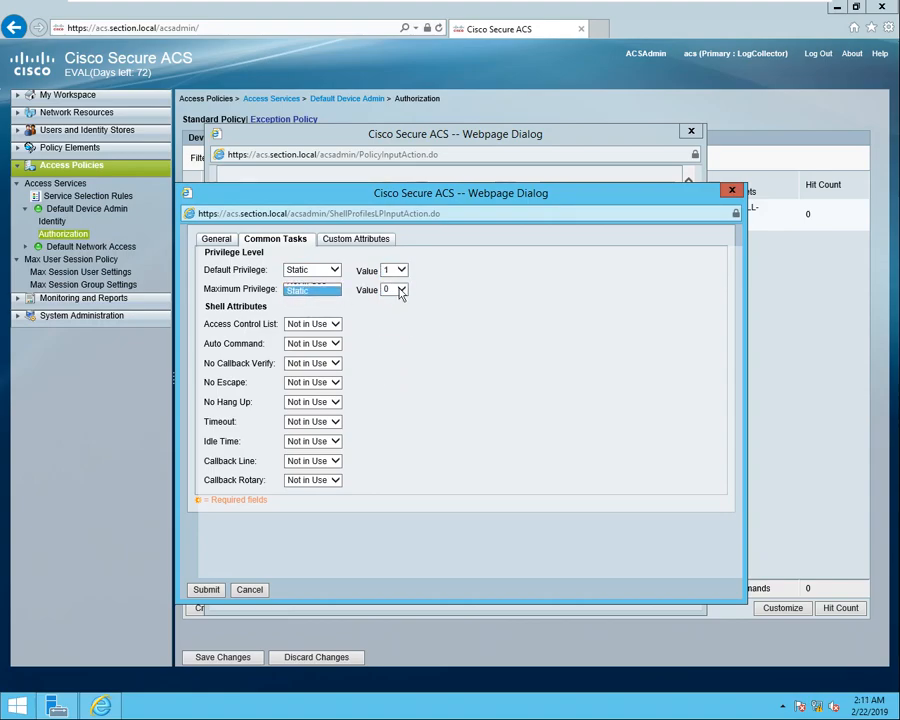
pyautogui.click(400, 290)
pyautogui.click(396, 299)
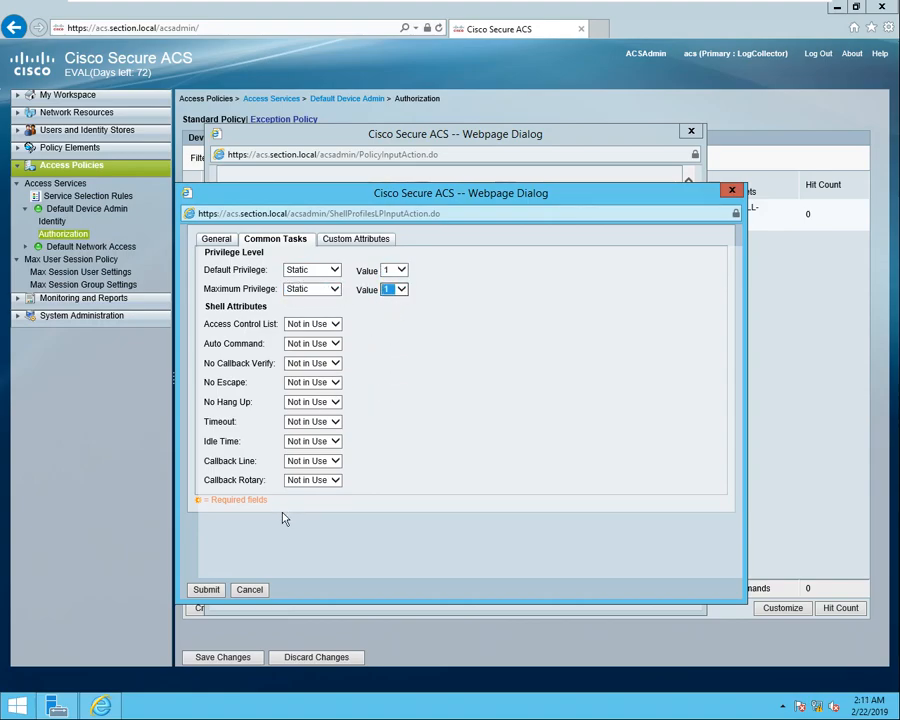
pyautogui.click(207, 590)
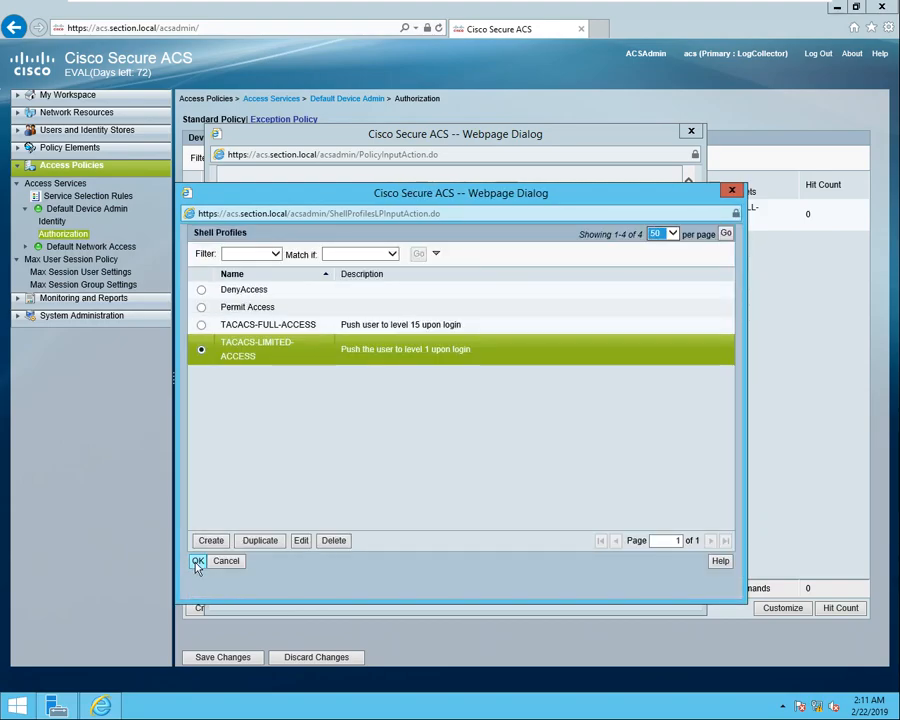
pyautogui.click(197, 562)
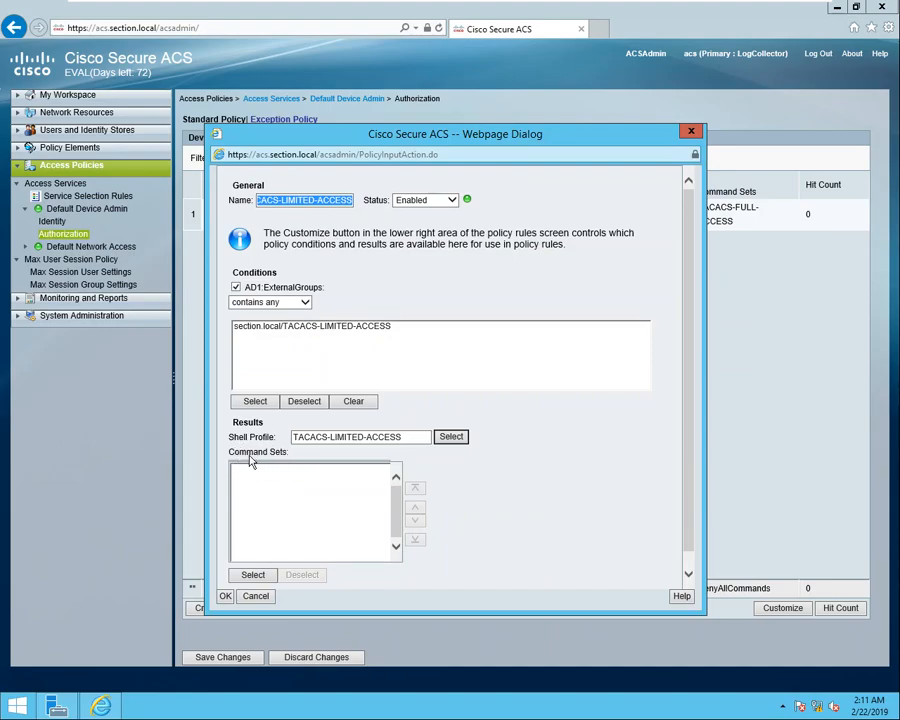
# Create a TACACS-LIMITED-ACCESS command set permitting only the show and exit commands.
pyautogui.click(253, 575)
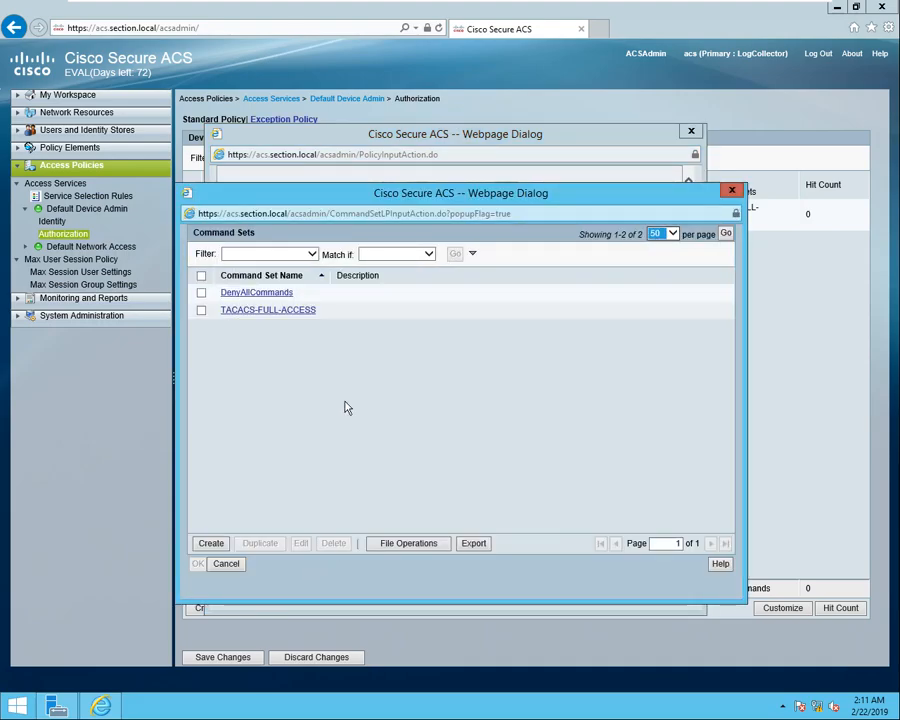
pyautogui.click(211, 545)
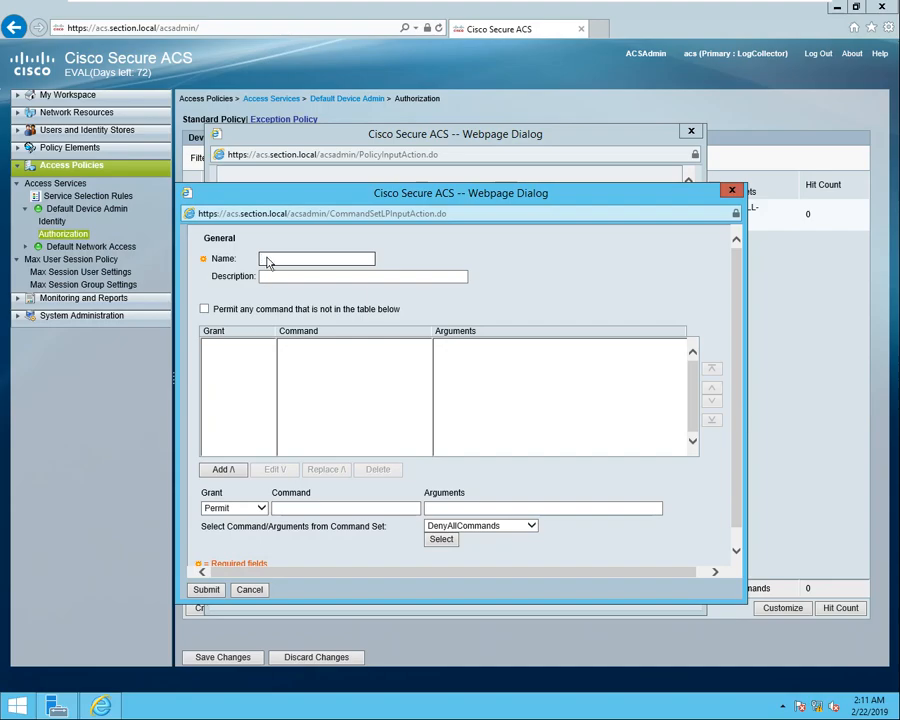
pyautogui.rightClick(268, 262)
pyautogui.click(302, 317)
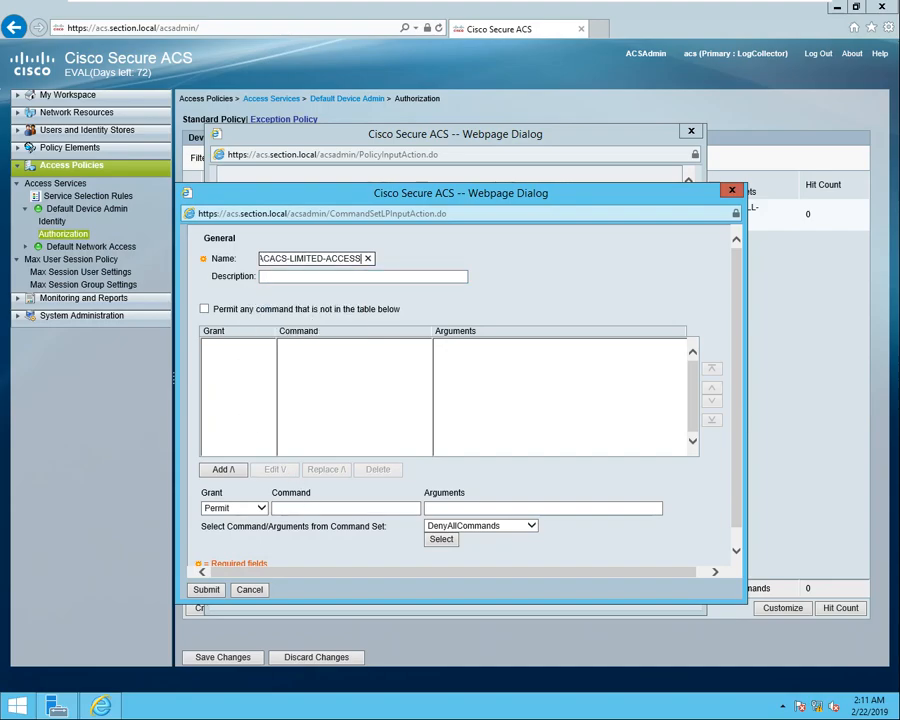
pyautogui.click(206, 334)
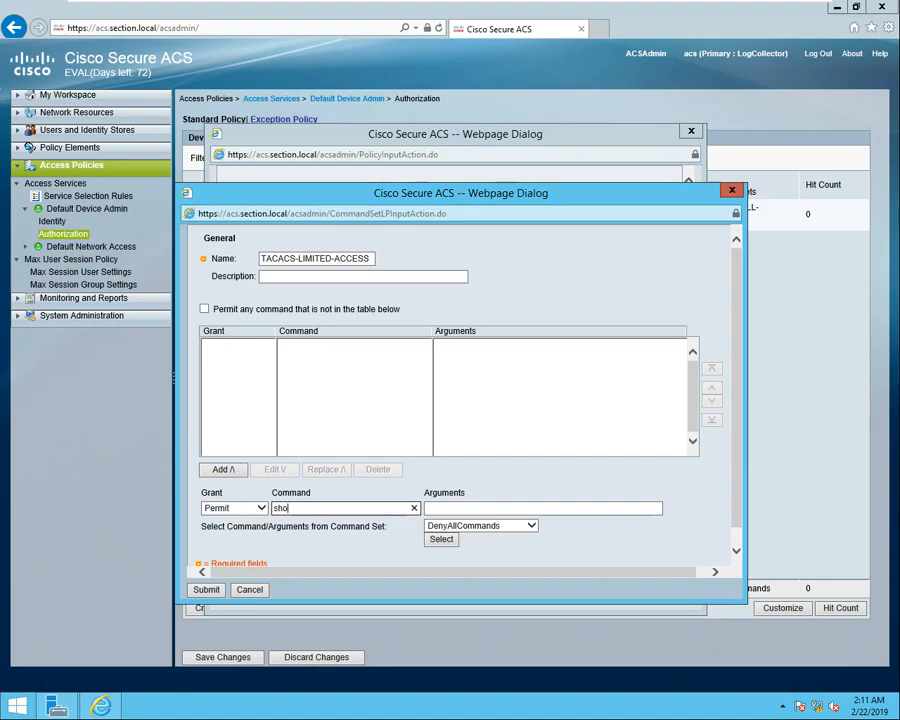
pyautogui.click(226, 470)
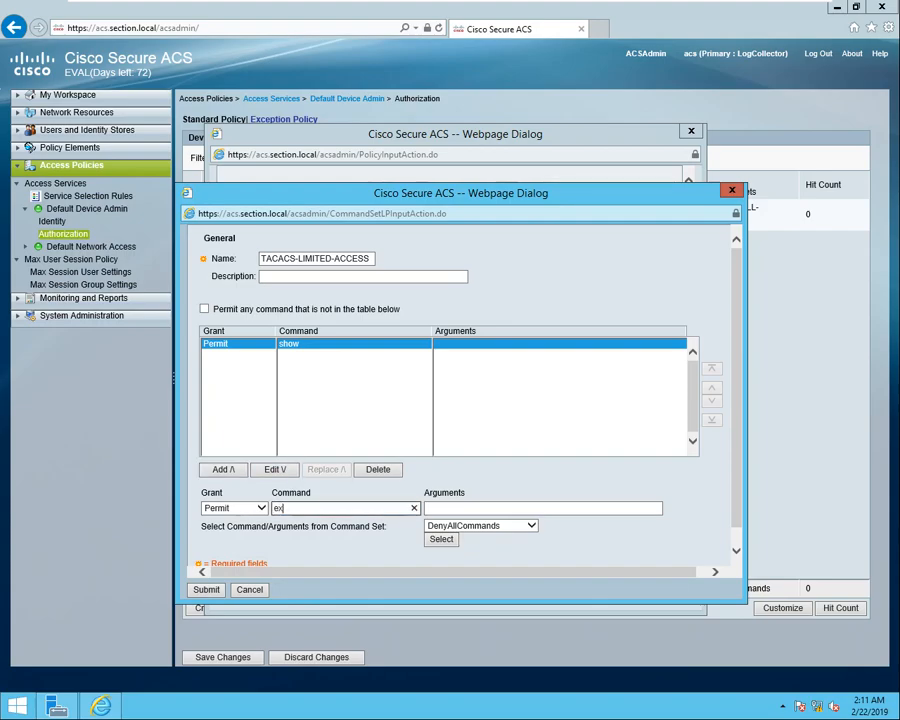
pyautogui.write('exit')
pyautogui.click(224, 470)
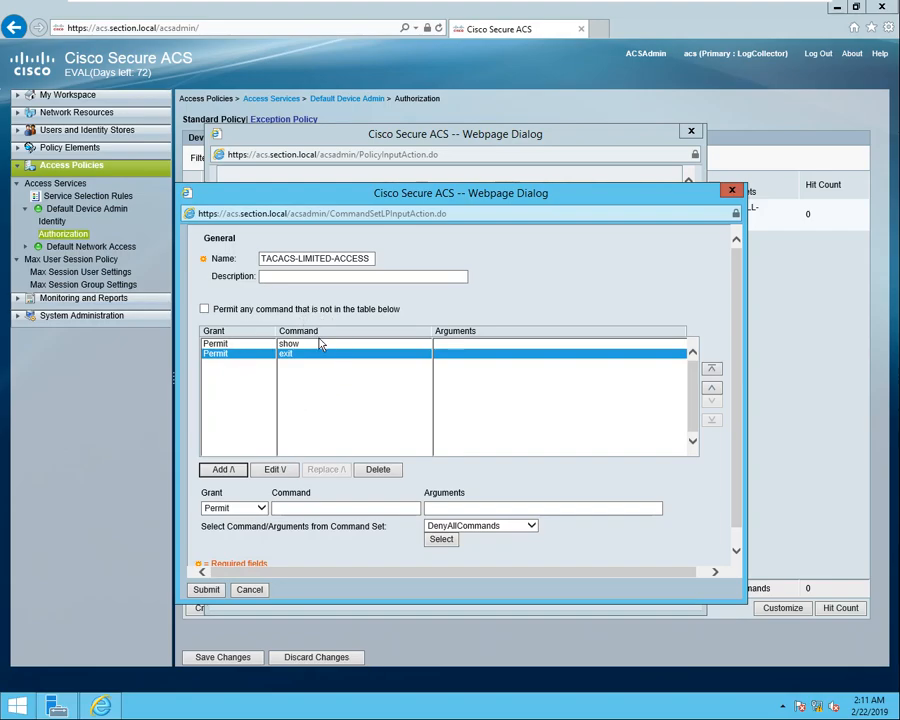
# Save the command set, attach it, and add the limited-access rule to the policy.
pyautogui.click(206, 591)
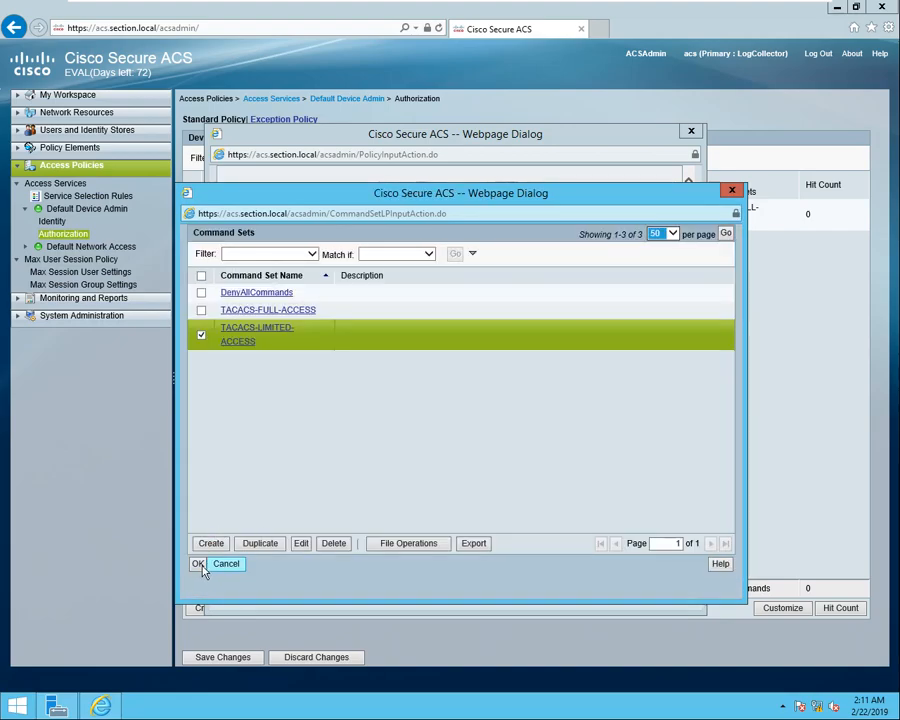
pyautogui.click(199, 565)
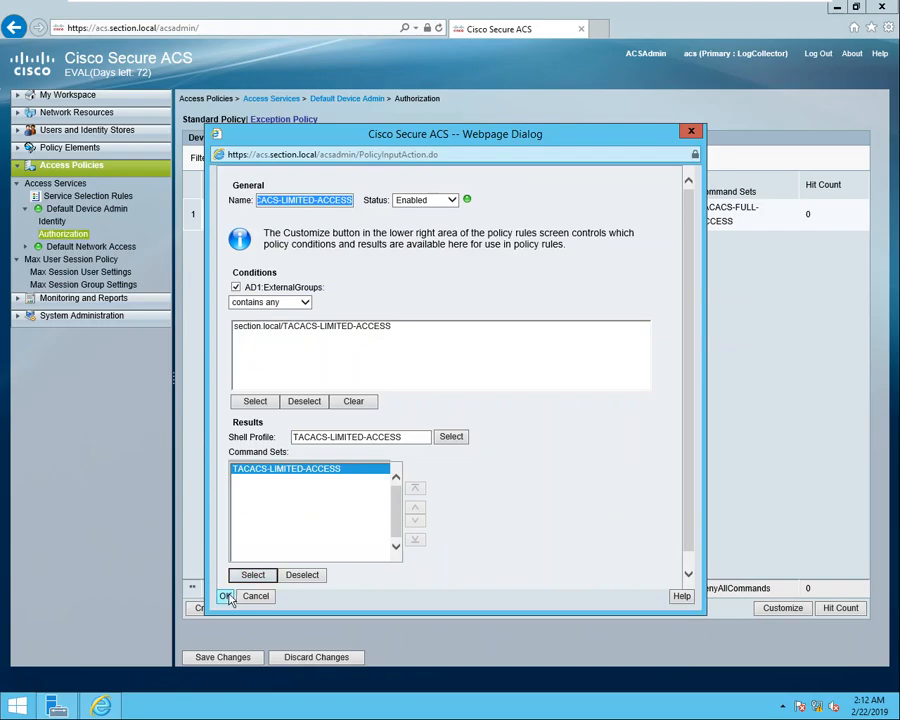
pyautogui.click(225, 596)
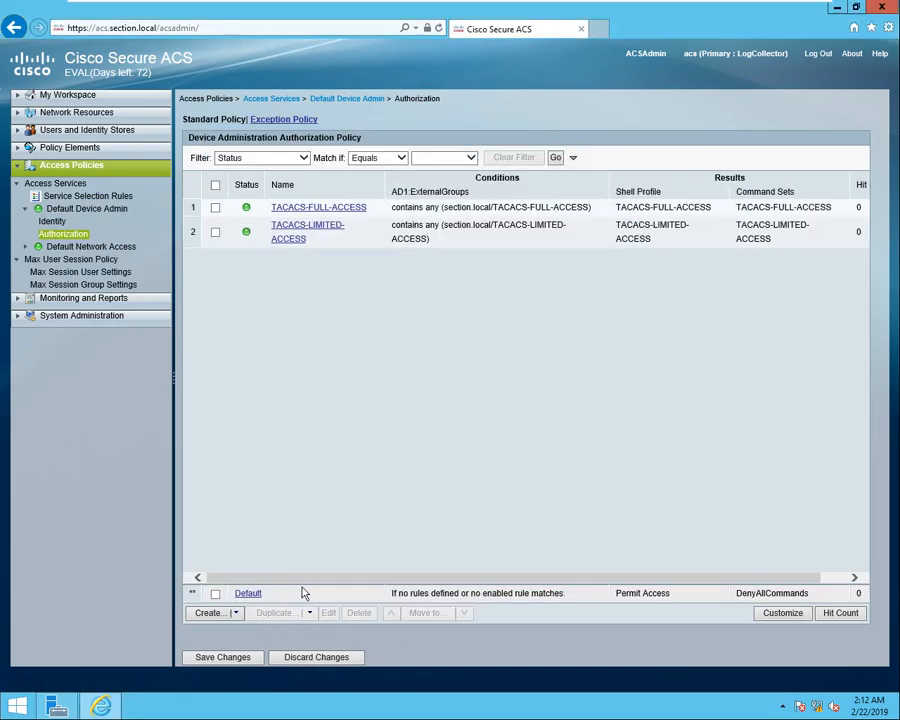
# Save the authorization policy changes and view Network Devices and AAA Clients under Network Resources.
pyautogui.click(234, 662)
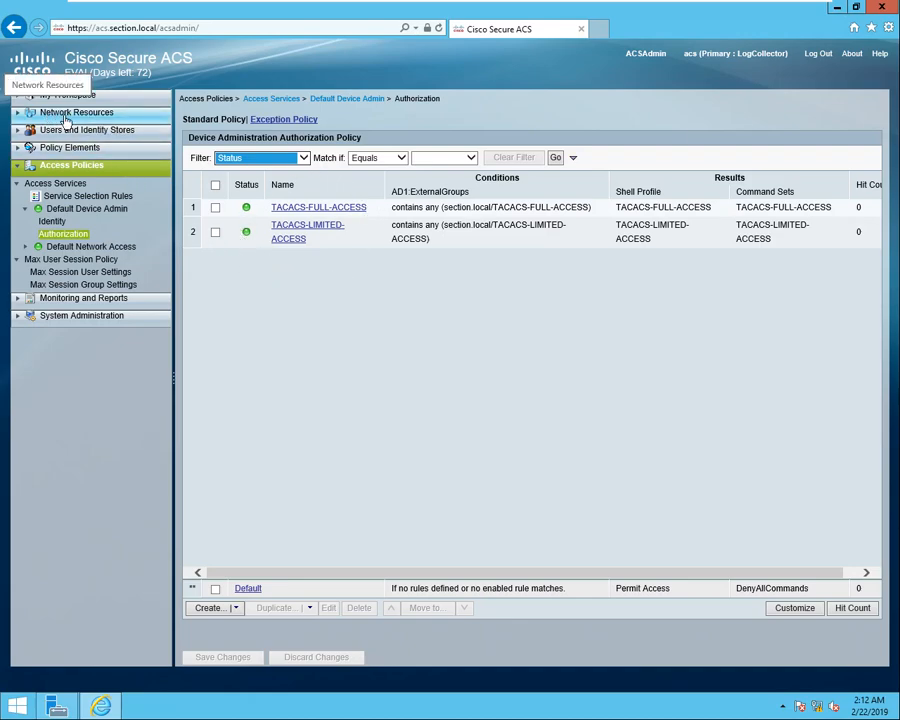
pyautogui.click(62, 116)
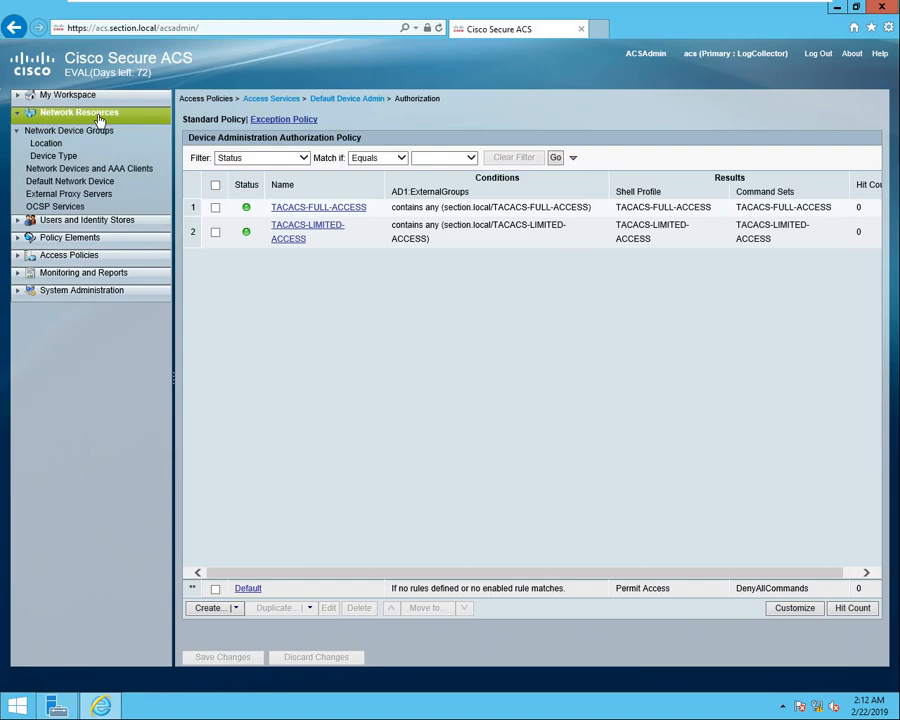
pyautogui.click(112, 170)
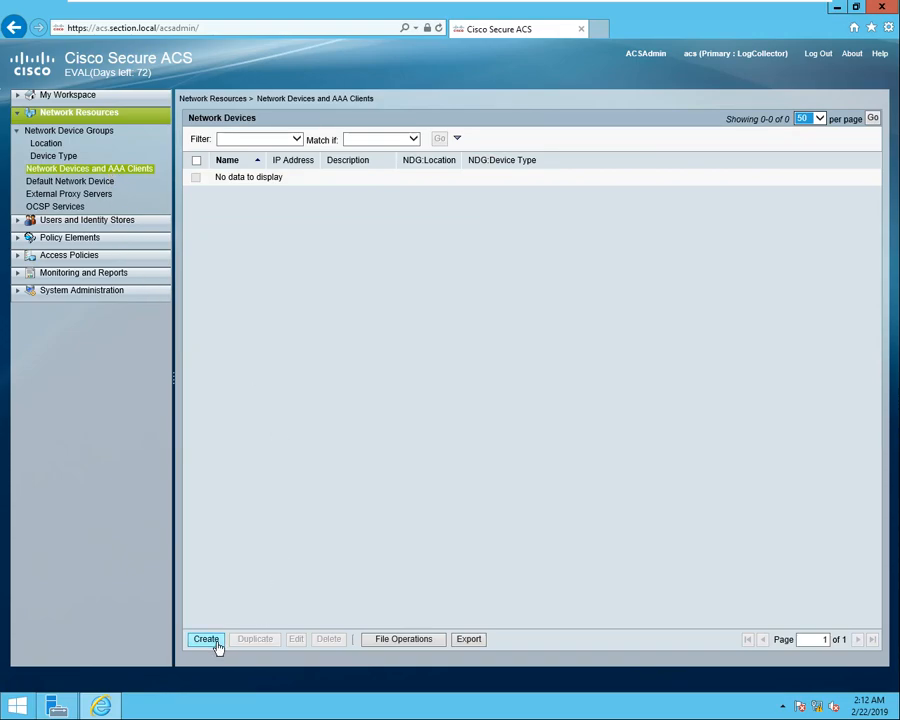
# Define network device R1 at 111.111.111.111 with TACACS+ enabled and a shared secret.
pyautogui.click(206, 640)
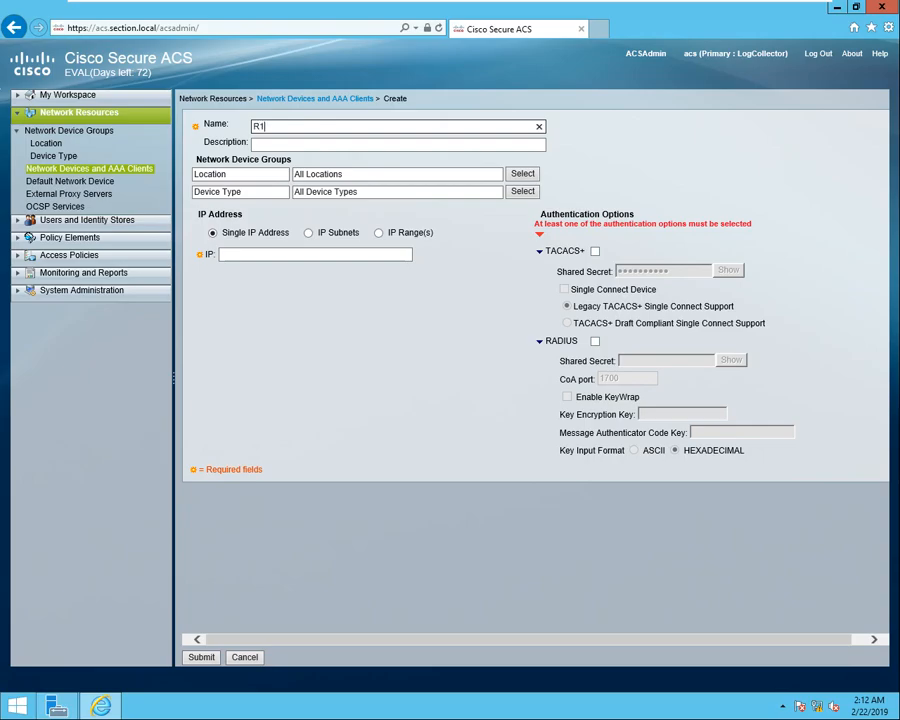
pyautogui.click(250, 253)
pyautogui.write('1')
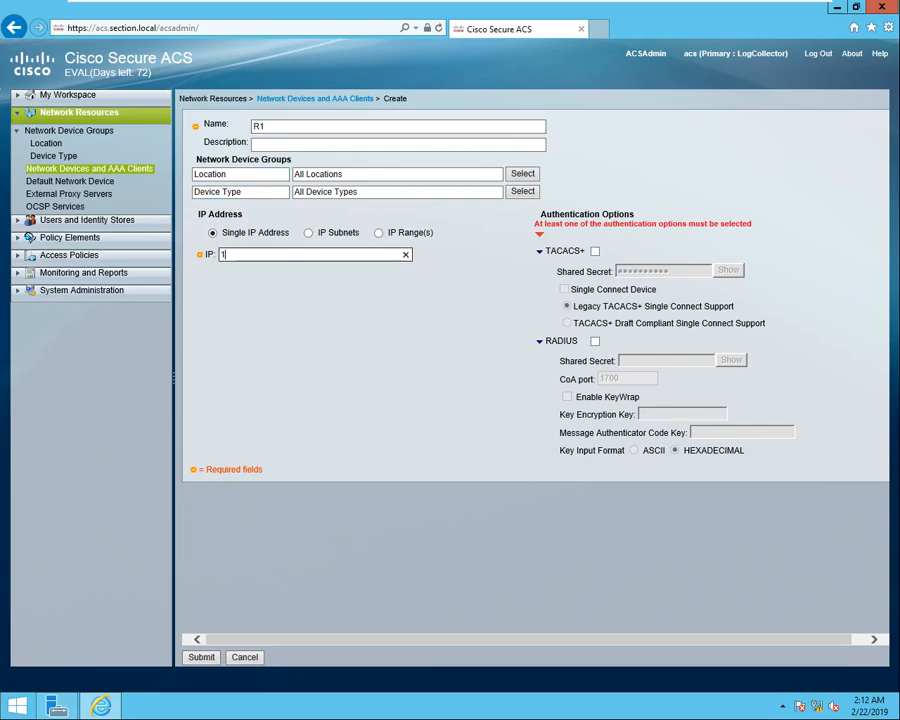
pyautogui.write('11')
pyautogui.press('Tab')
pyautogui.press('Tab')
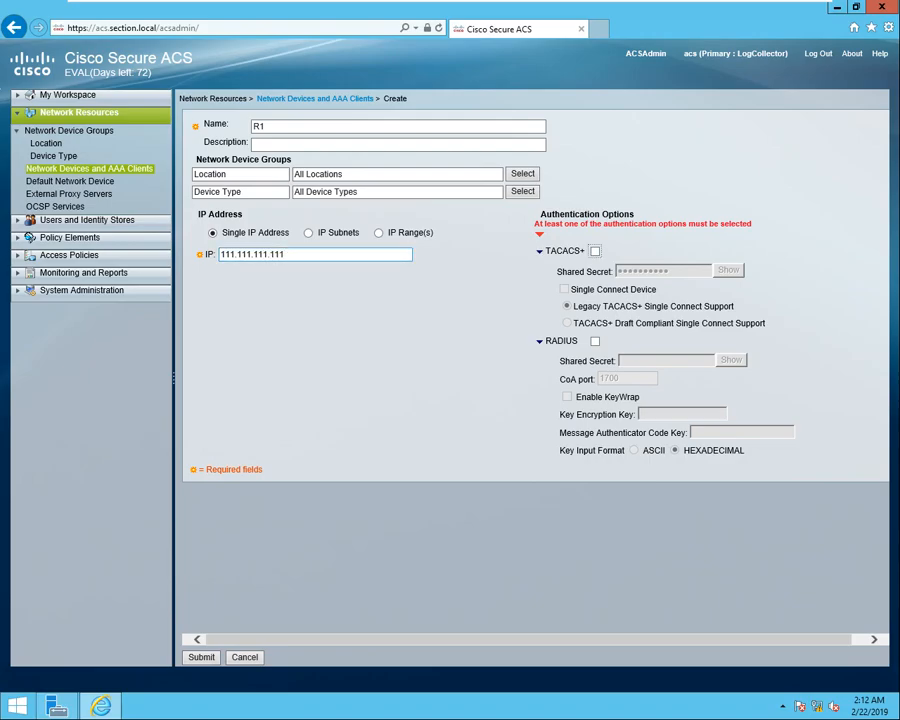
pyautogui.press('space')
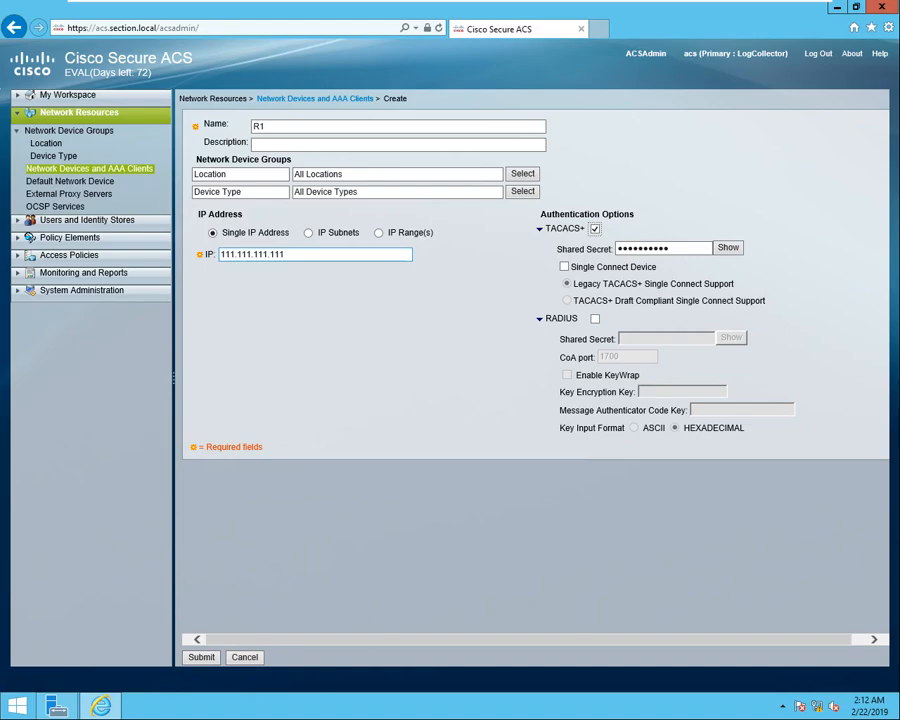
pyautogui.press('Tab')
pyautogui.write('c')
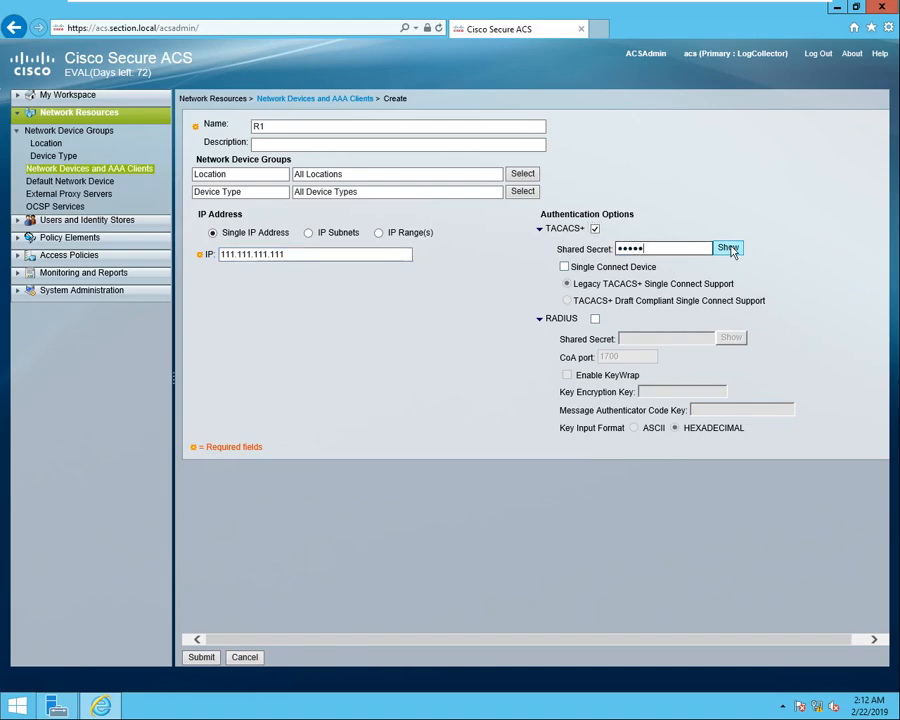
pyautogui.click(727, 248)
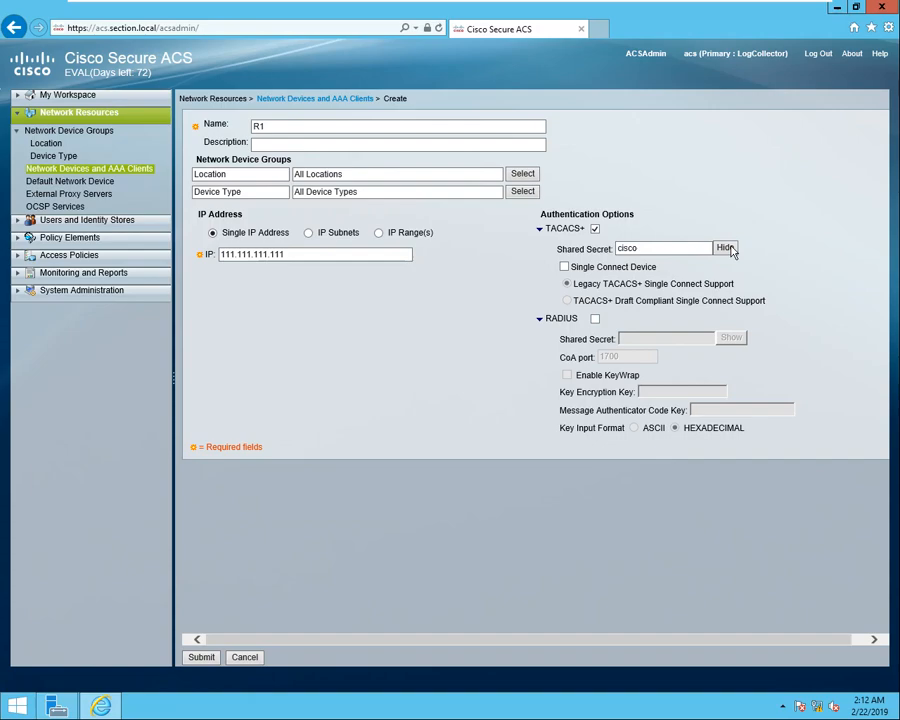
# Save the R1 device, decline storing the password, and return to R1's terminal.
pyautogui.click(200, 658)
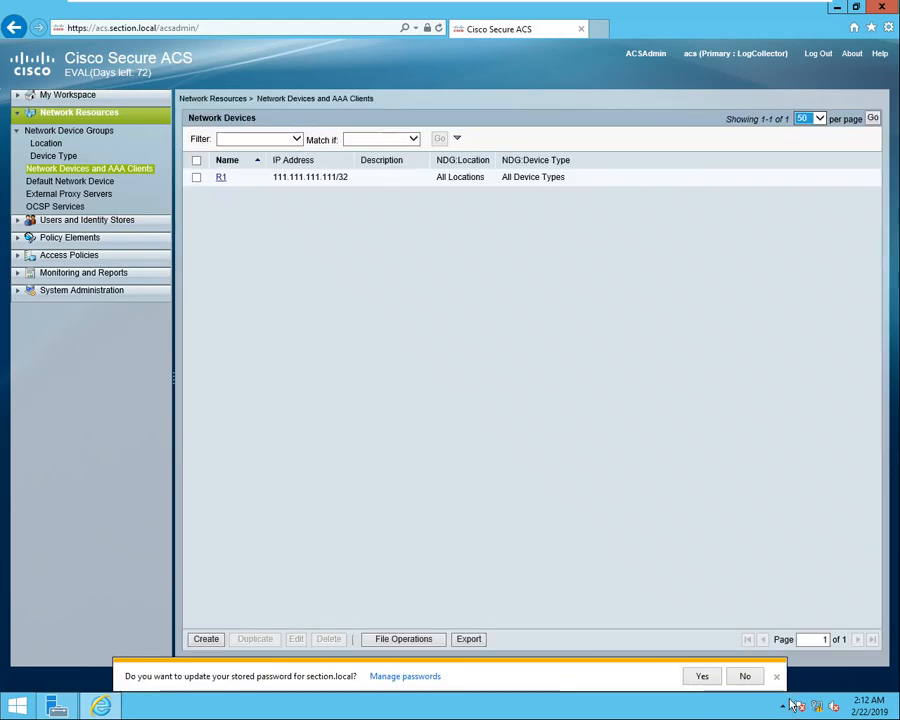
pyautogui.click(744, 677)
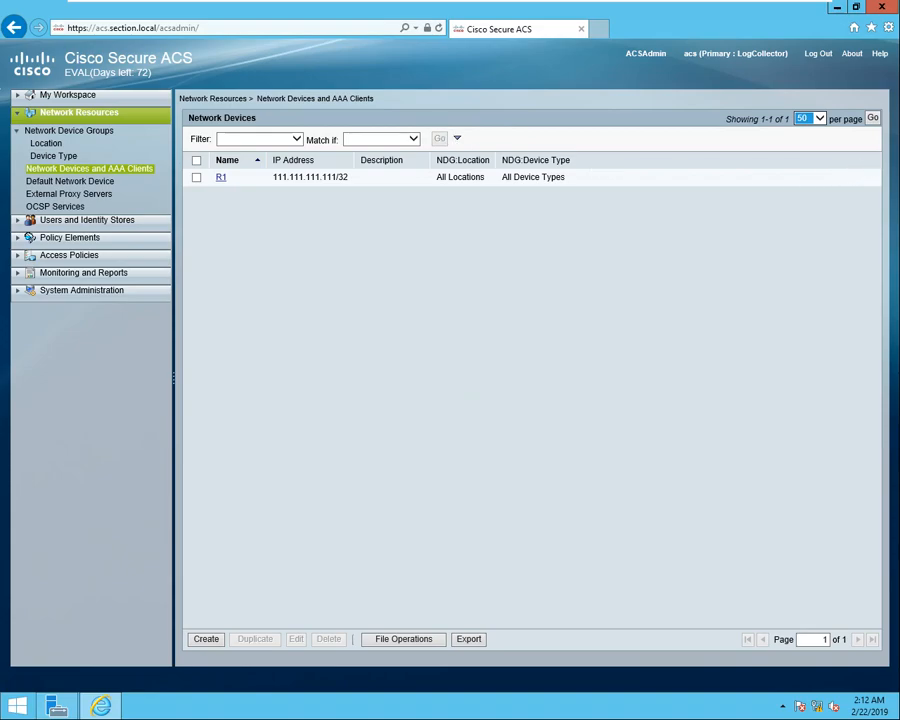
pyautogui.hotkey('alt', 'Tab')
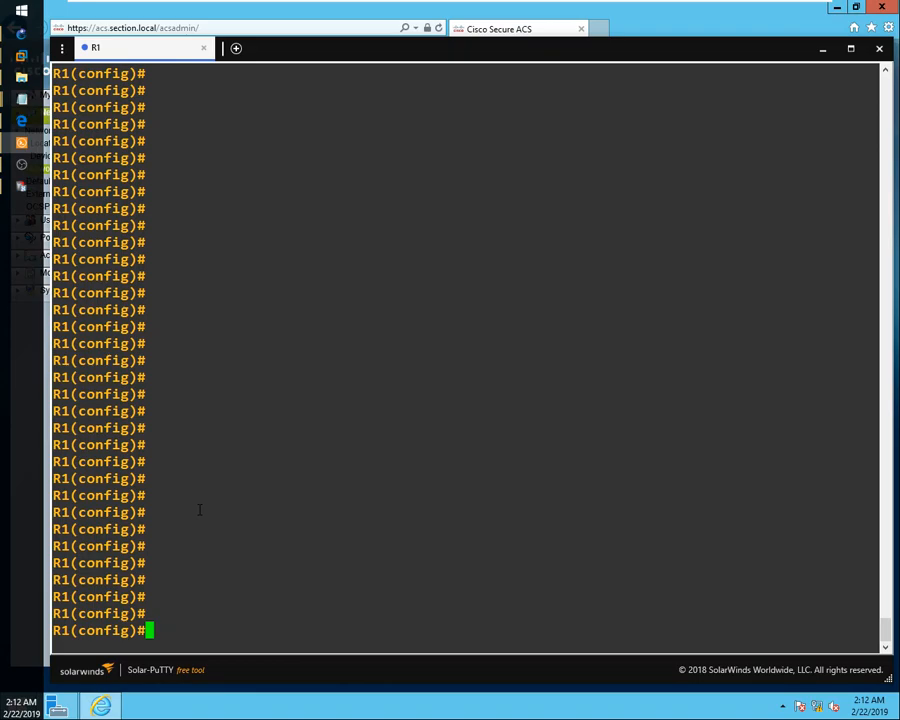
# Enable the new AAA model on R1 with 'aaa new-model'.
pyautogui.write('aaa ne')
pyautogui.press('Tab')
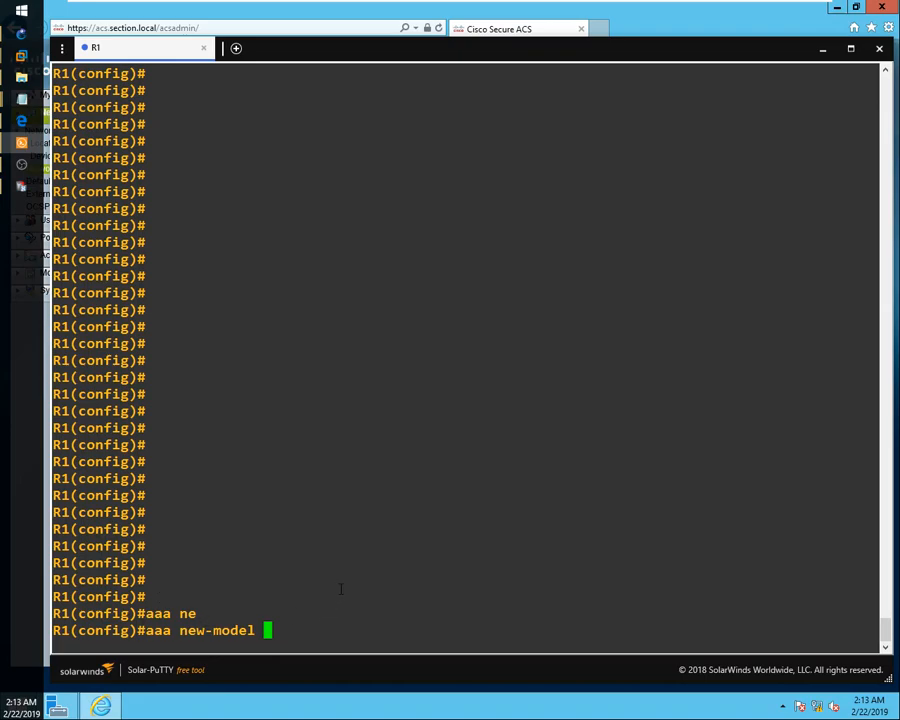
pyautogui.press('Return')
pyautogui.press('Return')
# Enter 'aaa authentication login default group tacacs+ local' so logins try TACACS+ before local accounts.
pyautogui.write('aau')
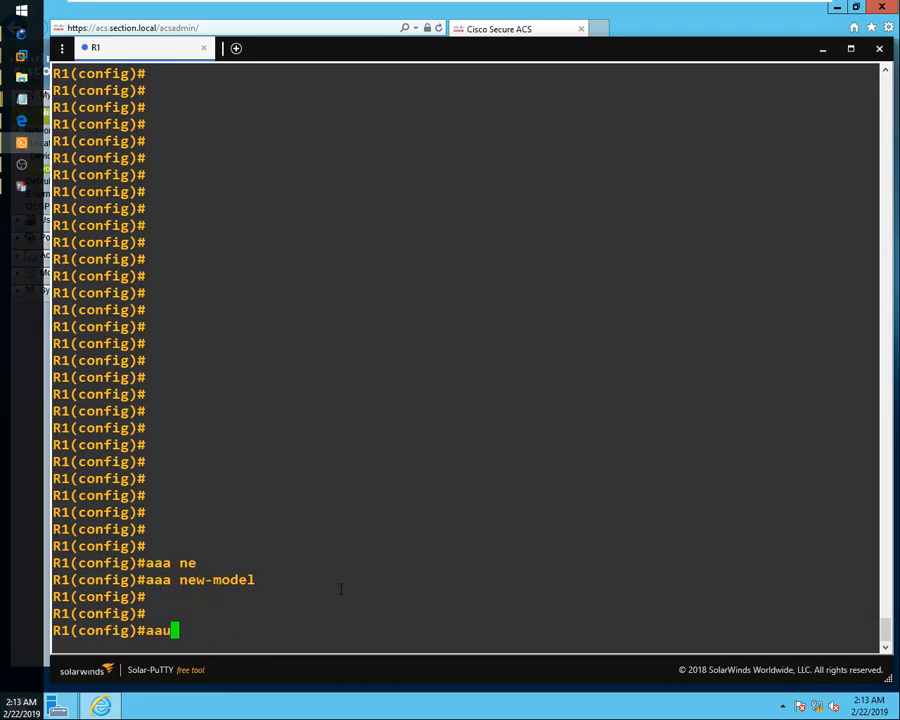
pyautogui.press('Tab')
pyautogui.press('BackSpace')
pyautogui.press('Tab')
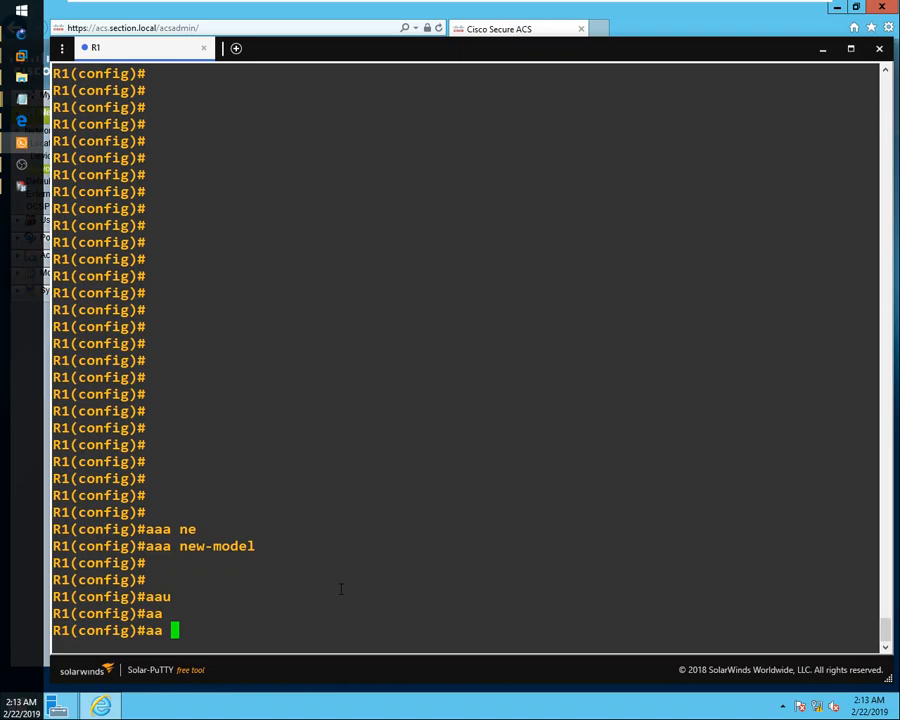
pyautogui.press('BackSpace')
pyautogui.write('a')
pyautogui.press('BackSpace')
pyautogui.press('BackSpace')
pyautogui.write('a authe')
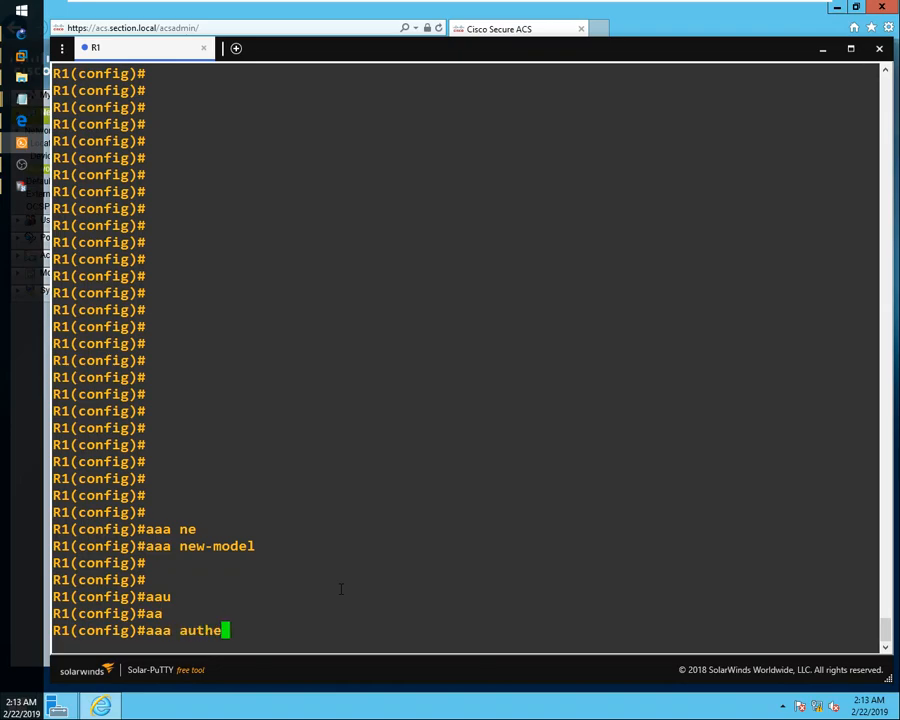
pyautogui.write('n')
pyautogui.press('Tab')
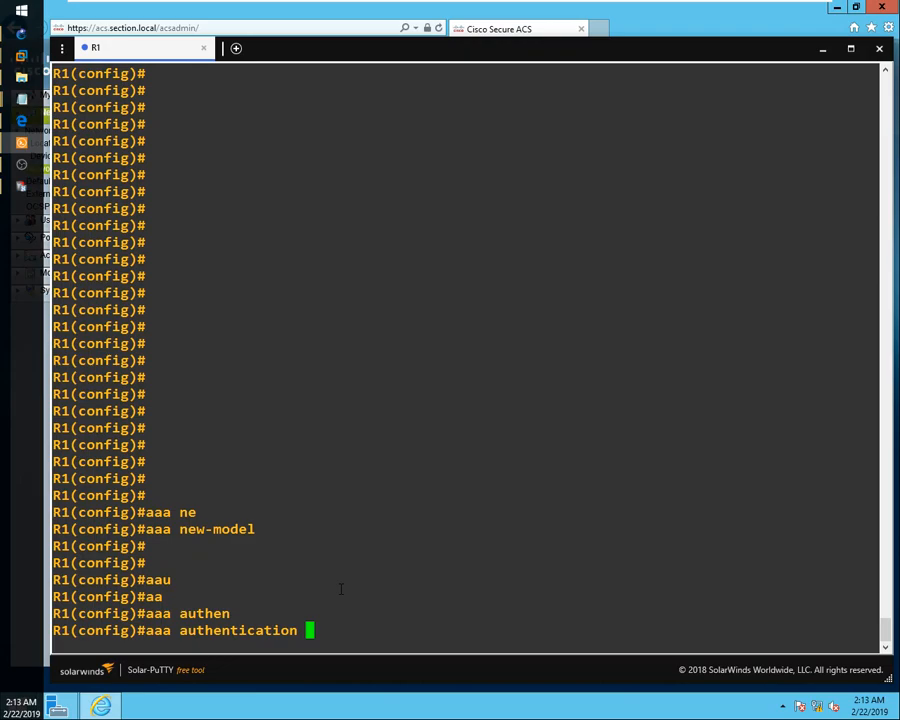
pyautogui.write('log')
pyautogui.press('Tab')
pyautogui.write('deg')
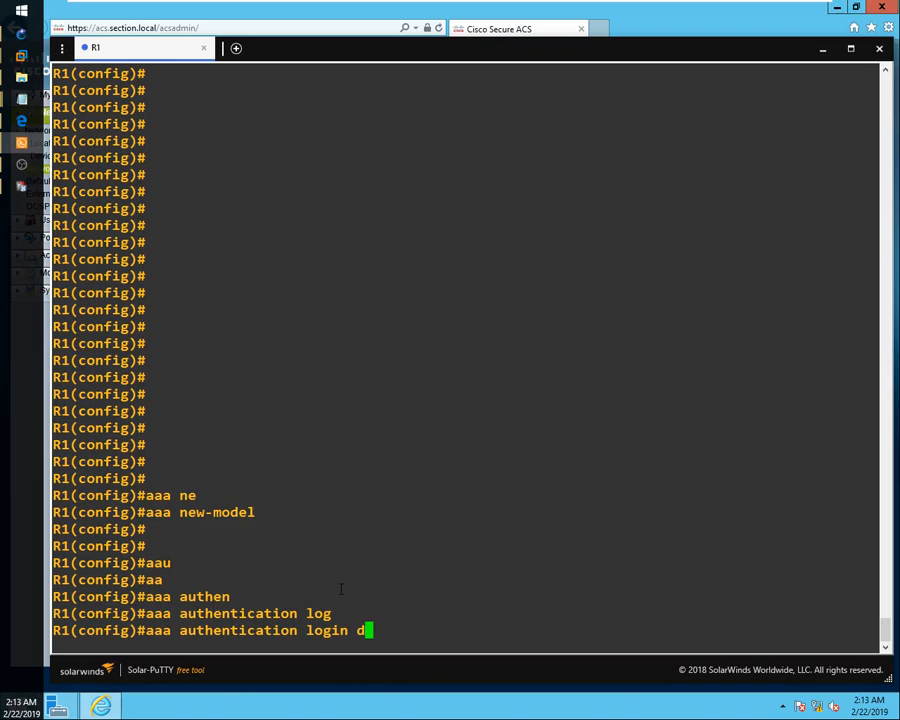
pyautogui.press('Tab')
pyautogui.press('BackSpace')
pyautogui.press('Tab')
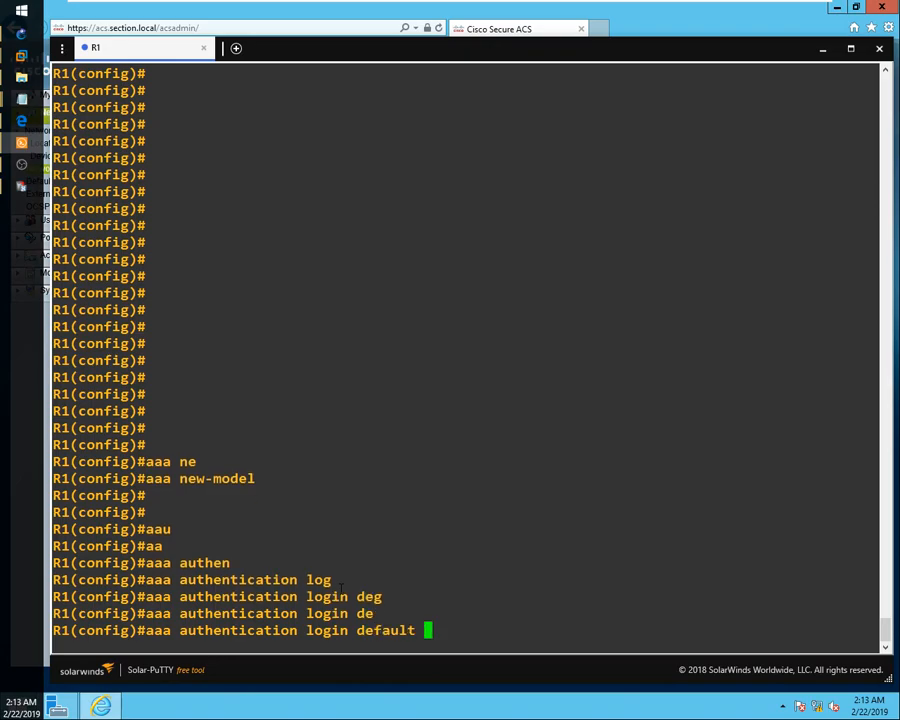
pyautogui.write('grouop')
pyautogui.press('BackSpace')
pyautogui.press('BackSpace')
pyautogui.write('p tac')
pyautogui.press('Tab')
pyautogui.write('loc')
pyautogui.press('Tab')
pyautogui.press('Return')
pyautogui.write('aaa')
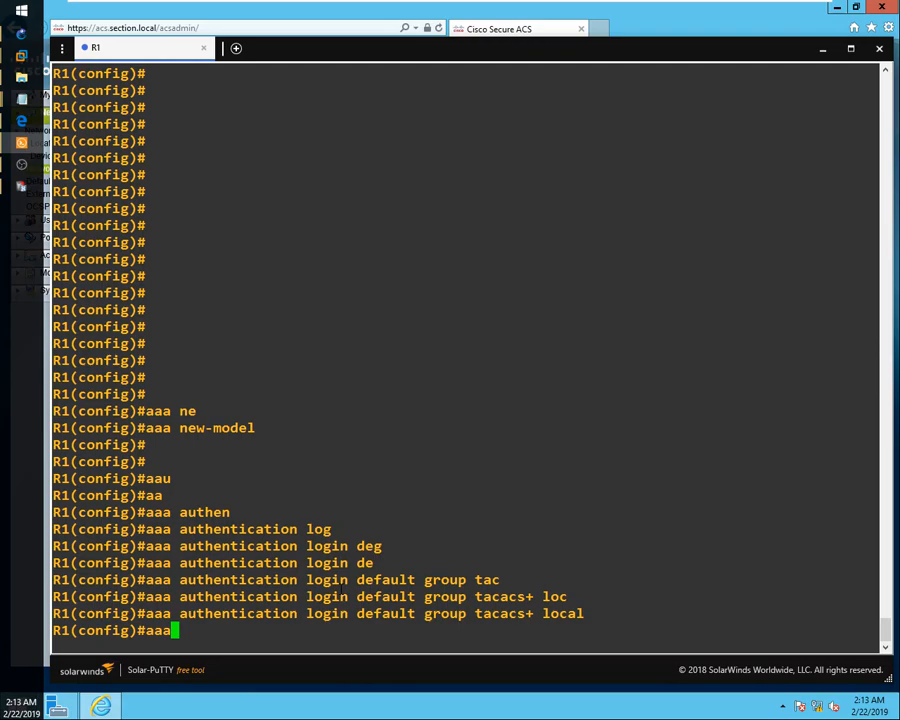
# Set exec authorization to 'aaa authorization exec default group tacacs+ local'.
pyautogui.write('au')
pyautogui.press('Tab')
pyautogui.write('th')
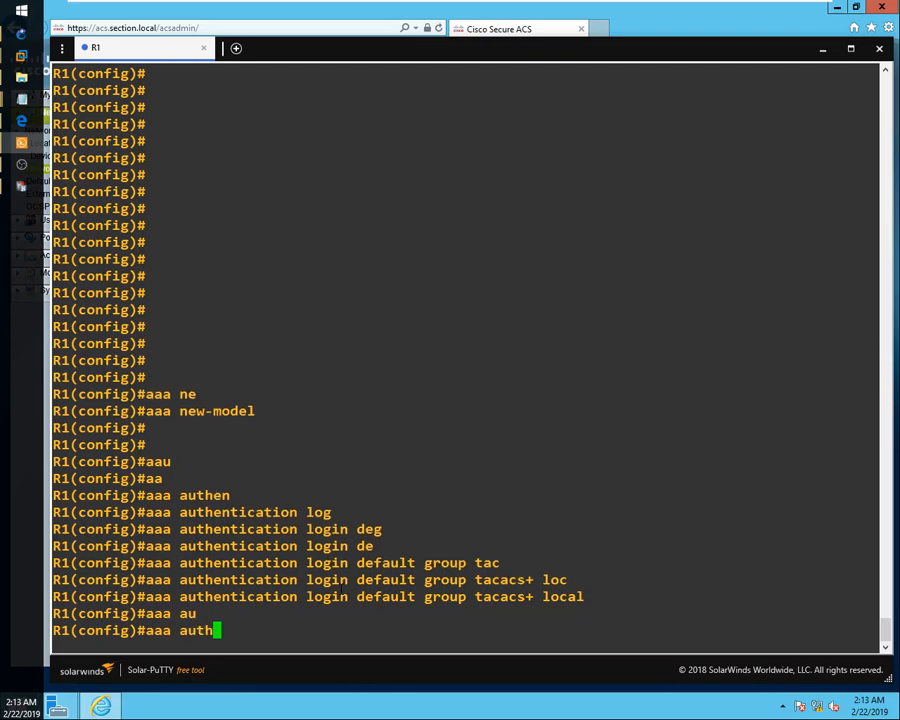
pyautogui.write('o')
pyautogui.press('Tab')
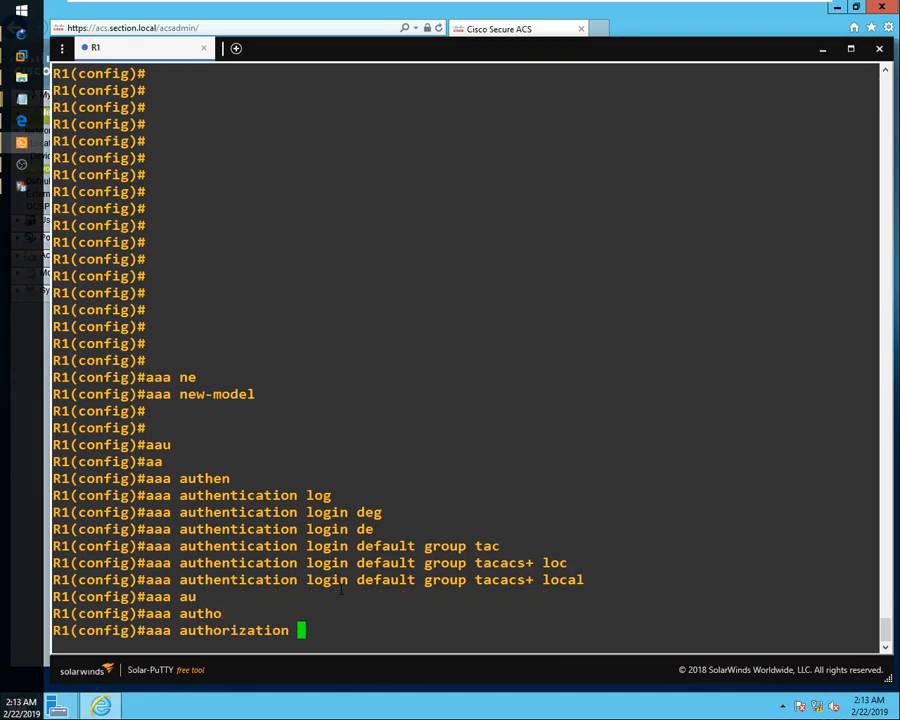
pyautogui.write('exe')
pyautogui.press('Tab')
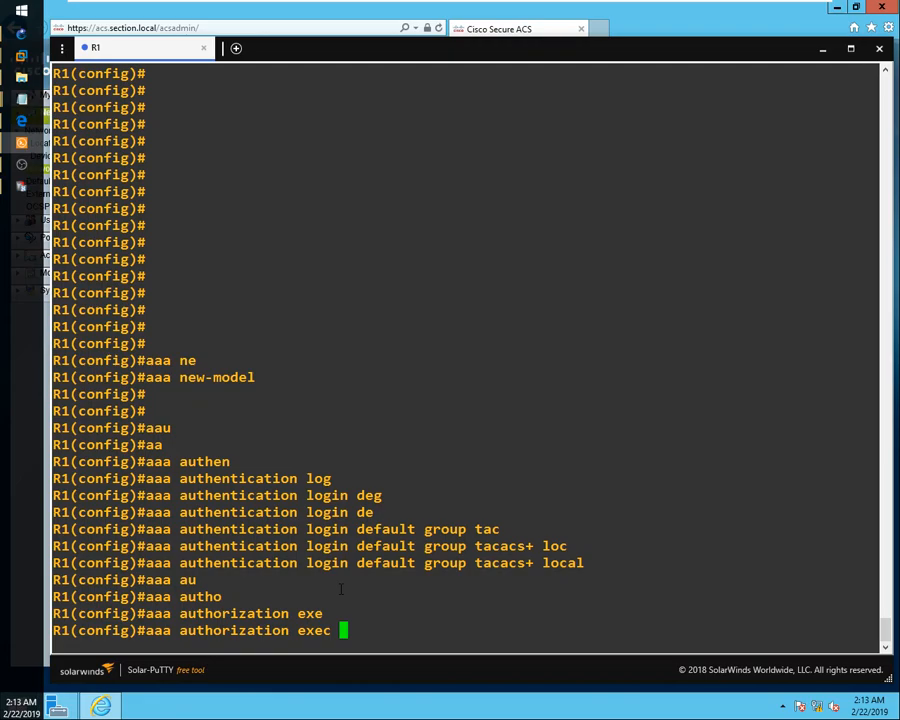
pyautogui.write('de')
pyautogui.press('Tab')
pyautogui.write('group')
pyautogui.press('Tab')
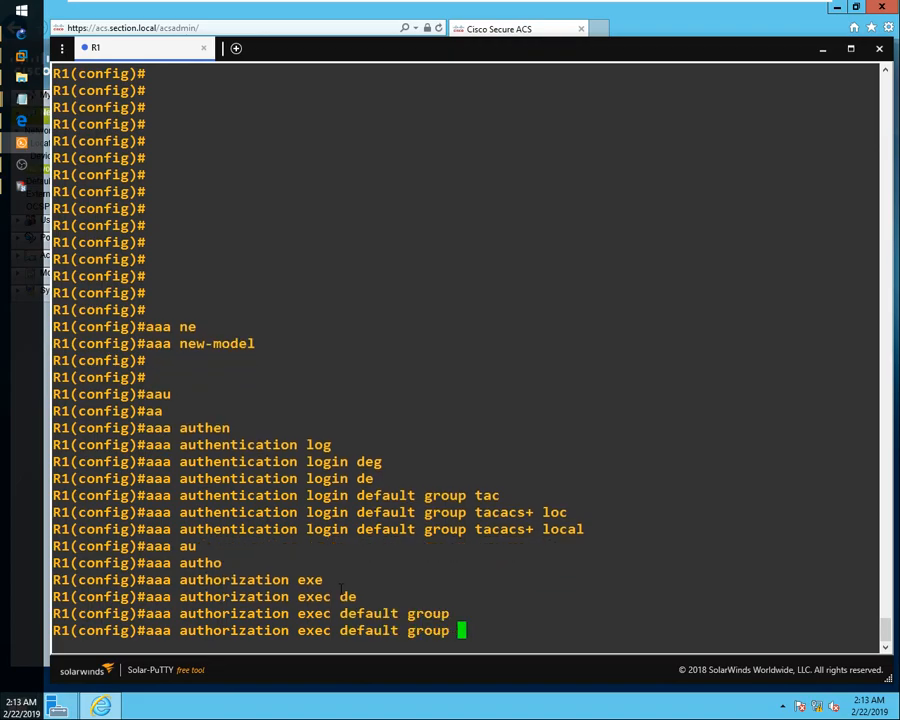
pyautogui.write('t')
pyautogui.press('Tab')
pyautogui.write('lo')
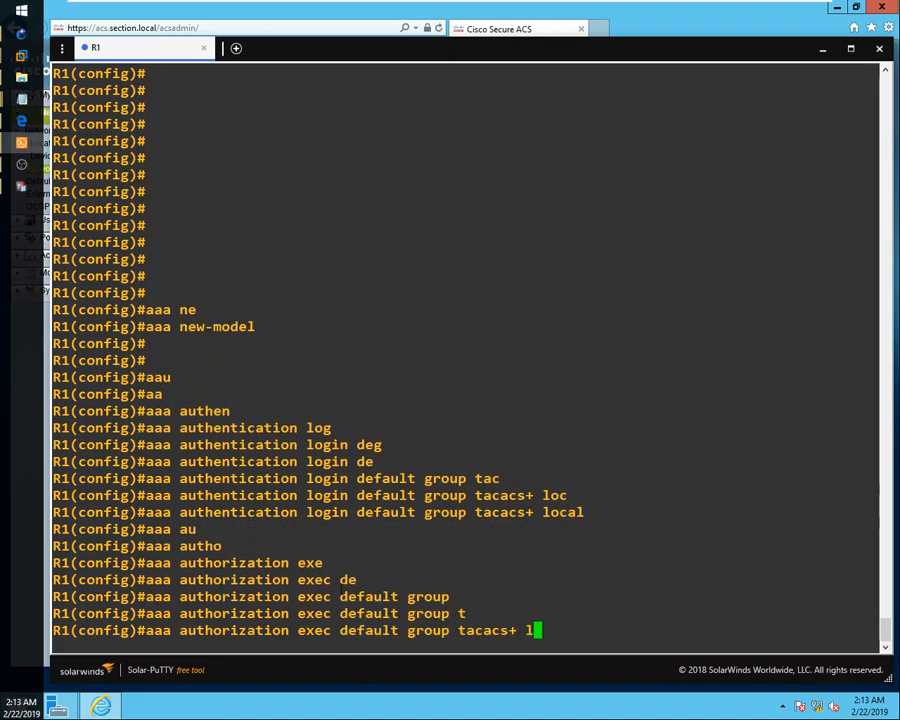
pyautogui.press('Tab')
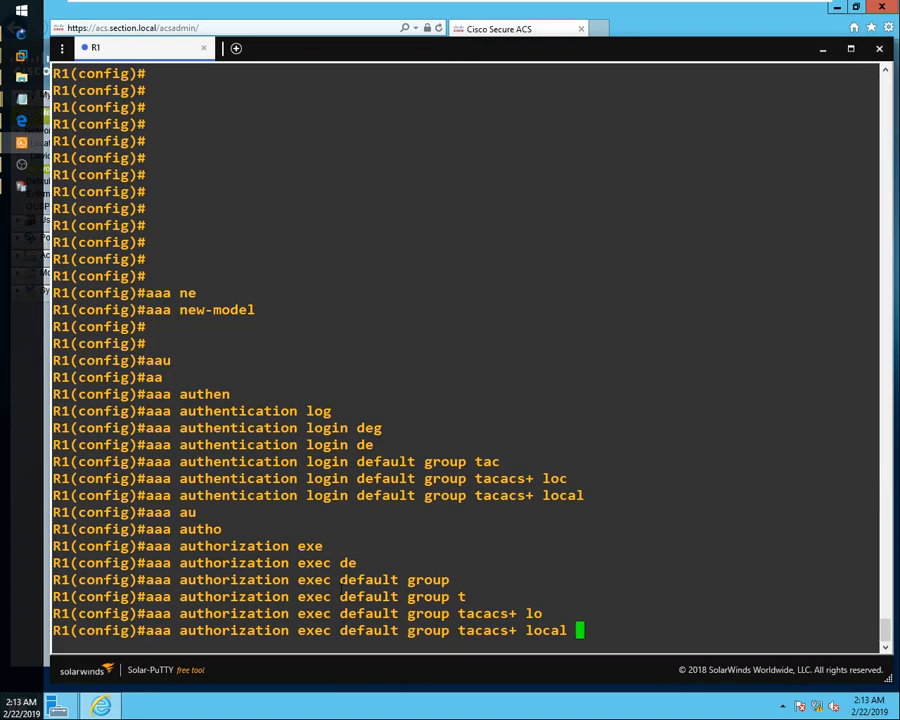
pyautogui.press('Return')
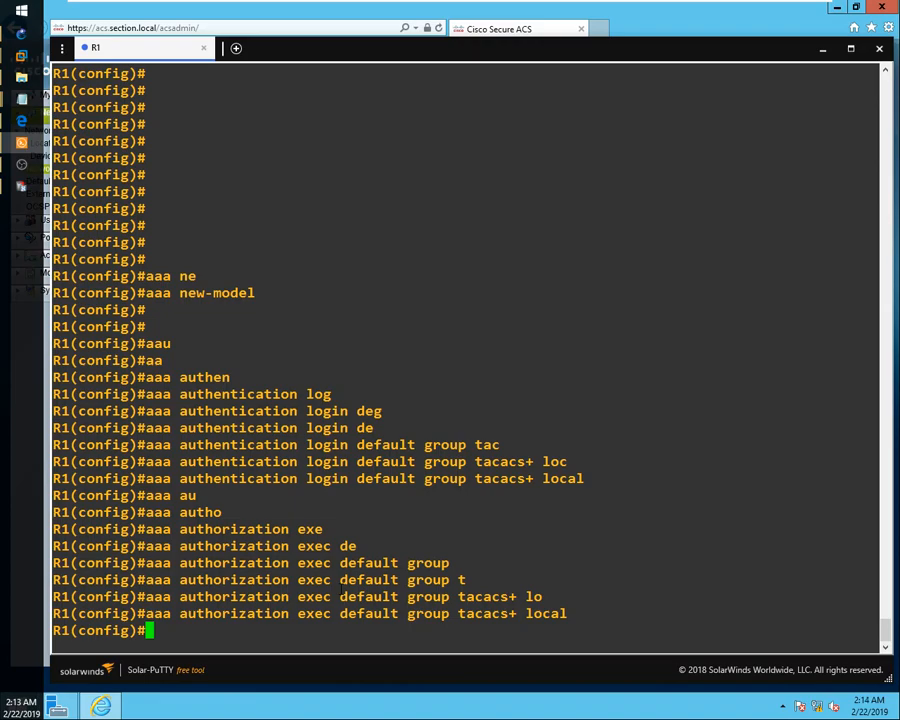
# Enable authorization of configuration-mode commands with 'aaa authorization config-commands'.
pyautogui.write('aaa aut')
pyautogui.press('Tab')
pyautogui.write('ho')
pyautogui.press('Tab')
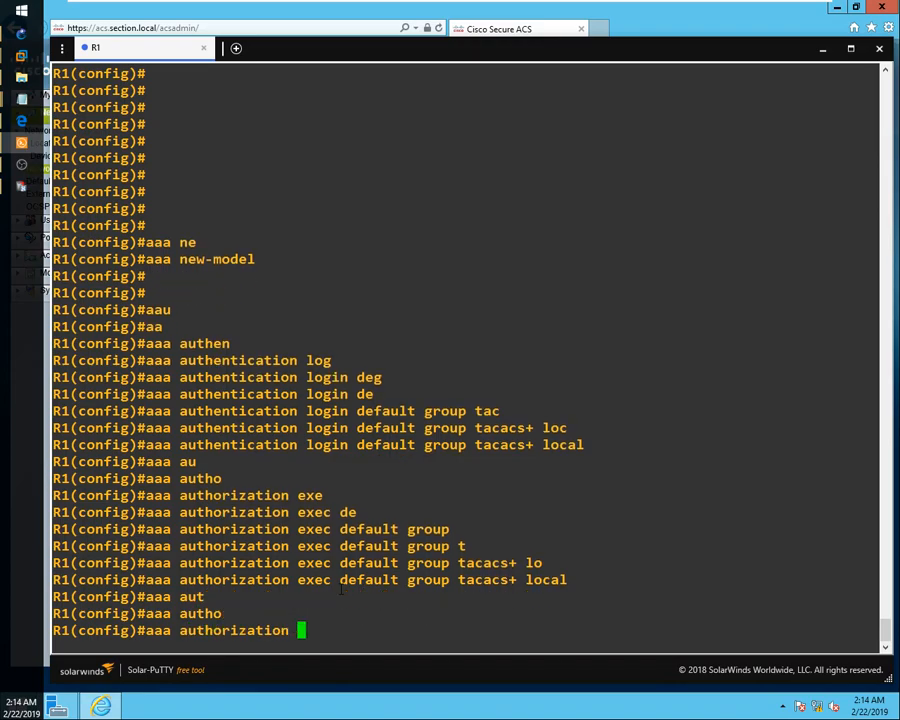
pyautogui.write('config')
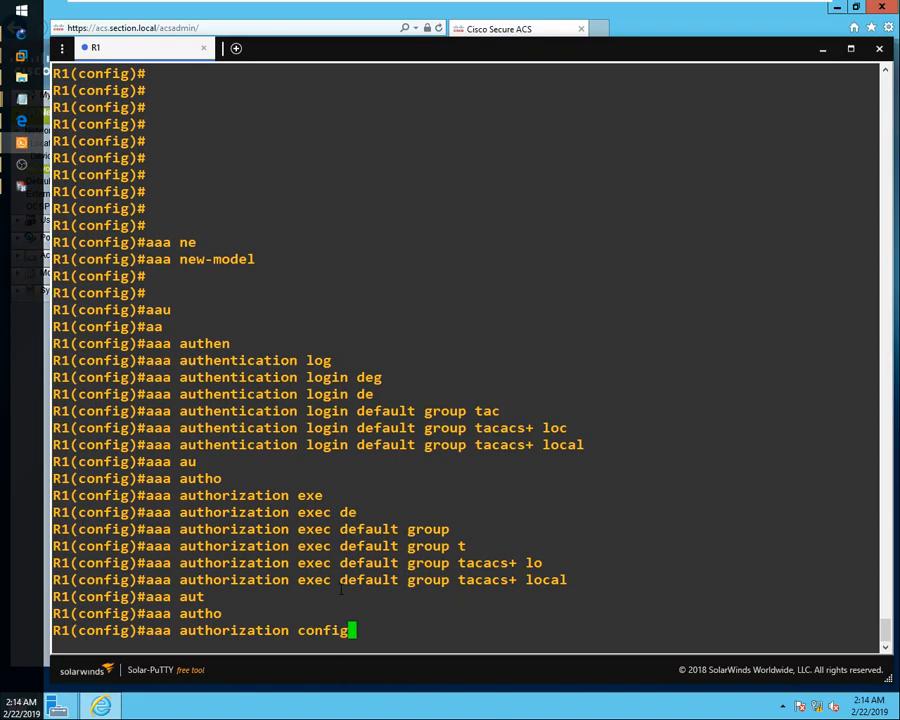
pyautogui.write('-cm')
pyautogui.press('Tab')
pyautogui.press('BackSpace')
pyautogui.press('Tab')
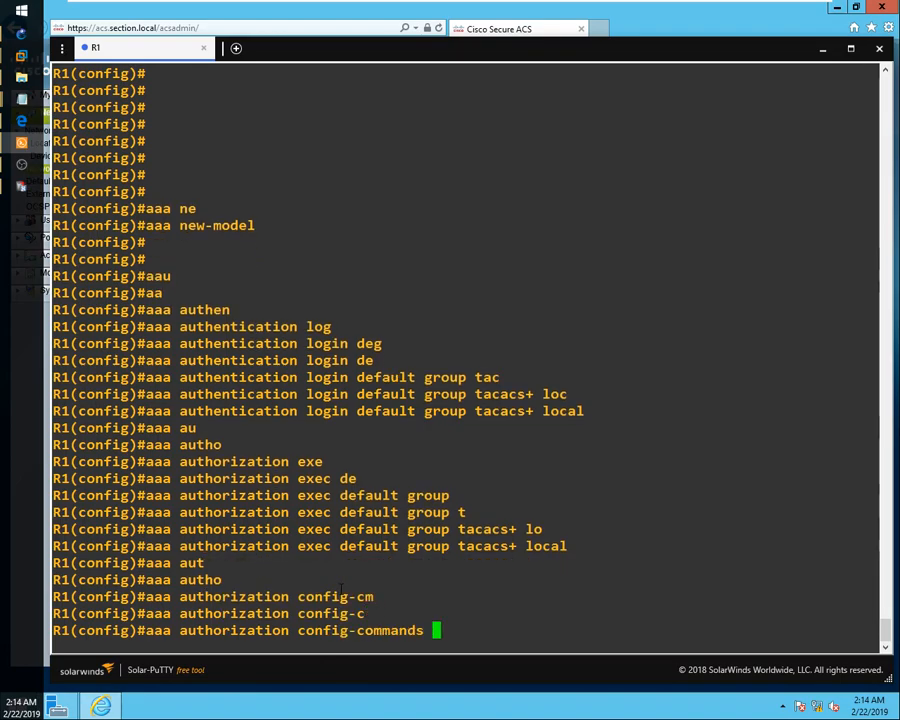
pyautogui.press('Return')
pyautogui.press('Return')
pyautogui.press('Return')
pyautogui.press('Return')
pyautogui.press('Return')
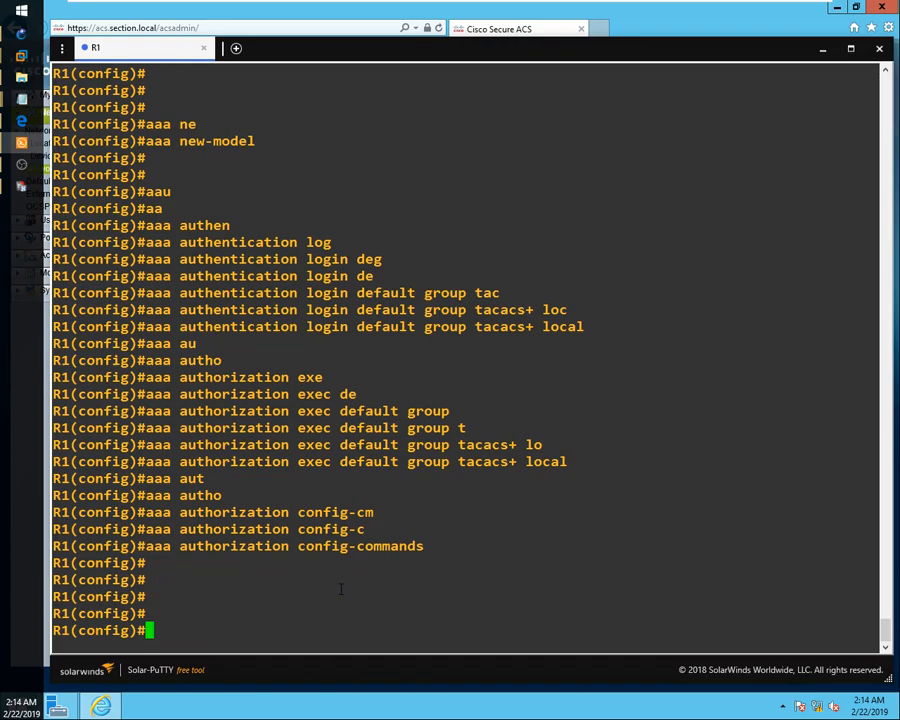
# Authorize level 0 commands with 'aaa authorization commands 0 default group tacacs+ local'.
pyautogui.write('aaa au')
pyautogui.press('Tab')
pyautogui.write('th')
pyautogui.write('o')
pyautogui.press('Tab')
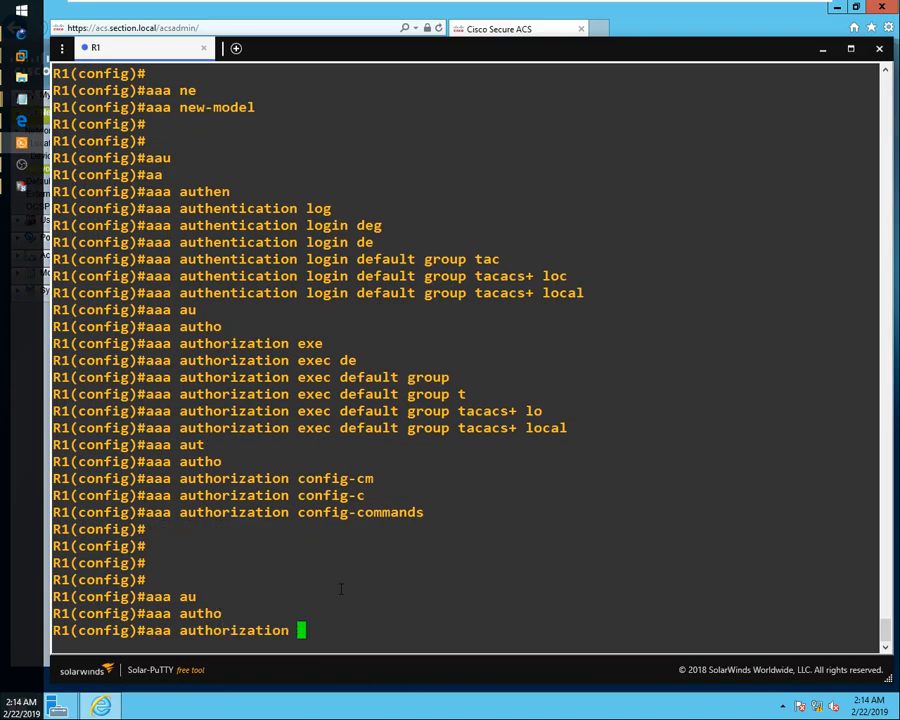
pyautogui.write('com')
pyautogui.press('Tab')
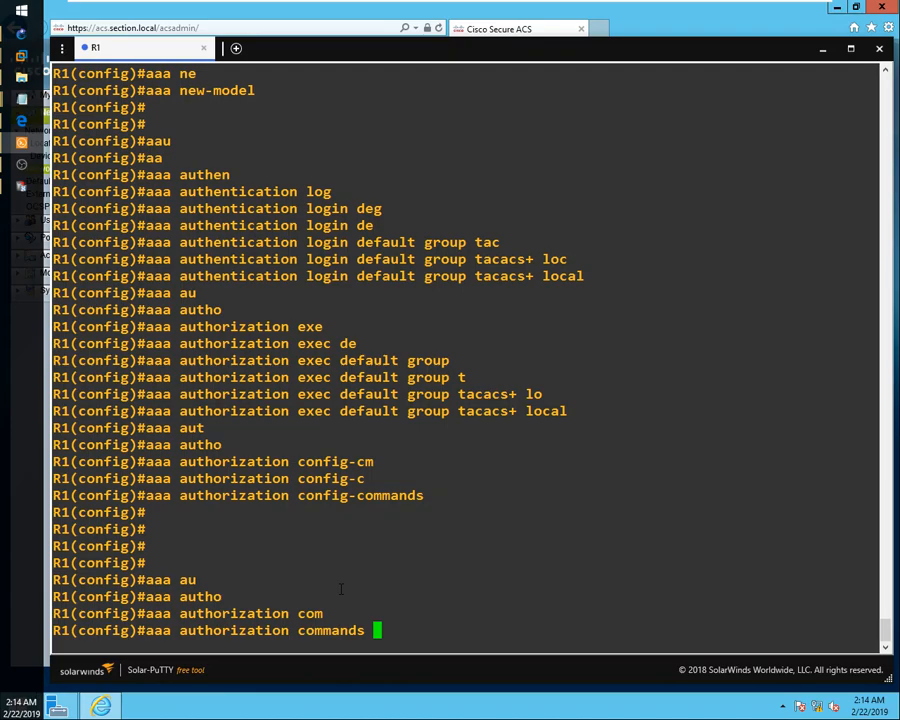
pyautogui.write('0 de')
pyautogui.press('Tab')
pyautogui.write('gr')
pyautogui.press('Tab')
pyautogui.write('t')
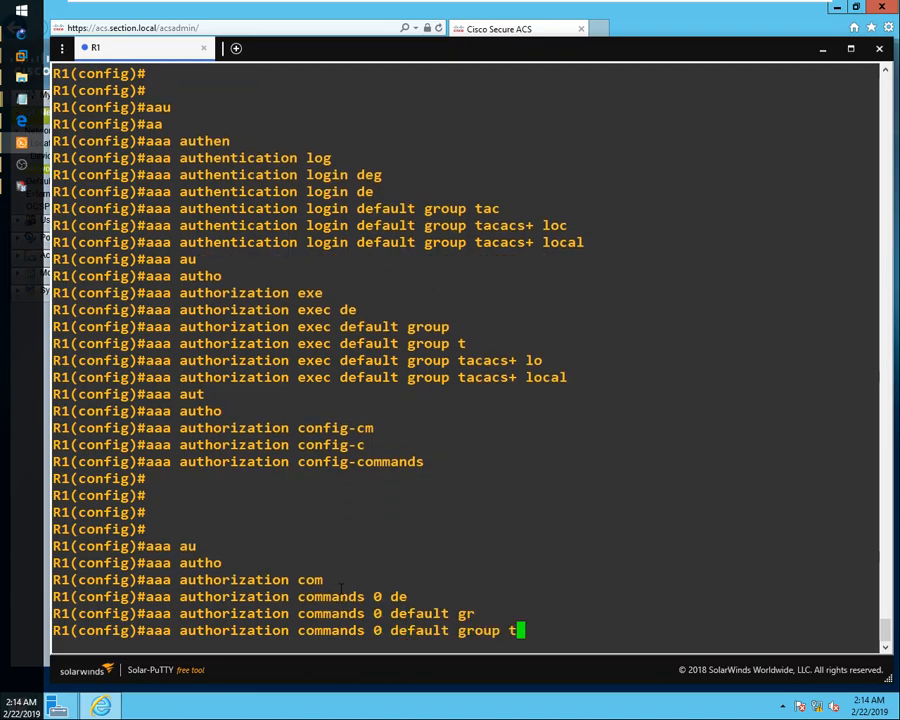
pyautogui.press('Tab')
pyautogui.write('lo')
pyautogui.press('Tab')
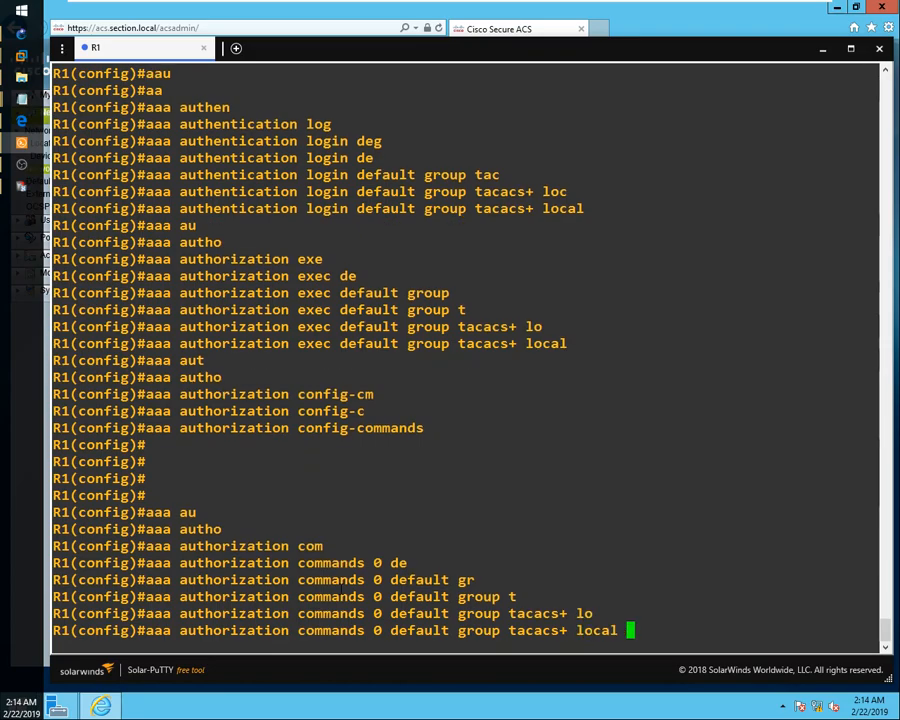
pyautogui.press('Tab')
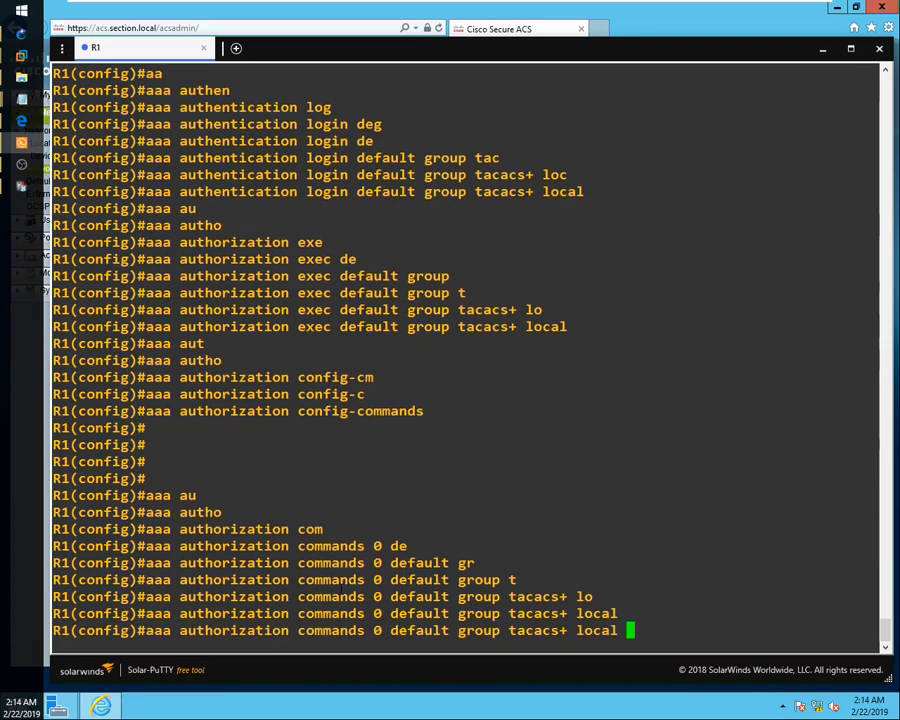
# Edit the recalled line to apply the same commands authorization for levels 1 and 15.
pyautogui.press('BackSpace')
pyautogui.press('Left')
pyautogui.press('Left')
pyautogui.press('Left')
pyautogui.press('Left')
pyautogui.press('Left')
pyautogui.press('Left')
pyautogui.press('Left')
pyautogui.press('Left')
pyautogui.press('Left')
pyautogui.press('Left')
pyautogui.press('Left')
pyautogui.press('Left')
pyautogui.press('Left')
pyautogui.press('Left')
pyautogui.press('Left')
pyautogui.press('Left')
pyautogui.press('Left')
pyautogui.press('Left')
pyautogui.press('Left')
pyautogui.press('Left')
pyautogui.press('Left')
pyautogui.press('Left')
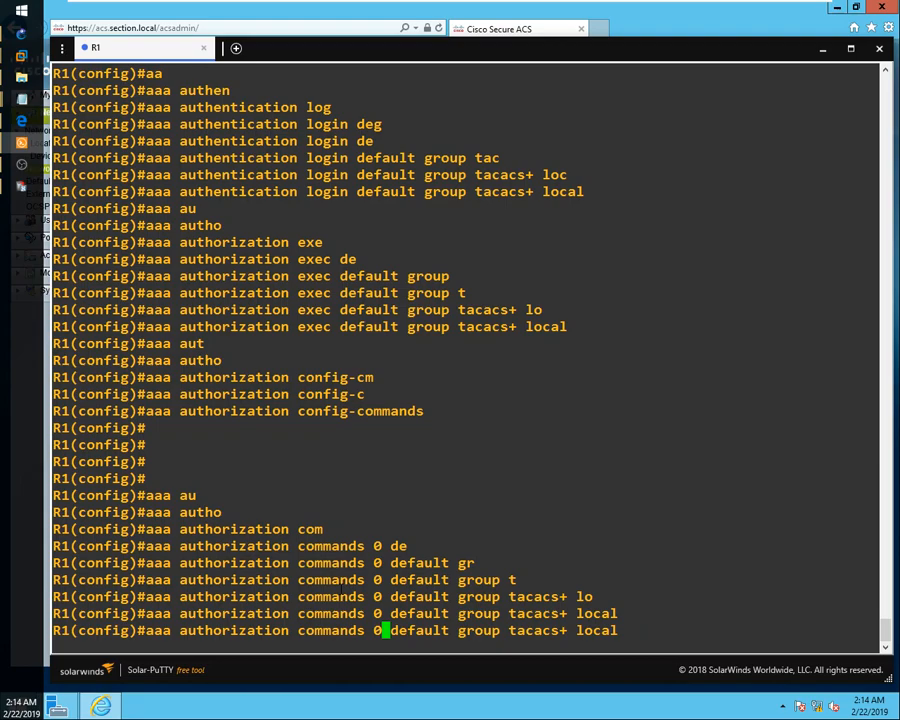
pyautogui.press('BackSpace')
pyautogui.write('1')
pyautogui.press('Return')
pyautogui.press('Up')
pyautogui.press('Left')
pyautogui.press('Left')
pyautogui.press('Left')
pyautogui.press('Left')
pyautogui.press('Left')
pyautogui.press('Left')
pyautogui.press('Left')
pyautogui.press('Left')
pyautogui.press('Left')
pyautogui.press('Left')
pyautogui.press('Left')
pyautogui.press('Left')
pyautogui.press('Left')
pyautogui.press('Left')
pyautogui.press('Left')
pyautogui.press('Left')
pyautogui.press('Left')
pyautogui.press('Left')
pyautogui.press('Left')
pyautogui.press('Left')
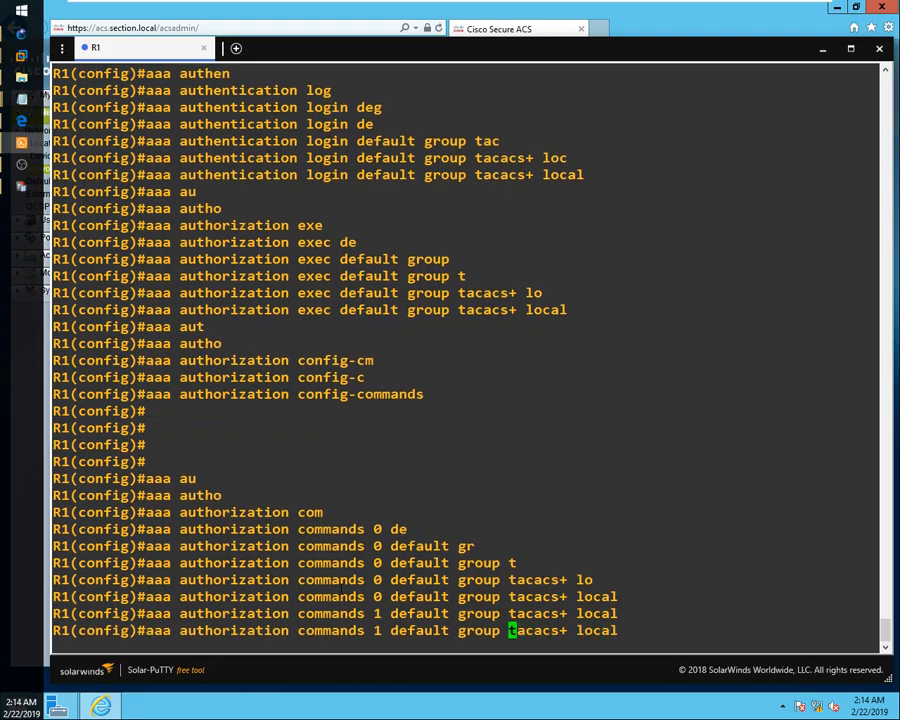
pyautogui.press('Right')
pyautogui.write('5')
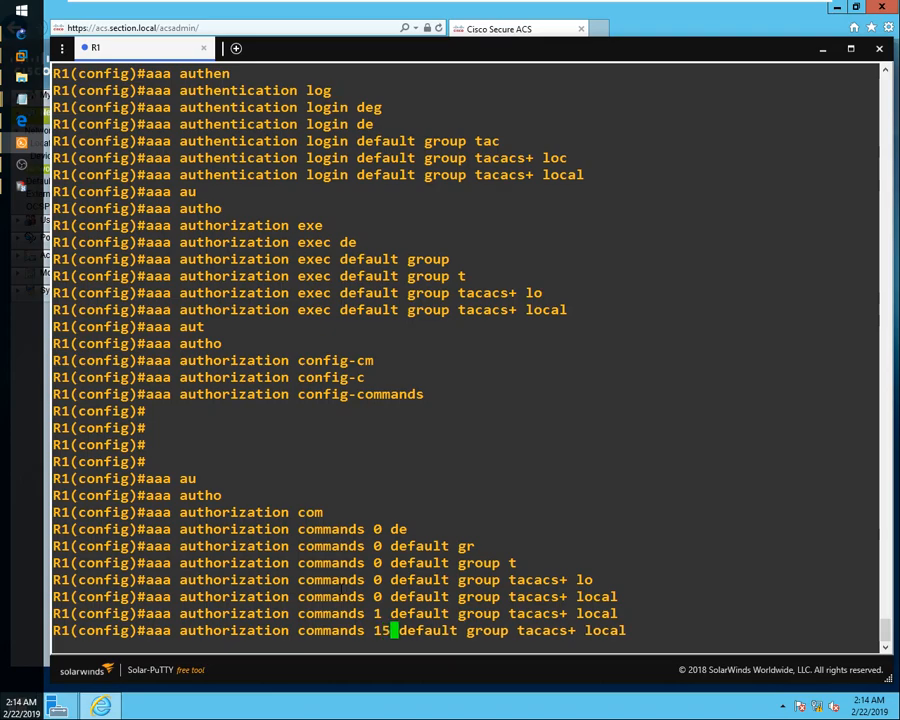
pyautogui.press('Return')
pyautogui.press('Return')
pyautogui.press('Return')
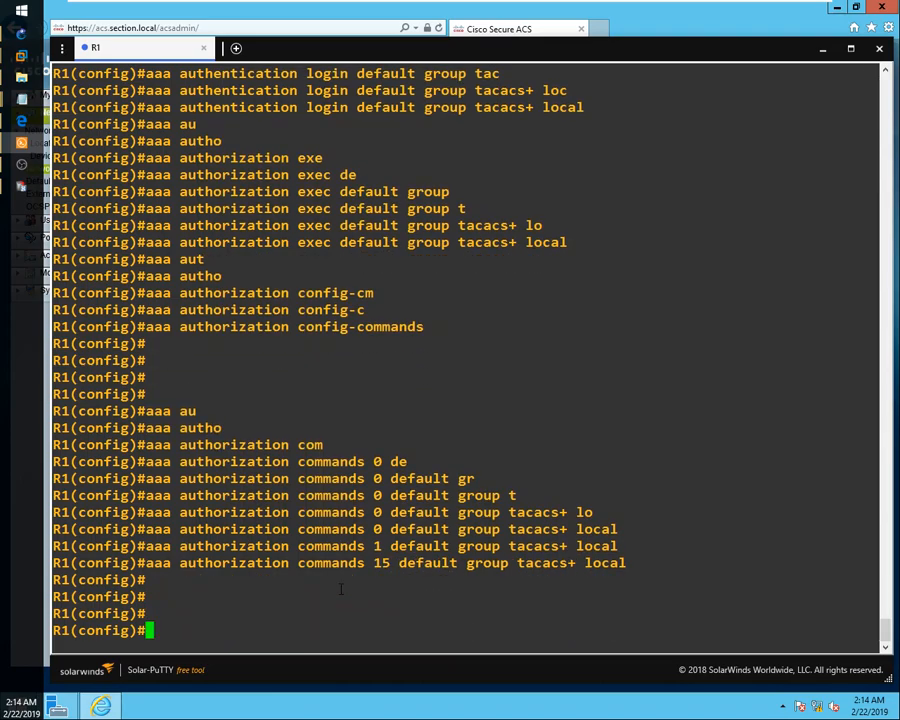
pyautogui.write('T')
pyautogui.press('BackSpace')
# Create a TACACS+ server entry named TACACS with 'tacacs server TACACS'.
pyautogui.write('taca')
pyautogui.press('Tab')
pyautogui.write('cs')
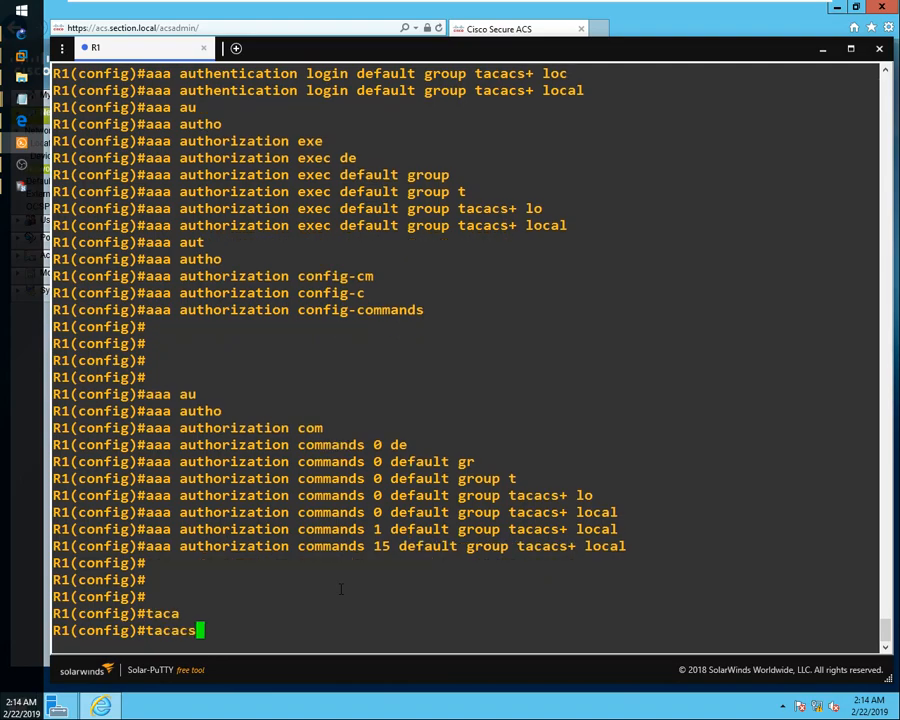
pyautogui.write(' ser')
pyautogui.press('Tab')
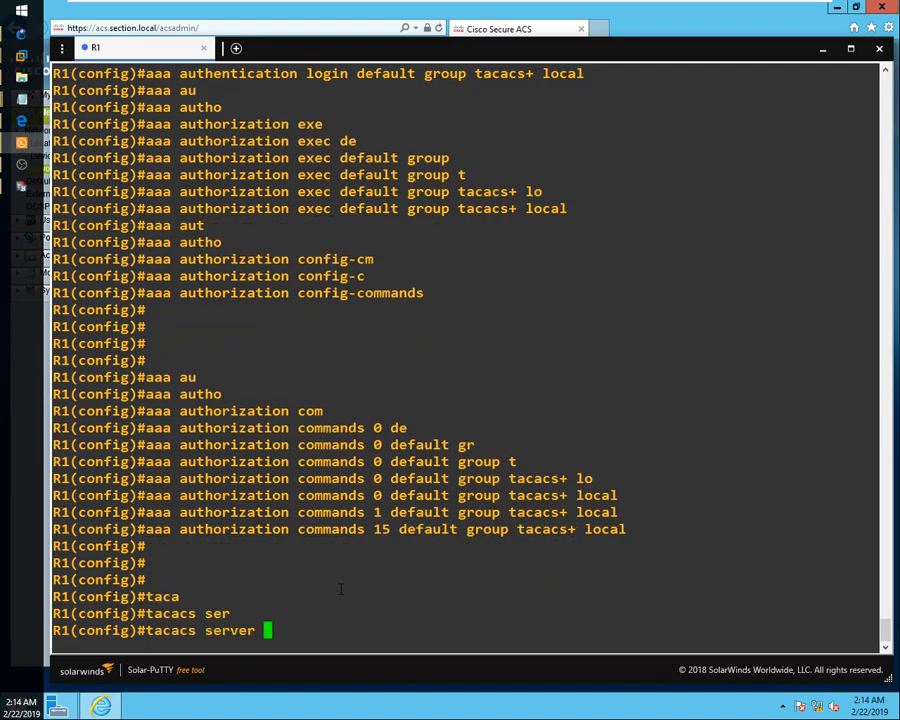
pyautogui.write('TACACS')
pyautogui.press('Return')
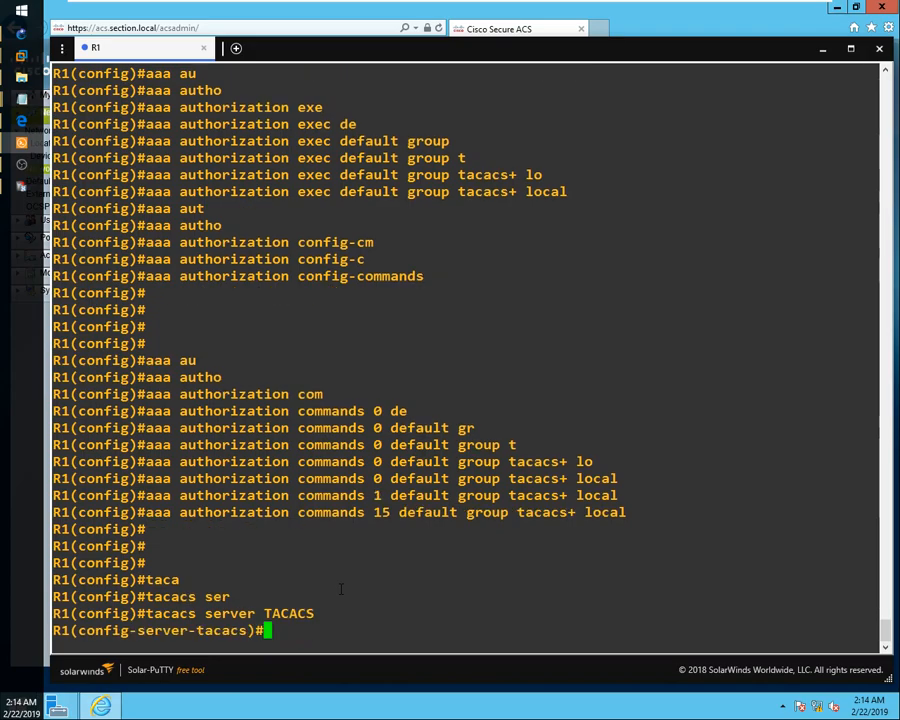
# Give the TACACS server address ipv4 192.168.0.4 and set its shared secret key.
pyautogui.write('add')
pyautogui.press('Tab')
pyautogui.write('ipv')
pyautogui.press('Tab')
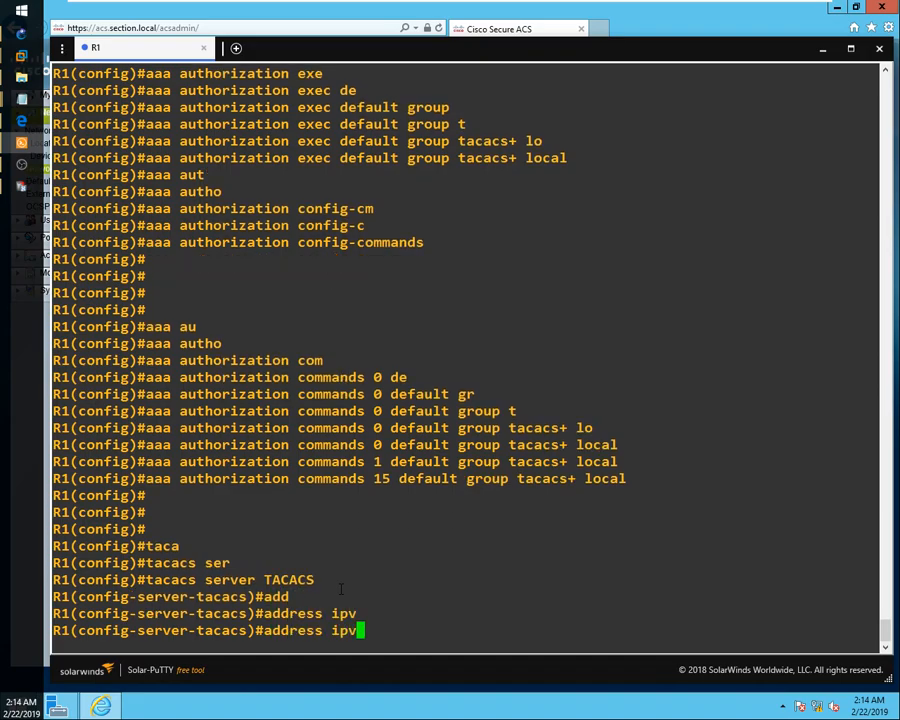
pyautogui.write('4 192.168.')
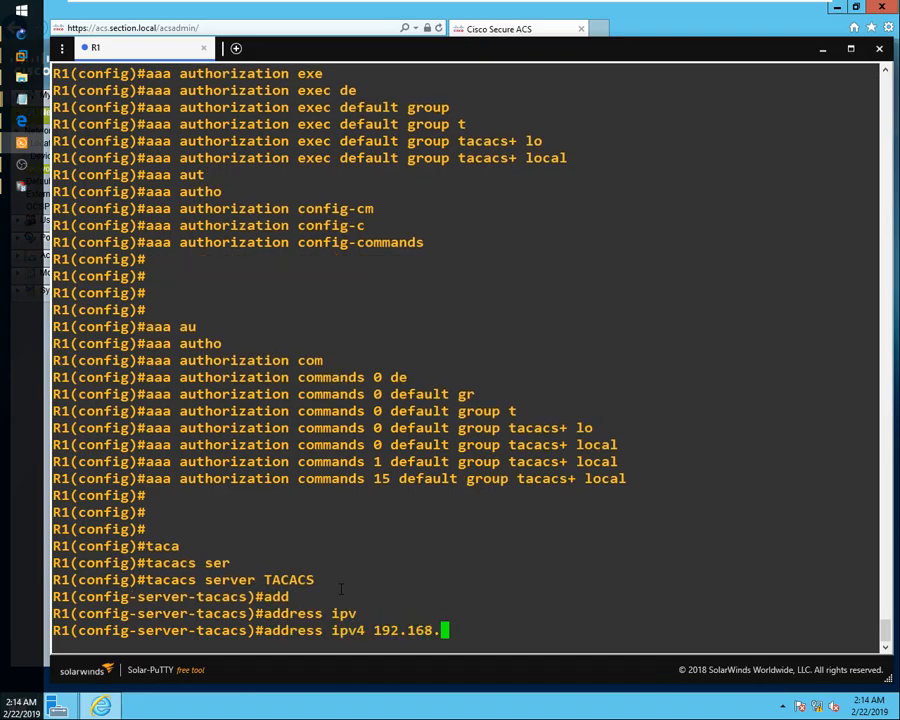
pyautogui.write('0.4')
pyautogui.press('Return')
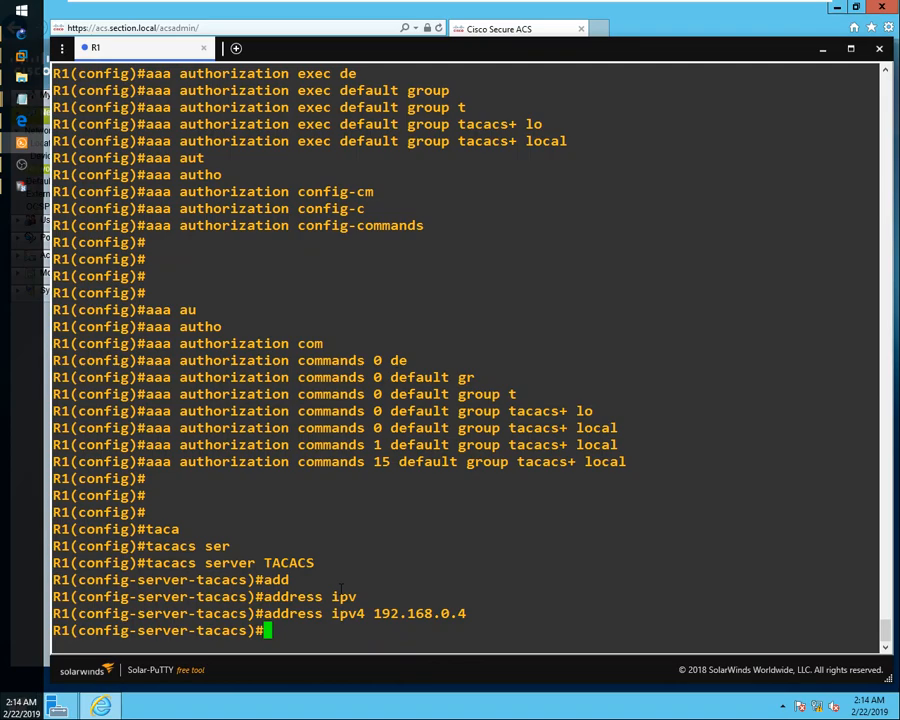
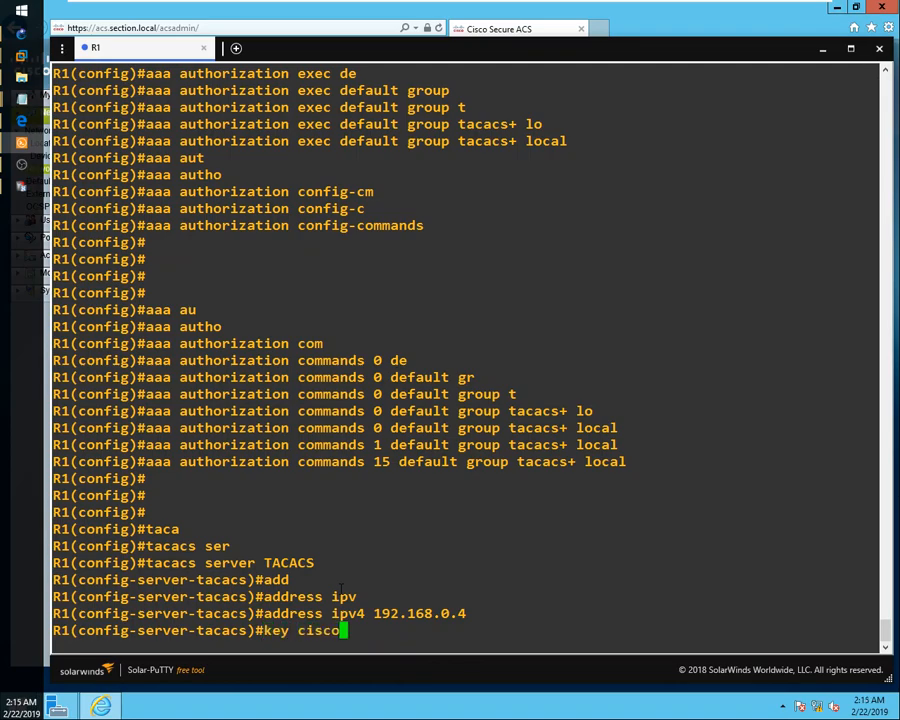
pyautogui.press('Return')
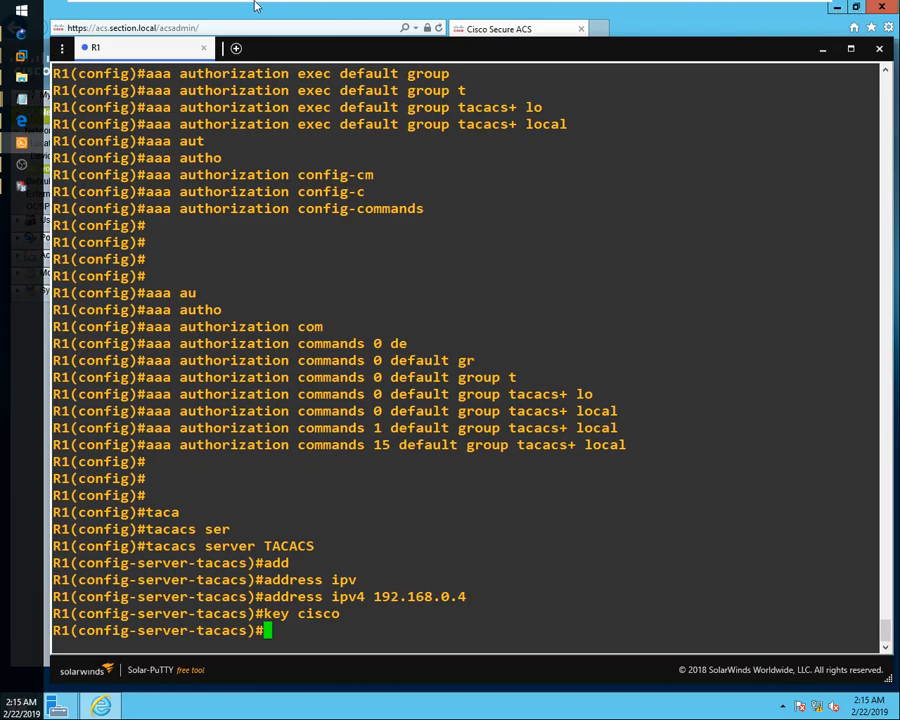
# Minimize Solar-PuTTY, launch PuTTY and set its terminal font to 18-point.
pyautogui.click(58, 707)
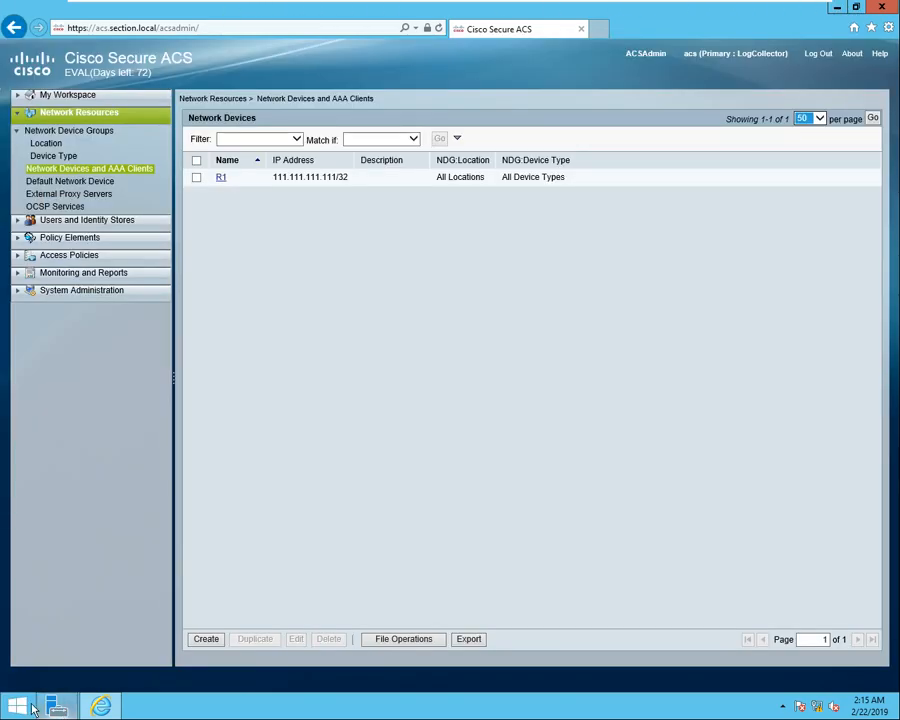
pyautogui.click(22, 707)
pyautogui.click(446, 372)
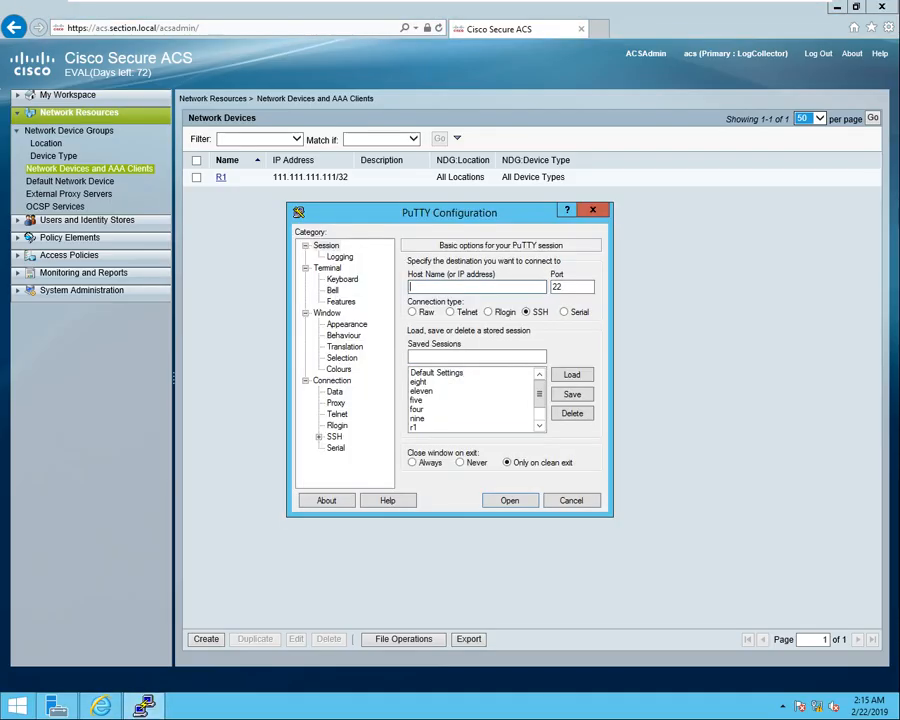
pyautogui.click(346, 325)
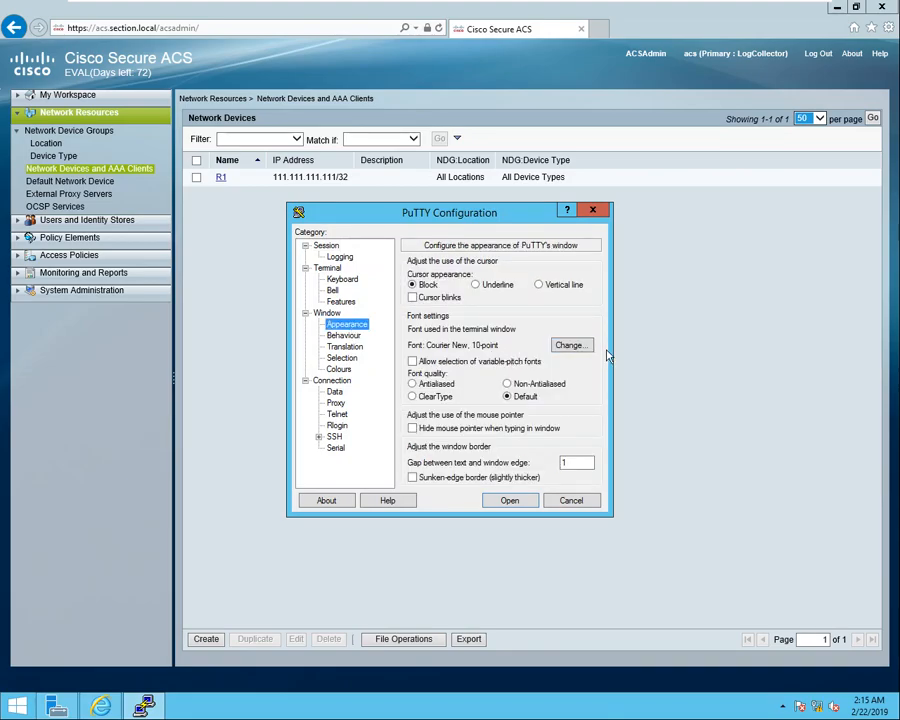
pyautogui.click(570, 347)
pyautogui.click(566, 413)
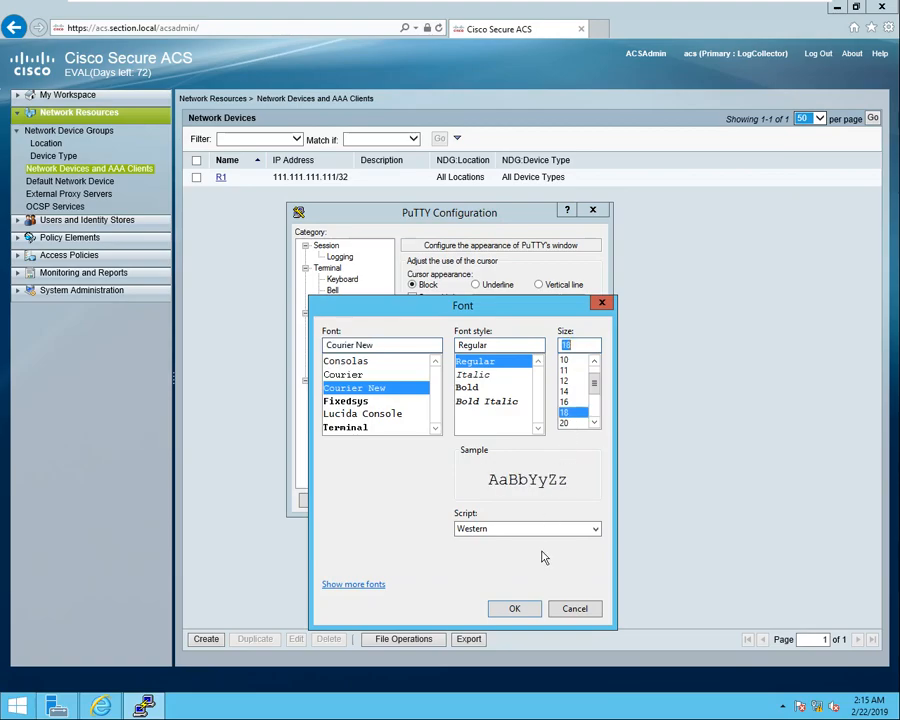
pyautogui.click(516, 609)
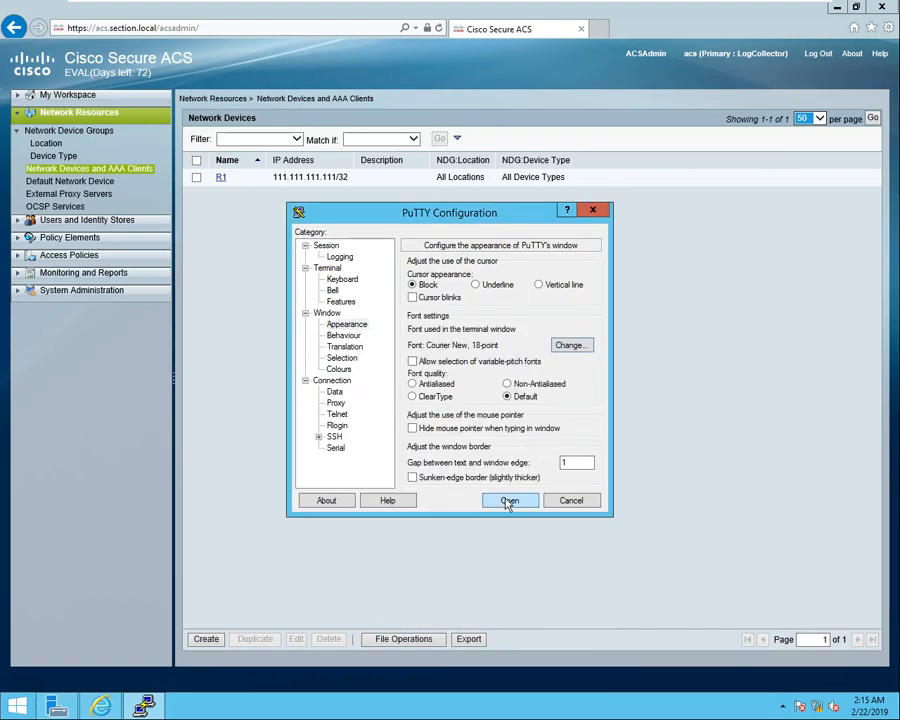
# Start an SSH connection to host 111.111.111.111.
pyautogui.click(326, 246)
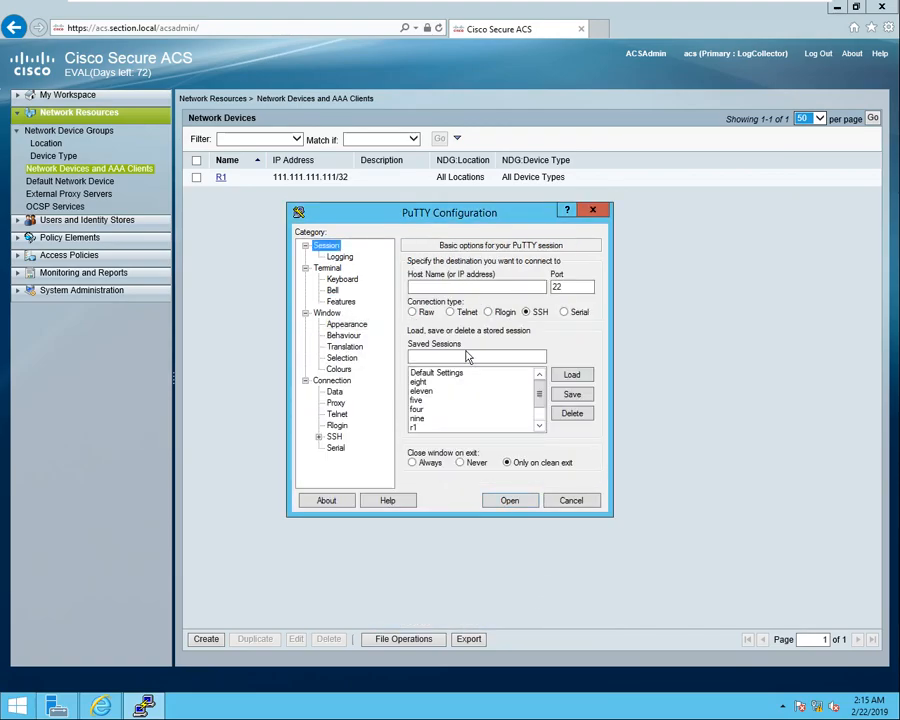
pyautogui.click(467, 287)
pyautogui.write('1')
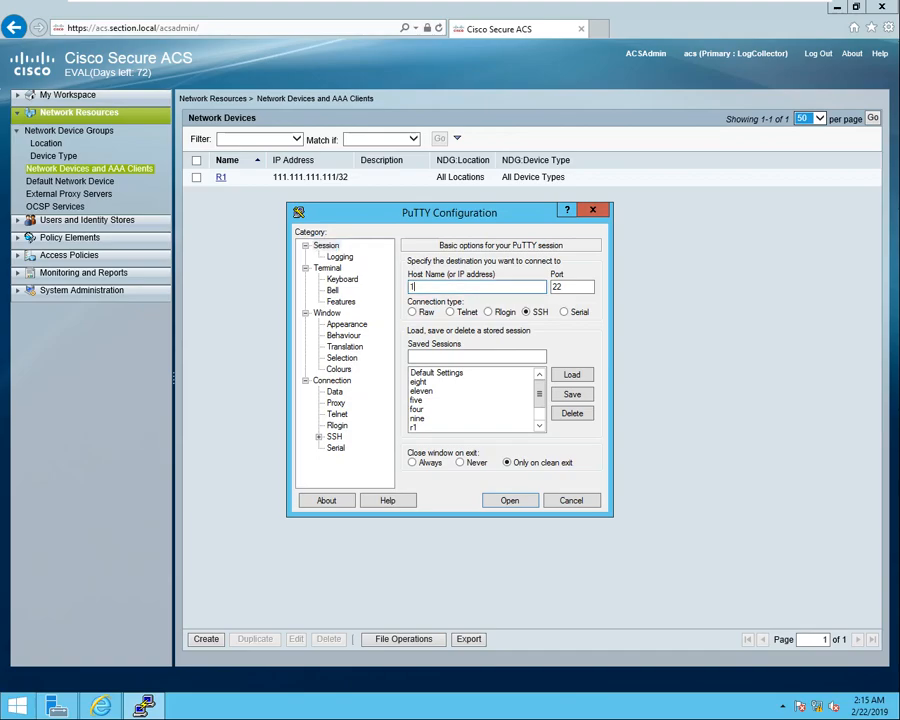
pyautogui.write('11.111.111.111')
pyautogui.press('Return')
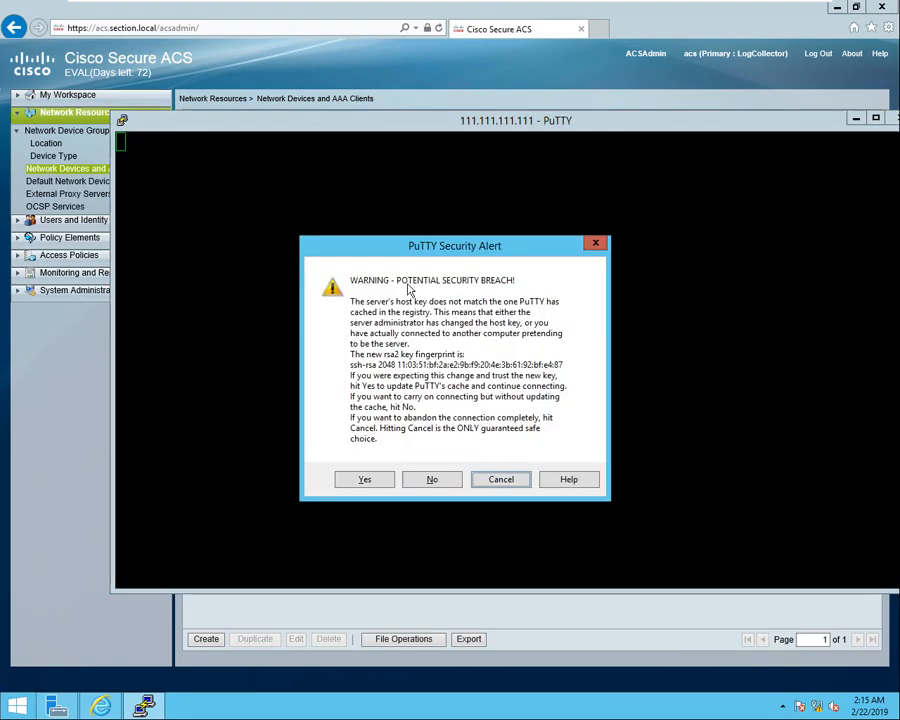
# Accept the router's new host key and log in to R1 as the first user.
pyautogui.click(369, 481)
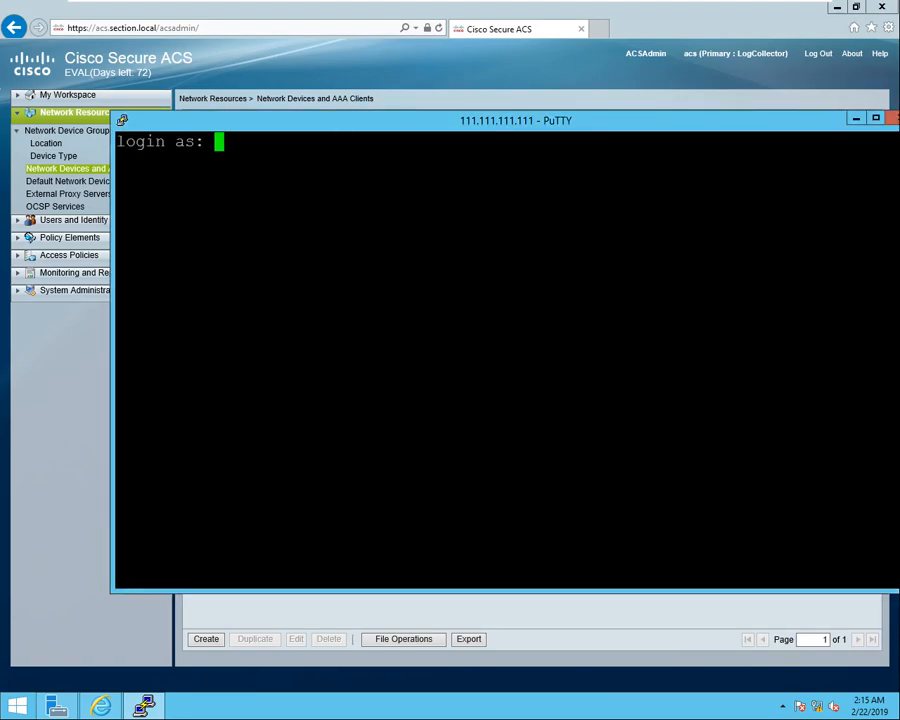
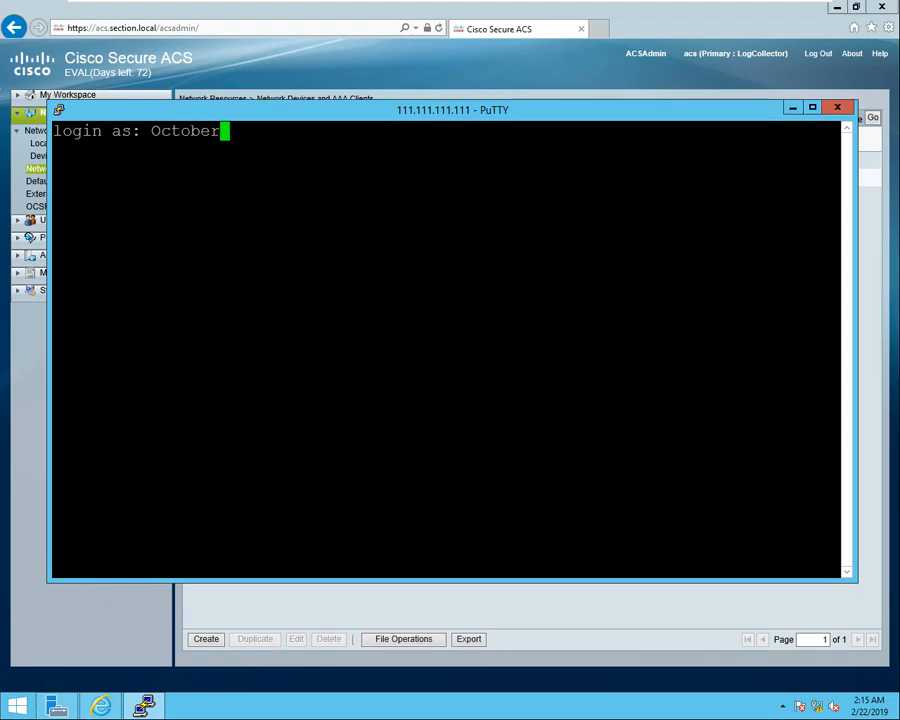
pyautogui.press('Return')
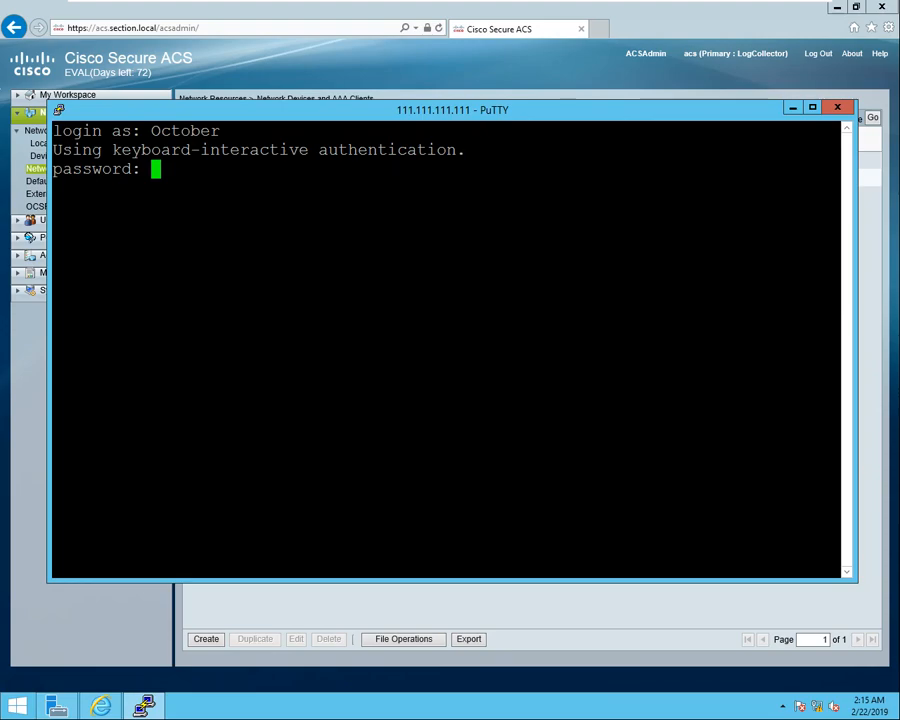
pyautogui.press('Return')
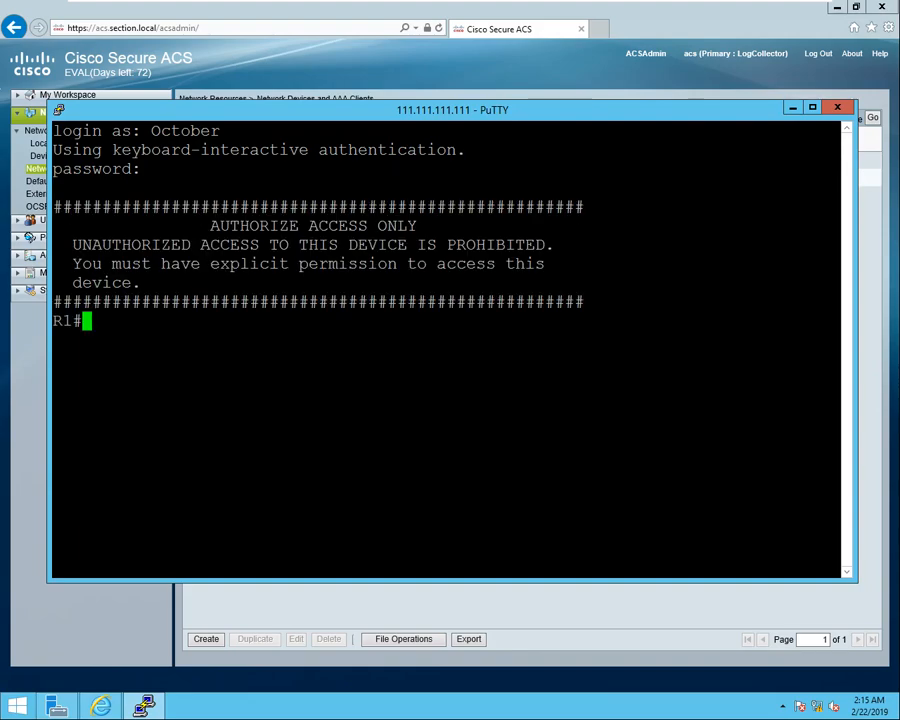
# Enter configure terminal and then interface FastEthernet0/0 configuration.
pyautogui.write('conf')
pyautogui.press('Tab')
pyautogui.write('t')
pyautogui.press('Tab')
pyautogui.press('Return')
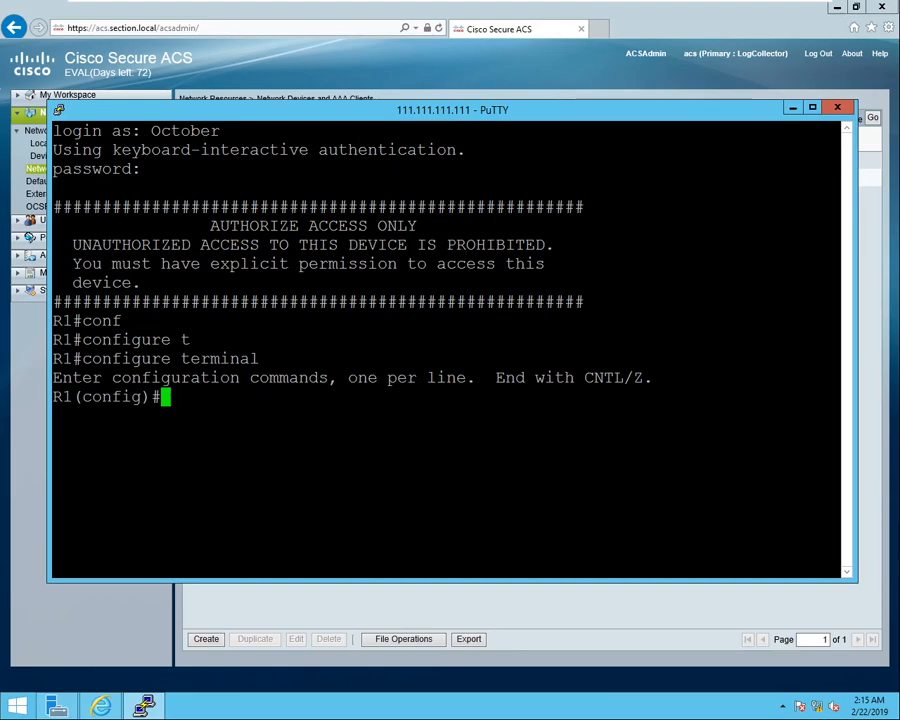
pyautogui.write('int')
pyautogui.press('Tab')
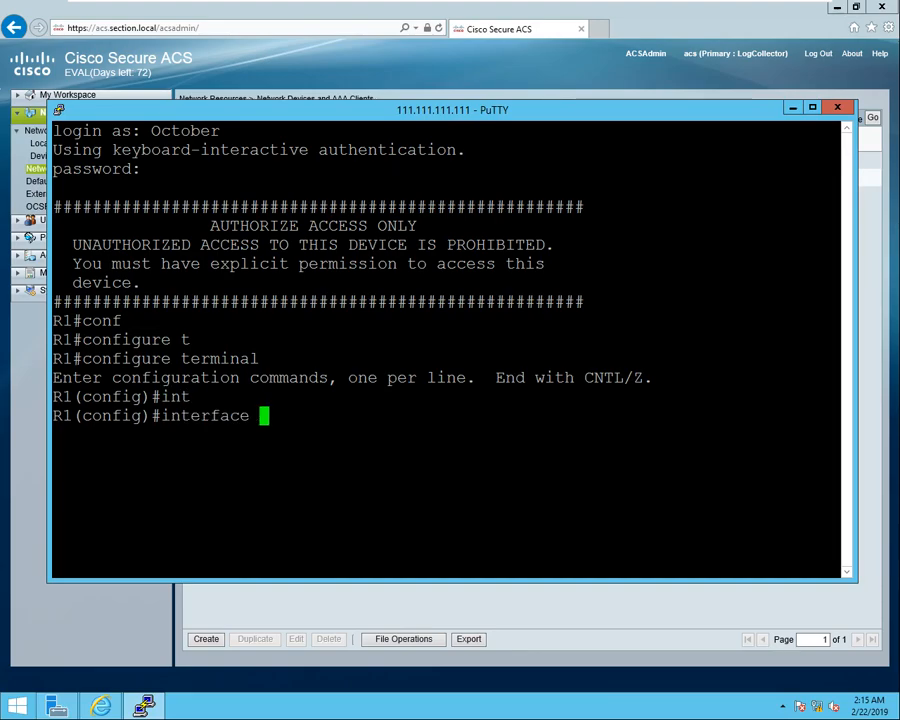
pyautogui.write('fas')
pyautogui.press('Tab')
pyautogui.write('0/0')
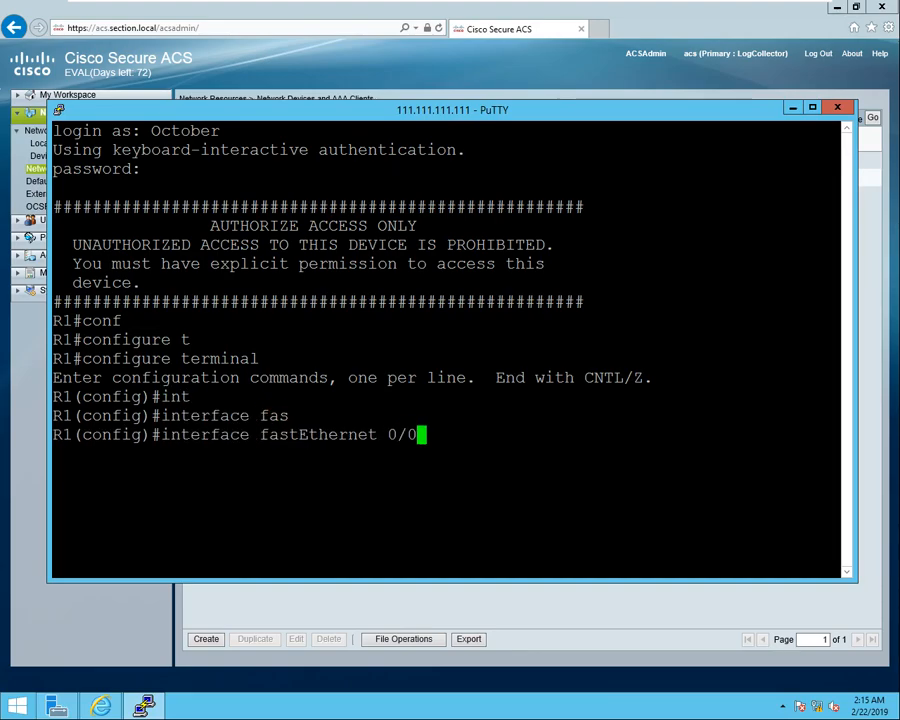
pyautogui.press('Return')
# Enter router ospf 1, then exit twice back to the R1# prompt.
pyautogui.write('rou')
pyautogui.press('Tab')
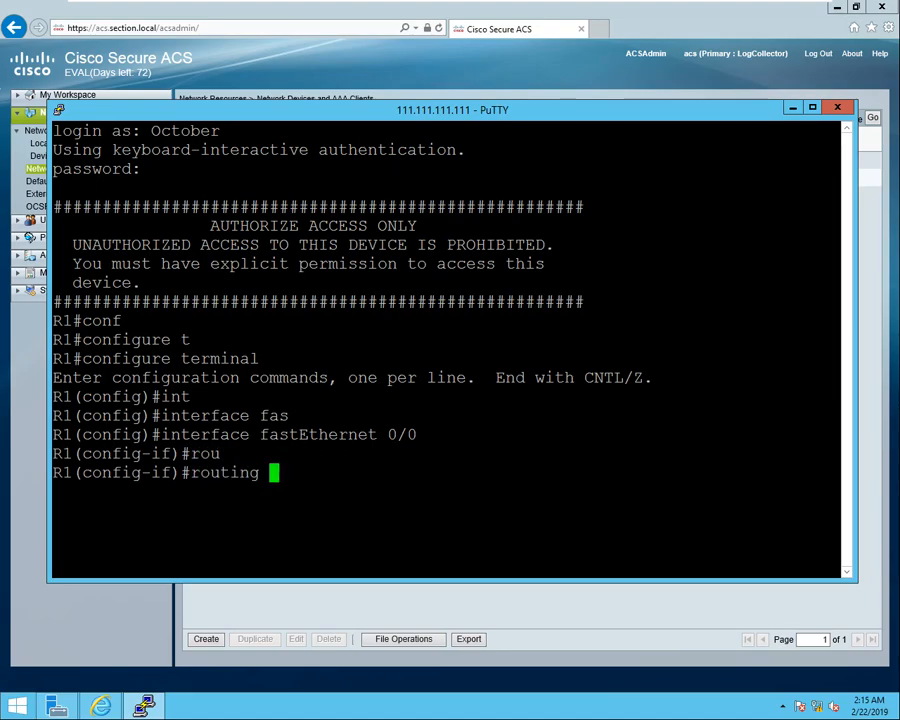
pyautogui.press('BackSpace')
pyautogui.press('BackSpace')
pyautogui.press('BackSpace')
pyautogui.press('BackSpace')
pyautogui.write('er')
pyautogui.press('Tab')
pyautogui.write('o')
pyautogui.press('BackSpace')
pyautogui.write('os')
pyautogui.press('Tab')
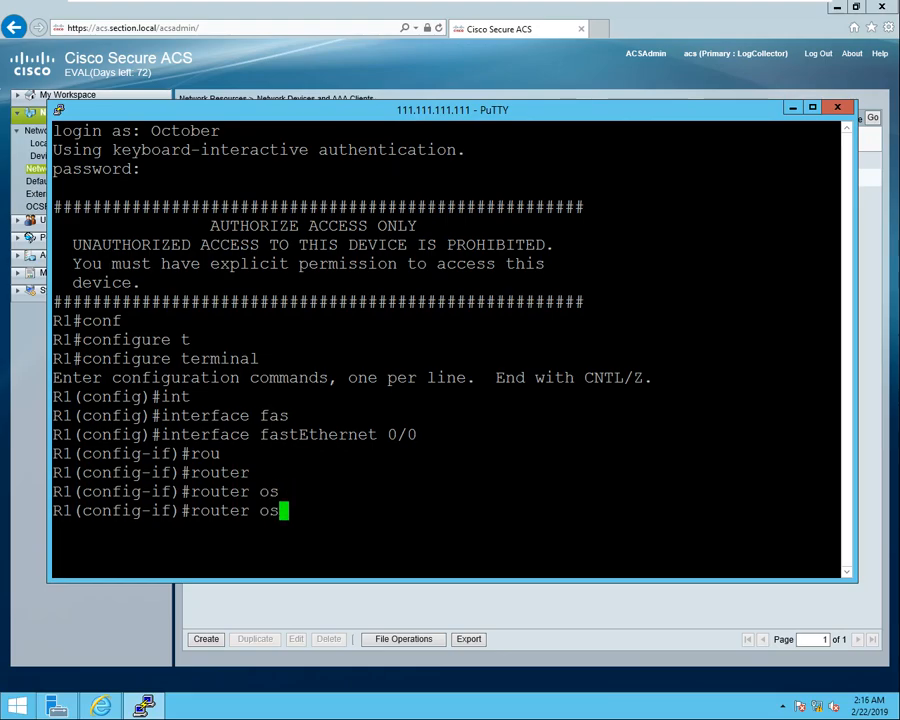
pyautogui.write('pf 1')
pyautogui.press('Return')
pyautogui.write('er)#e')
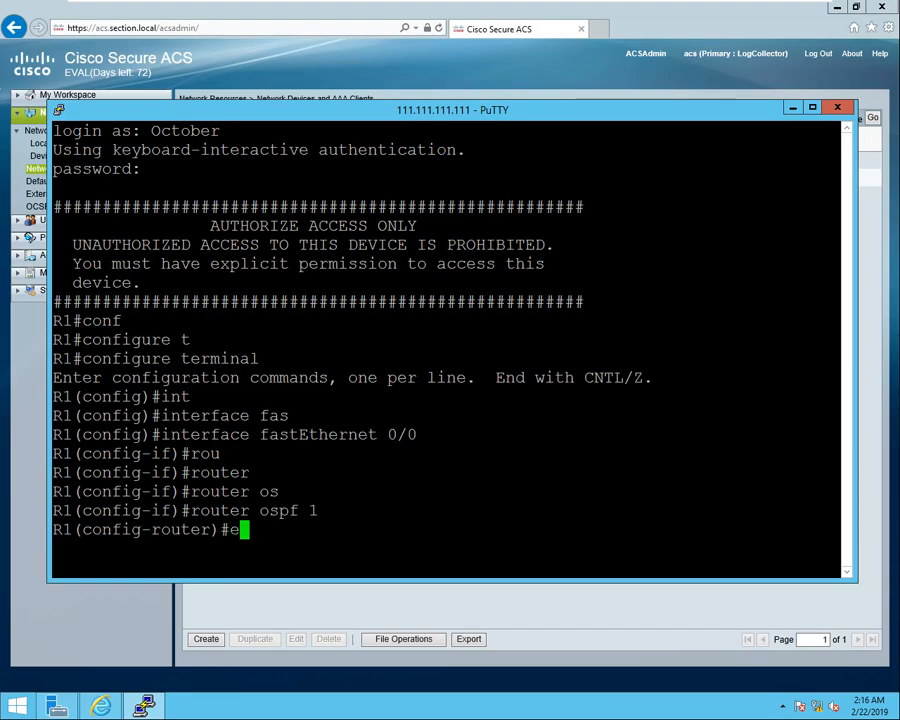
pyautogui.write('xit')
pyautogui.press('Return')
pyautogui.press('Return')
pyautogui.press('Return')
pyautogui.press('Return')
pyautogui.press('Return')
pyautogui.press('Return')
pyautogui.press('Return')
pyautogui.write('ex')
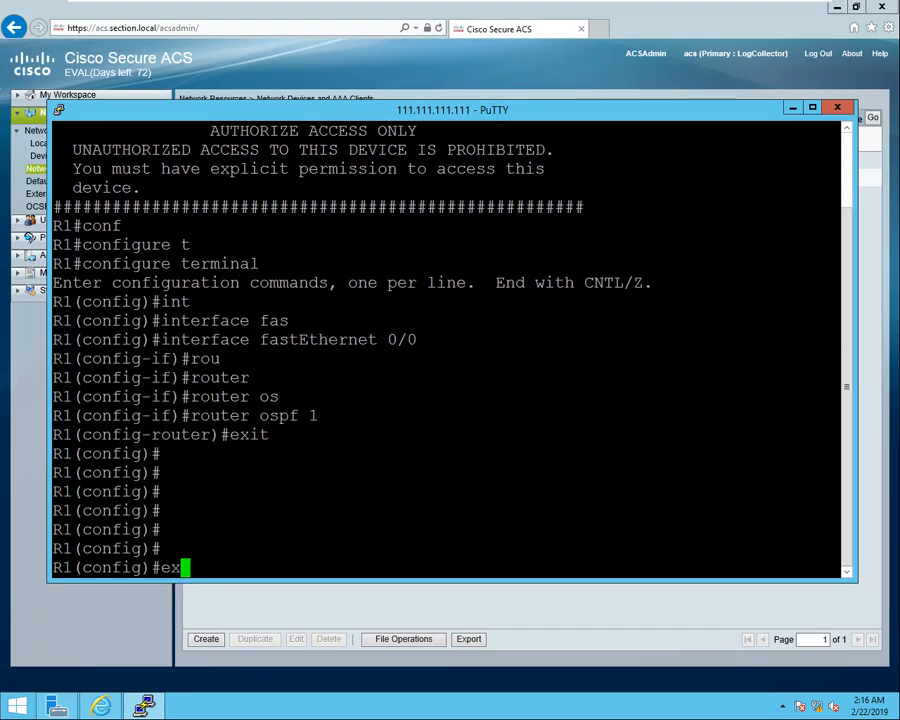
pyautogui.write('it')
pyautogui.press('Return')
pyautogui.press('Return')
pyautogui.press('Return')
pyautogui.press('Return')
pyautogui.press('Return')
pyautogui.press('Return')
# End the first user's session, relaunch PuTTY and set an 18-point terminal font.
pyautogui.write('ex')
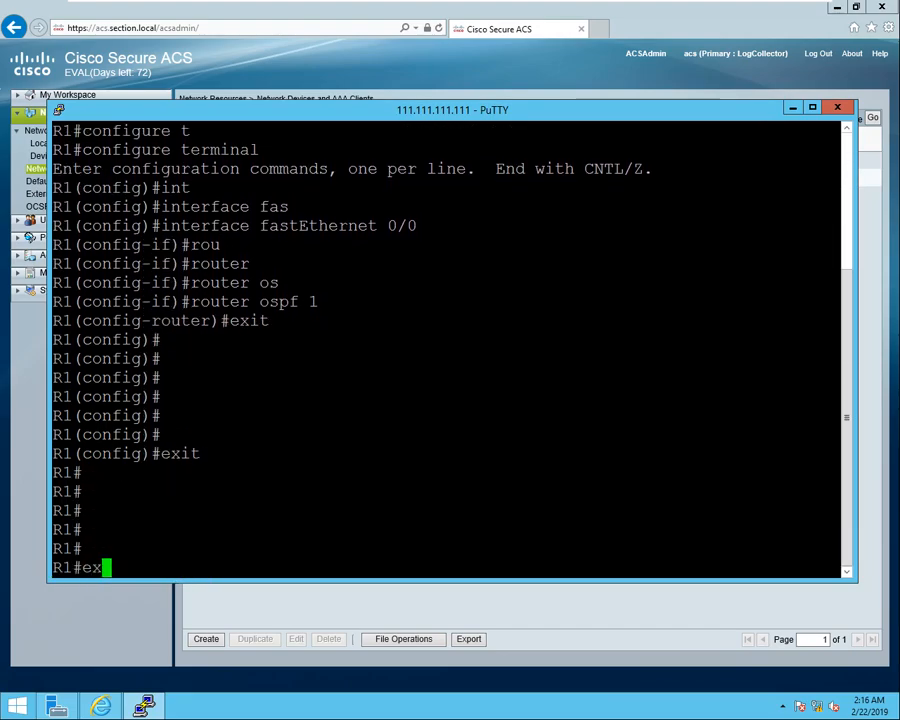
pyautogui.write('it')
pyautogui.press('Return')
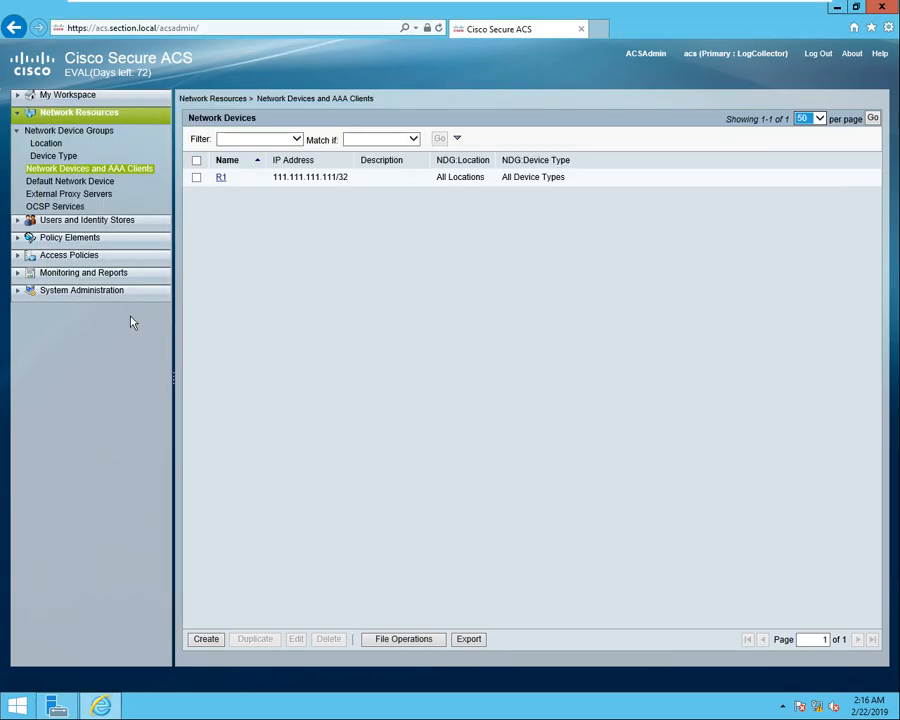
pyautogui.press('super')
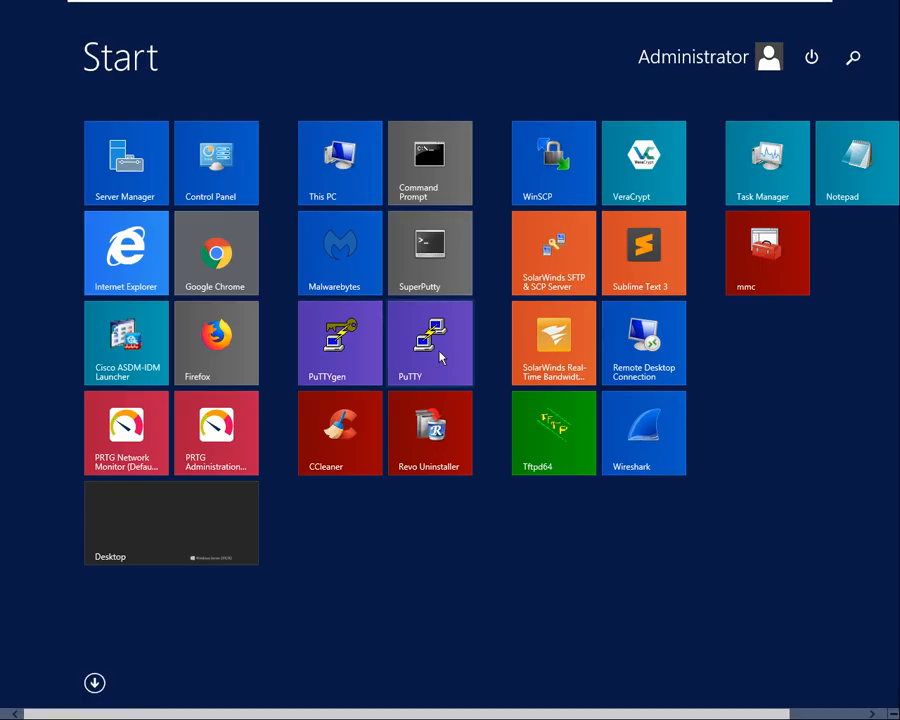
pyautogui.click(440, 357)
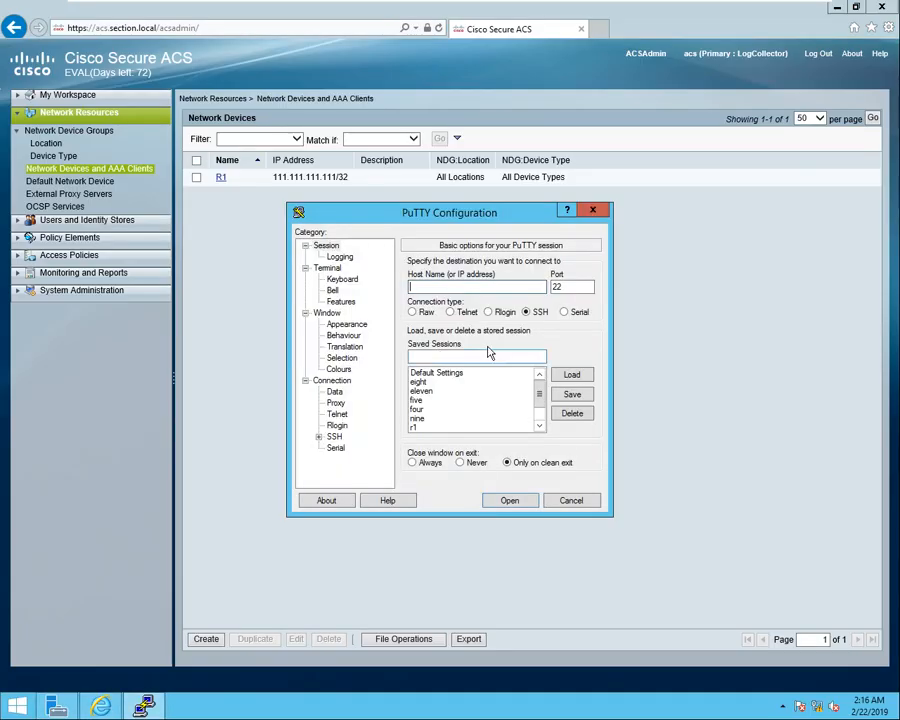
pyautogui.click(347, 324)
pyautogui.click(569, 344)
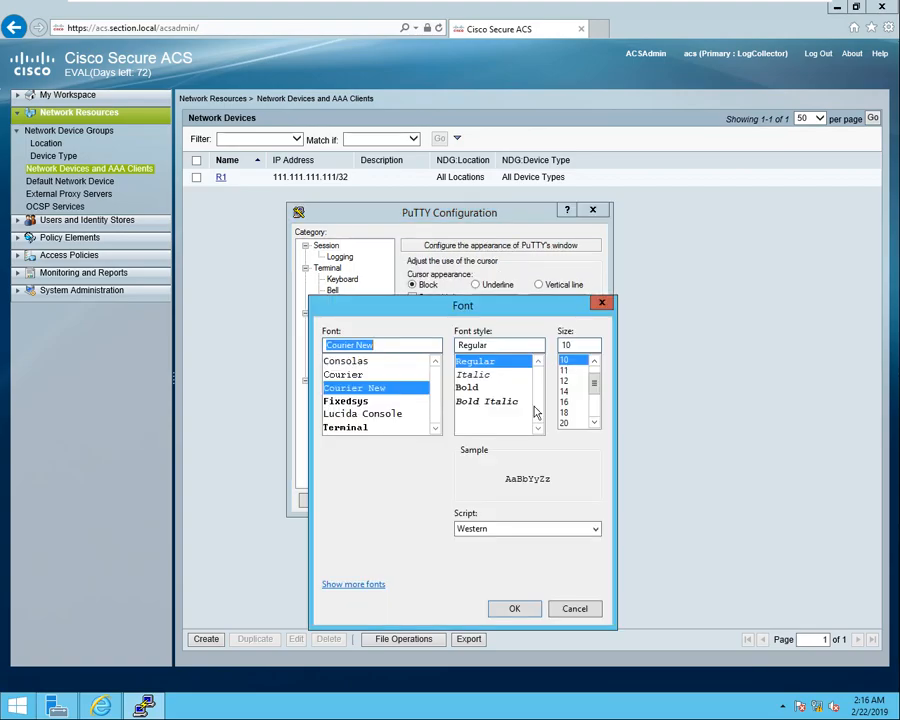
pyautogui.click(564, 412)
pyautogui.click(514, 609)
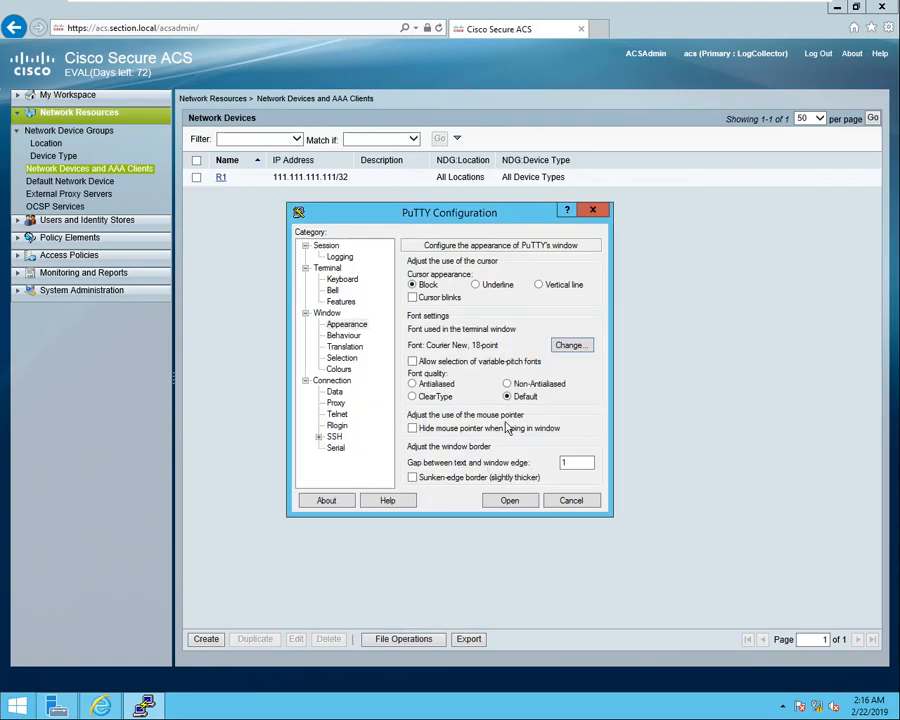
# Connect by SSH to host 111.111.111.111 again.
pyautogui.click(328, 246)
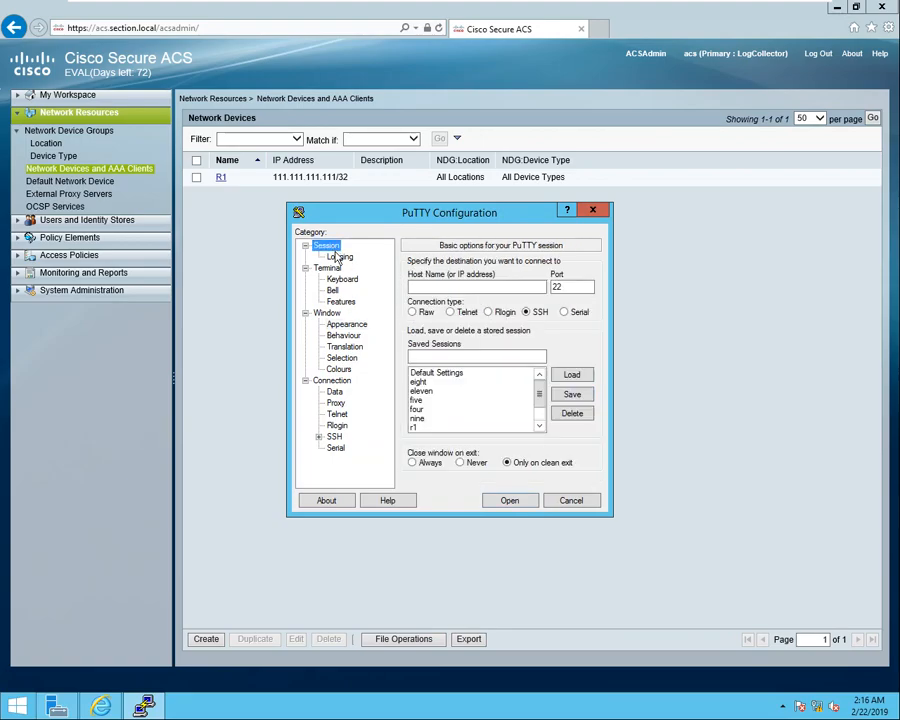
pyautogui.click(430, 287)
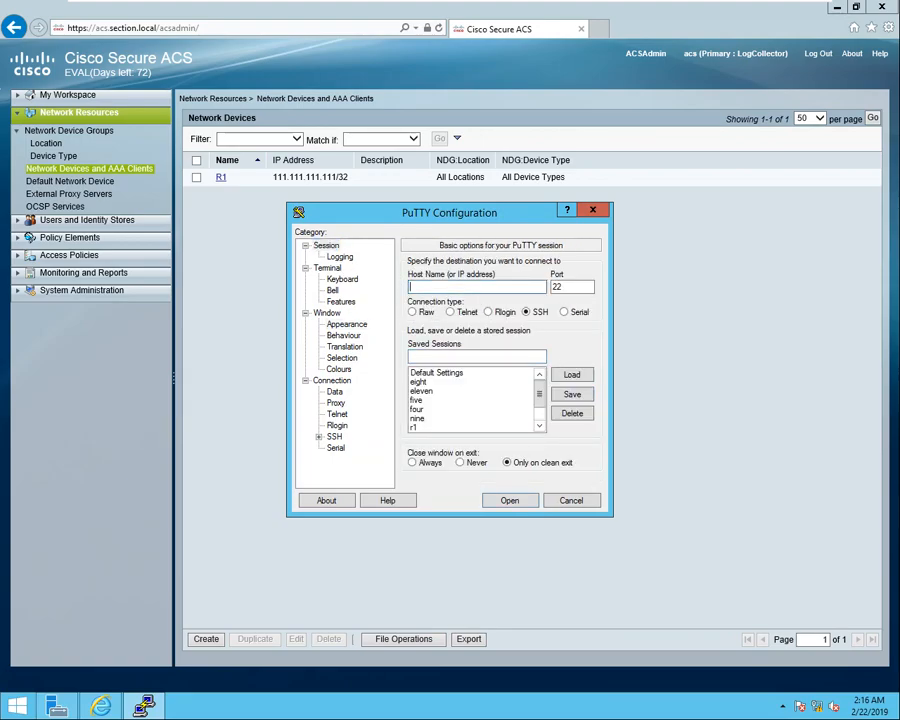
pyautogui.write('111.111.111.111')
pyautogui.press('Return')
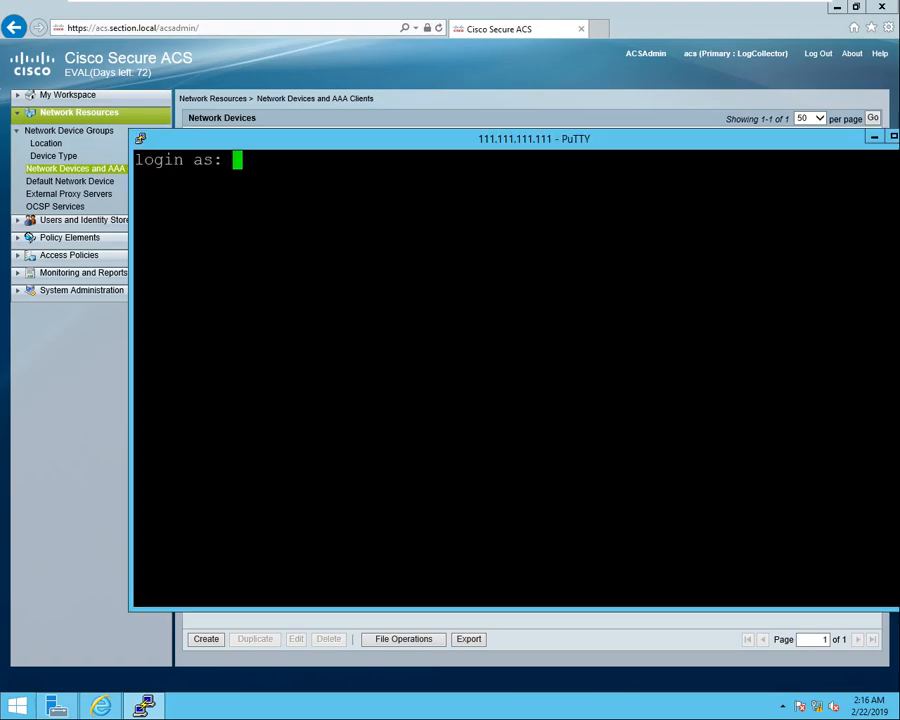
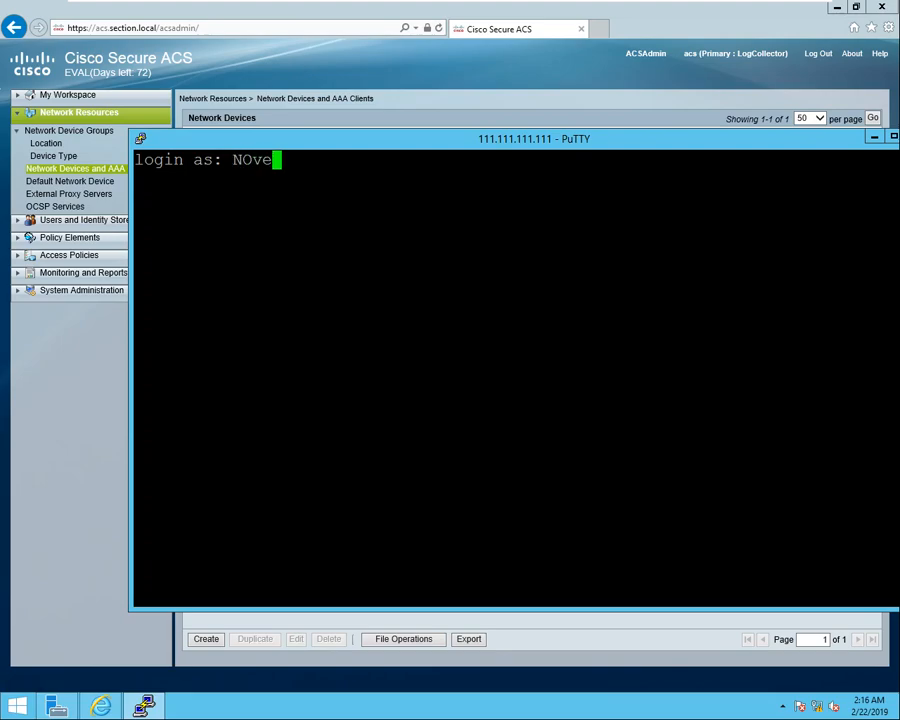
# Log in to R1 with the second user's name and password.
pyautogui.press('Return')
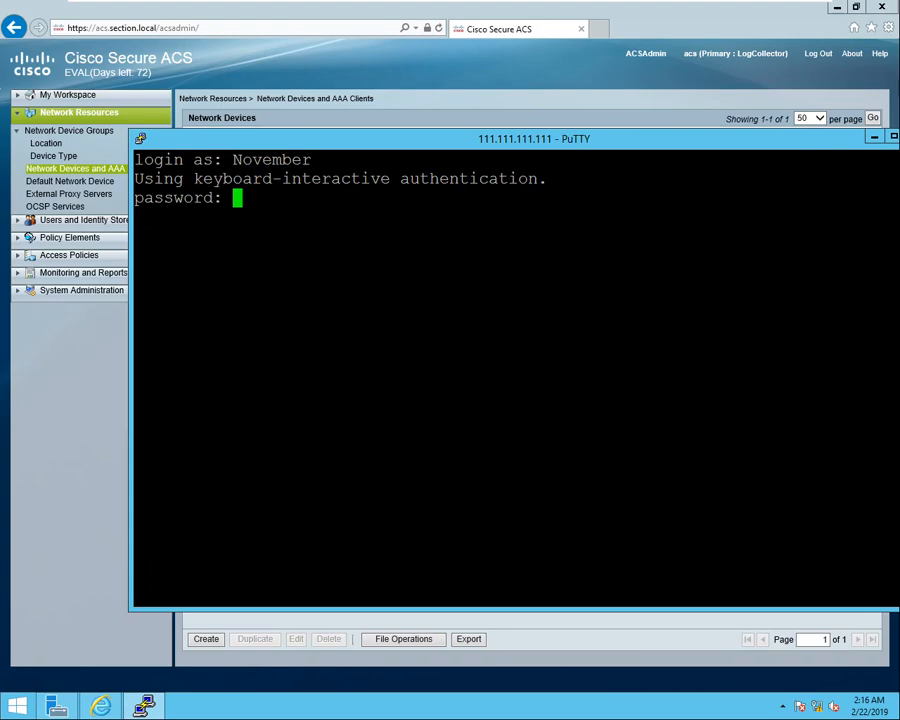
pyautogui.press('Return')
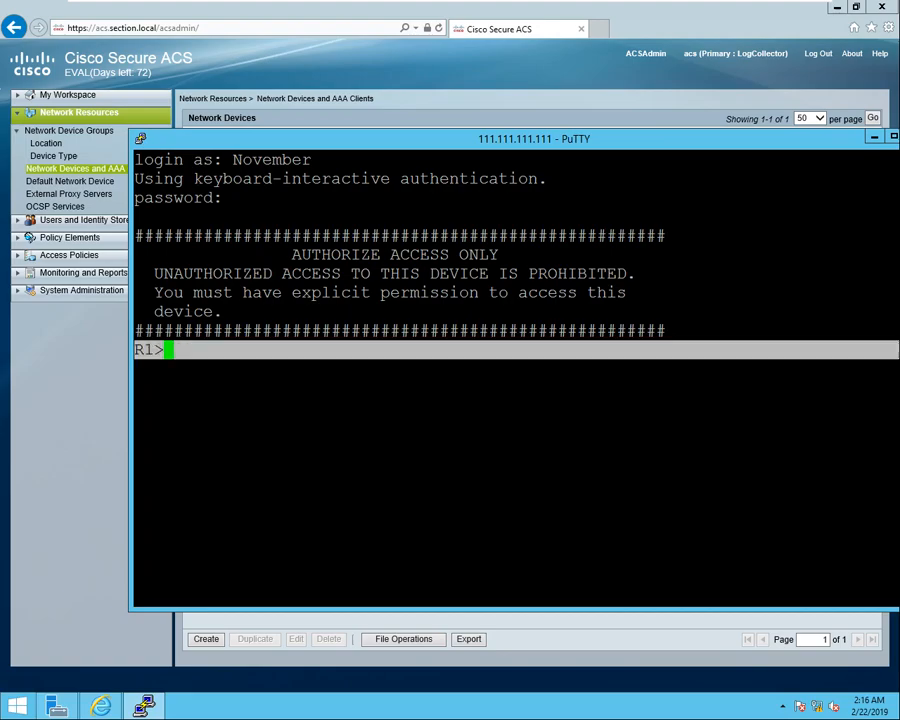
pyautogui.press('Return')
pyautogui.press('Return')
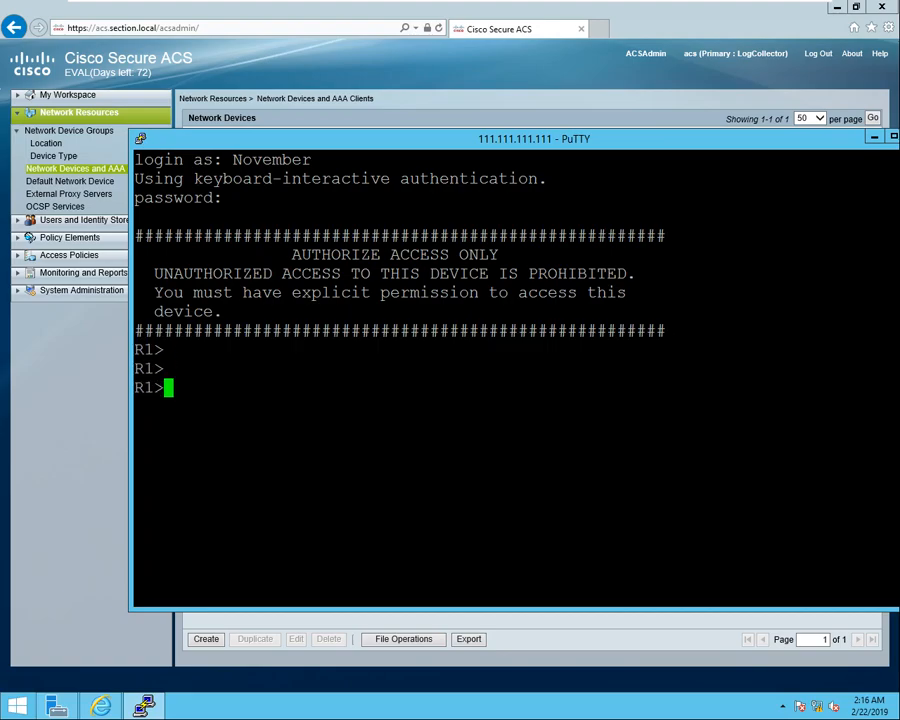
# Try enable, logout and help, each rejected with Command authorization failed.
pyautogui.write('en')
pyautogui.press('Tab')
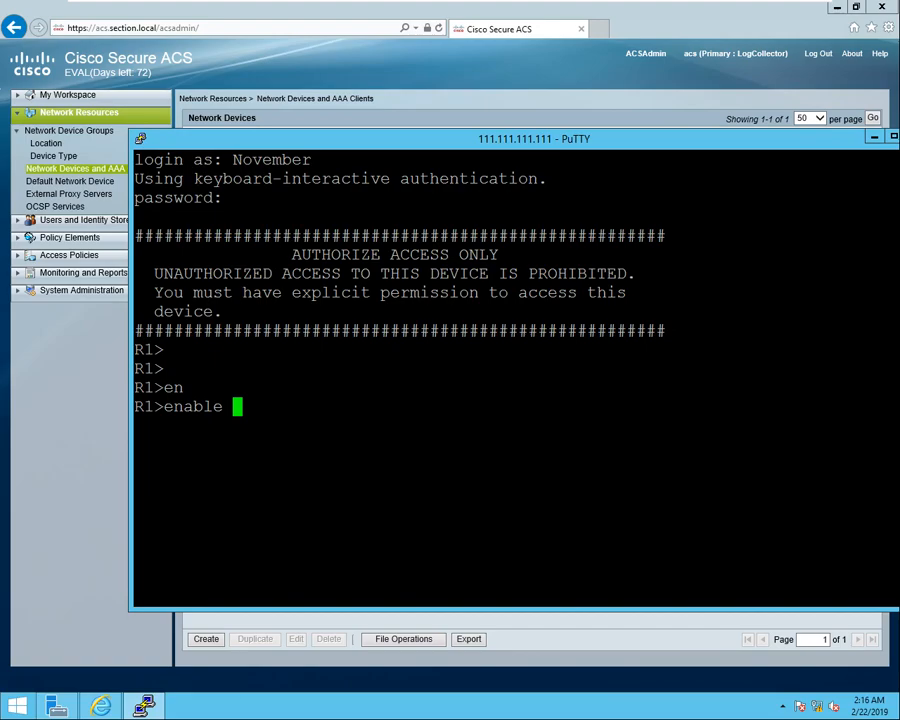
pyautogui.press('Return')
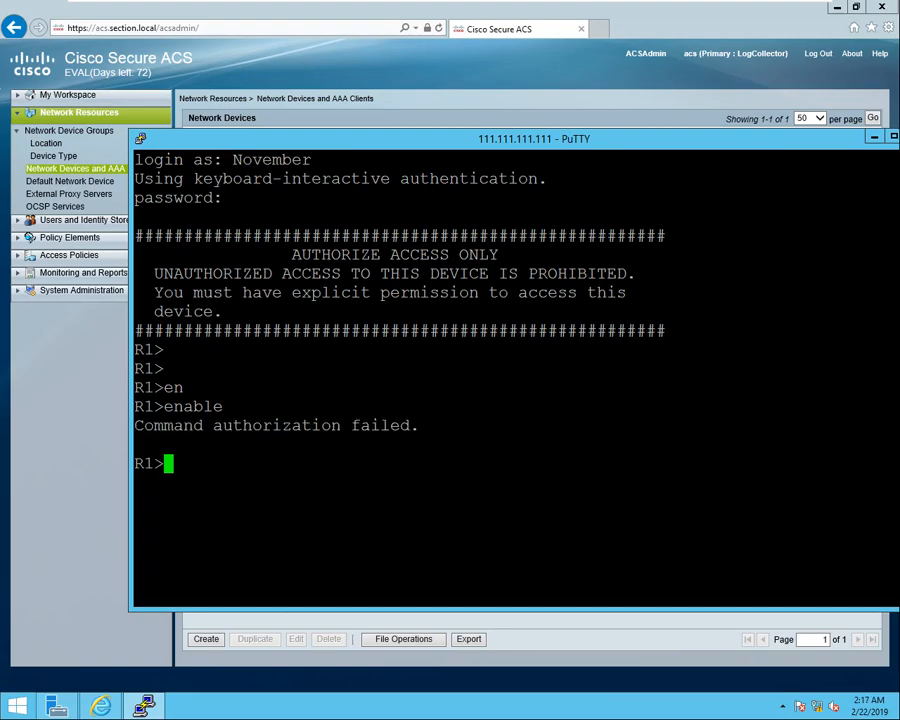
pyautogui.write('logout')
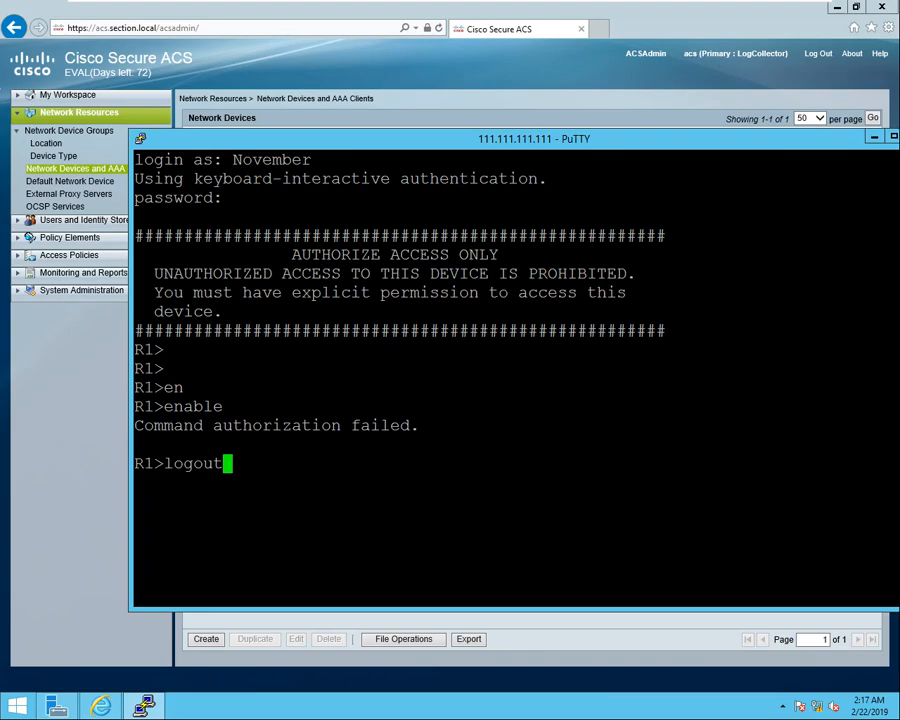
pyautogui.press('Return')
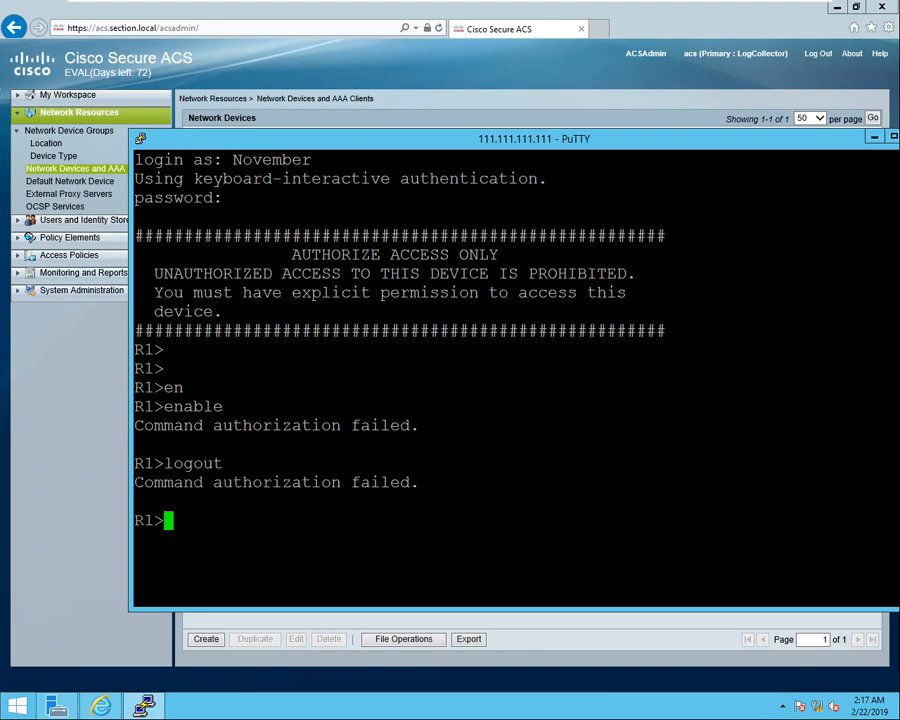
pyautogui.write('help')
pyautogui.press('Return')
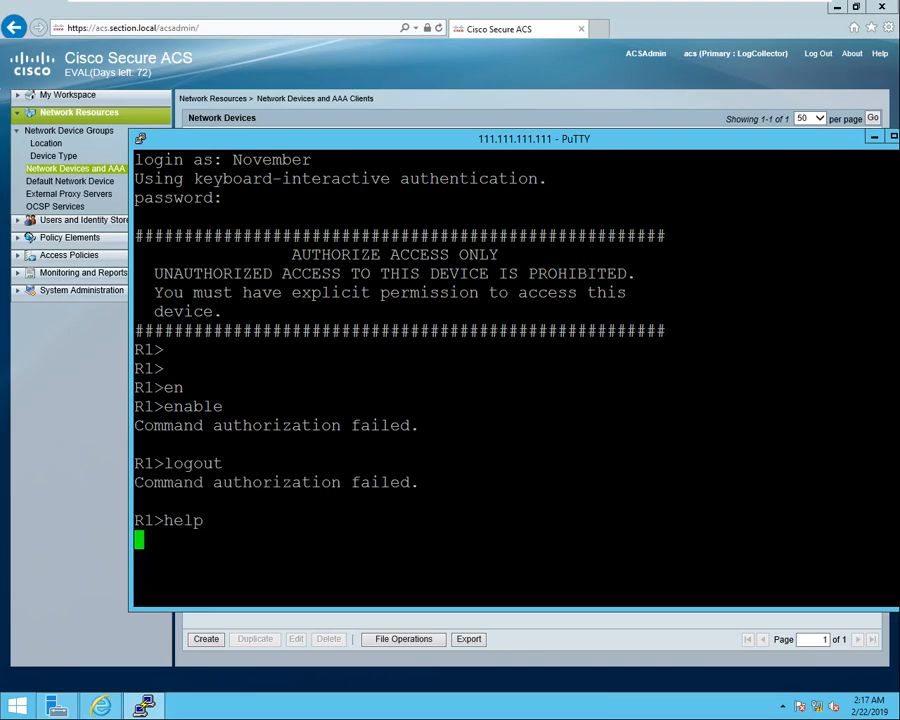
pyautogui.press('Return')
pyautogui.press('Return')
pyautogui.press('Return')
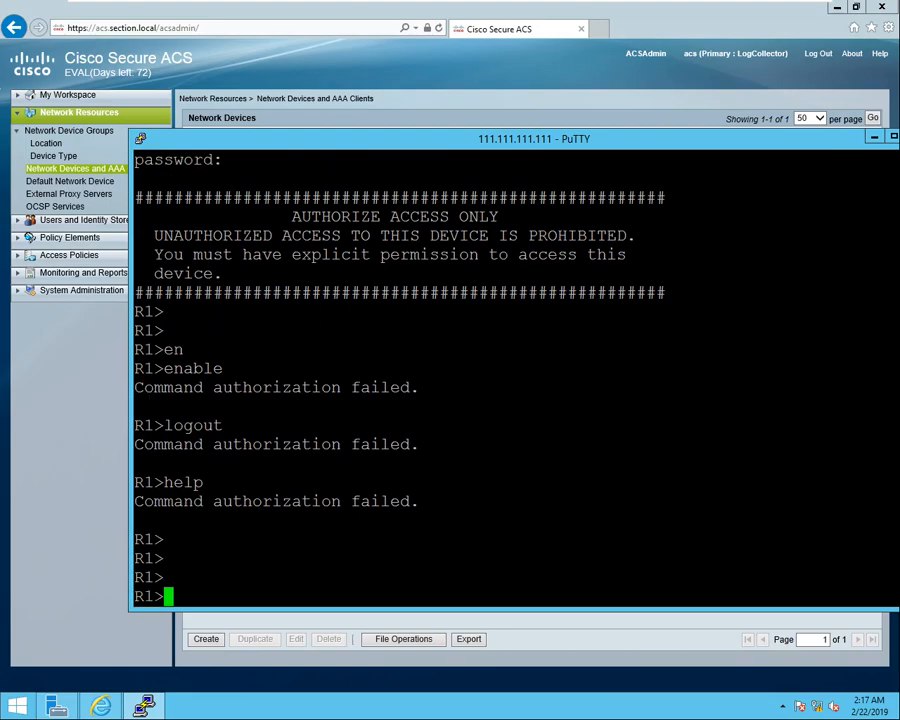
pyautogui.write('show')
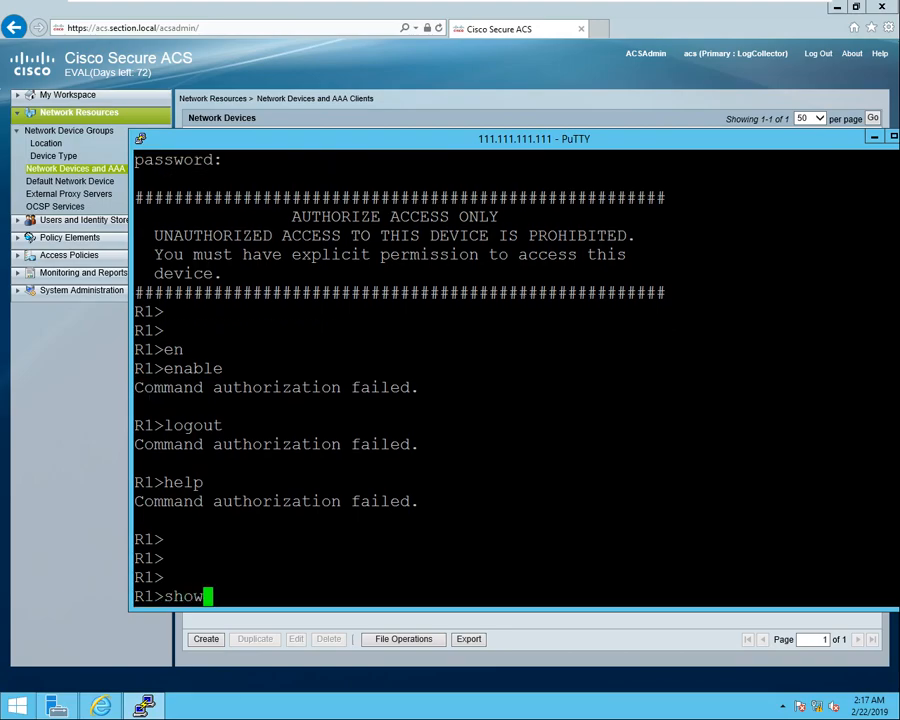
# With the terminal maximized, run show ip interface brief as the limited user on R1.
pyautogui.press('super+Up')
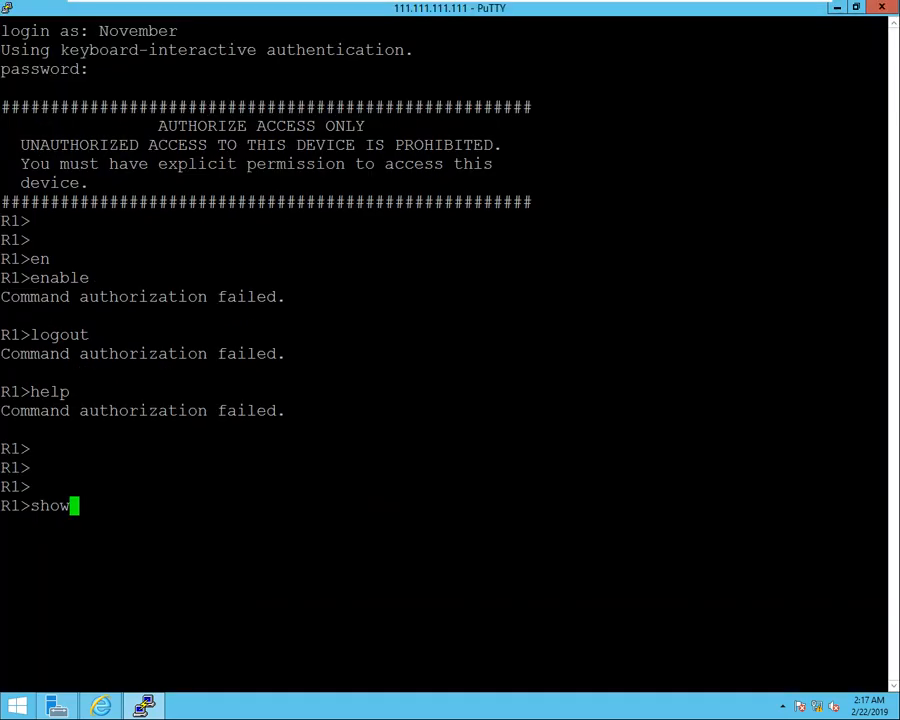
pyautogui.write('ip inter')
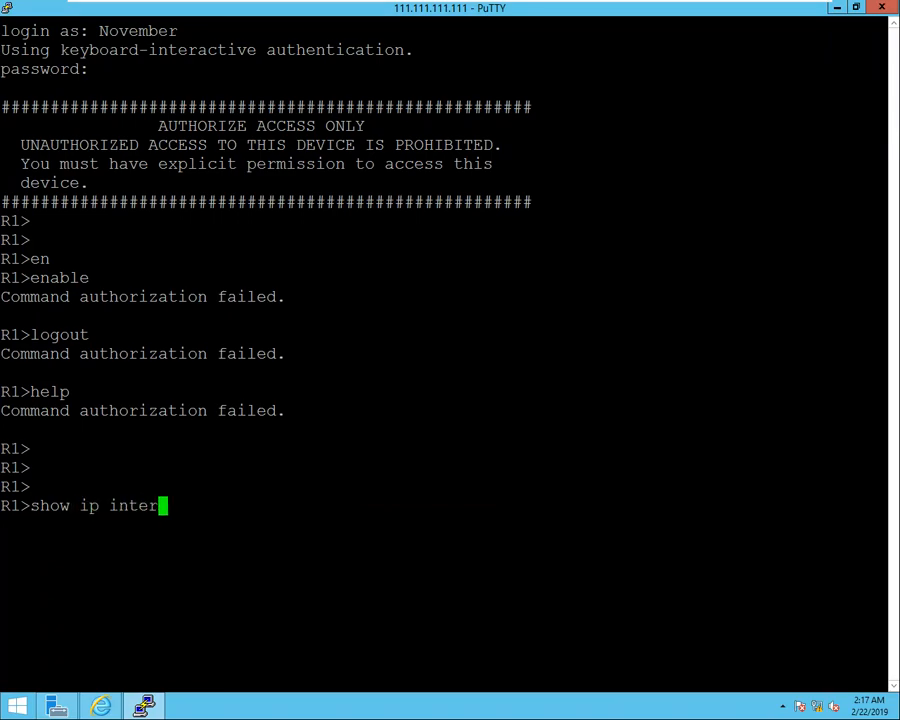
pyautogui.write('face')
pyautogui.press('Tab')
pyautogui.write('br')
pyautogui.press('Tab')
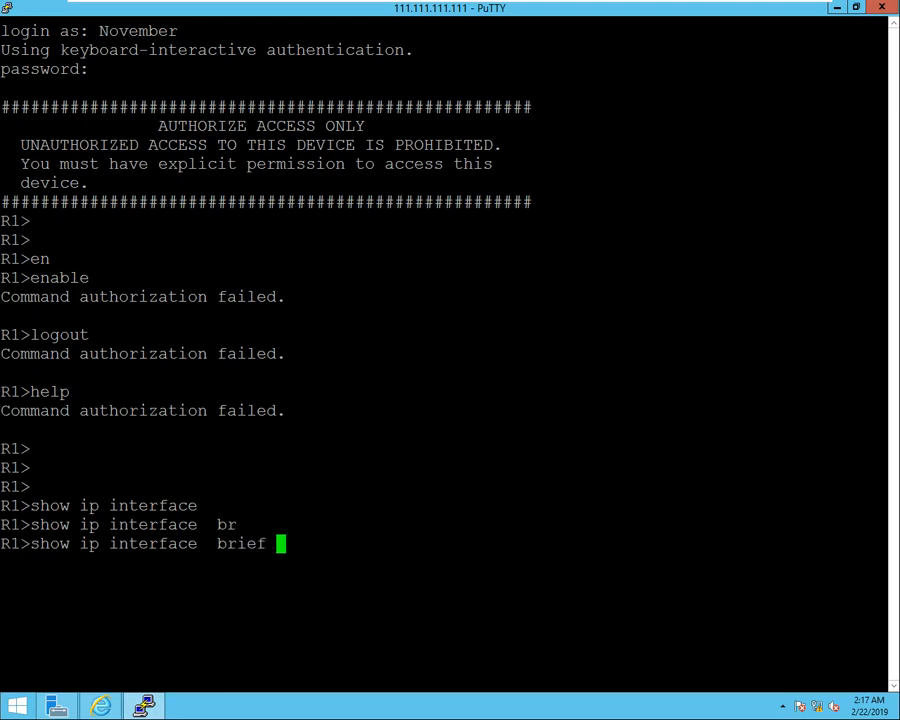
pyautogui.press('Return')
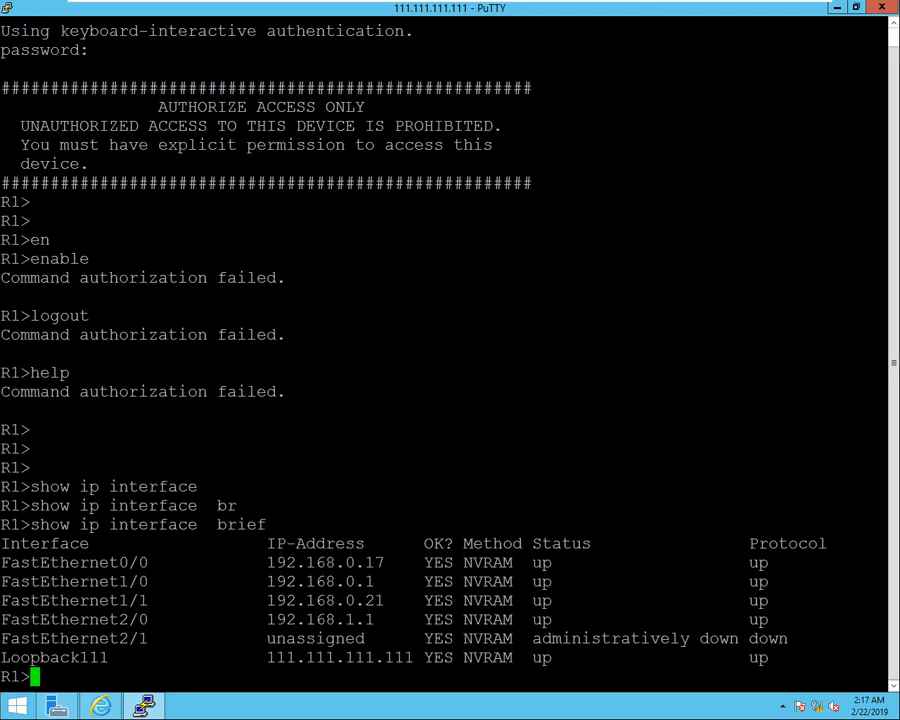
# Run show arp to list the ARP table, then exit the R1 session.
pyautogui.write('show')
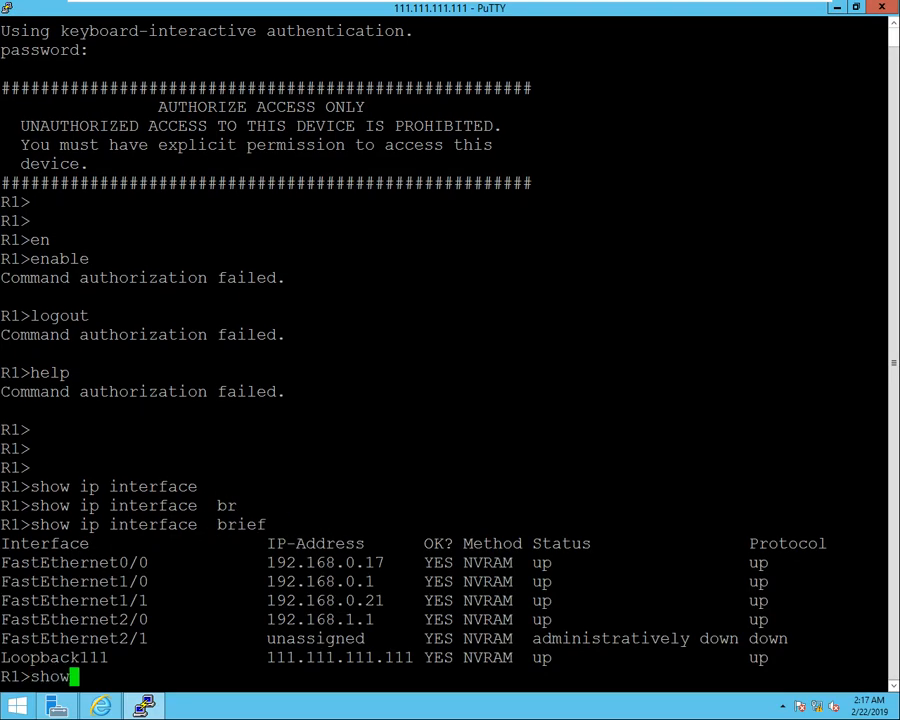
pyautogui.write(' arp')
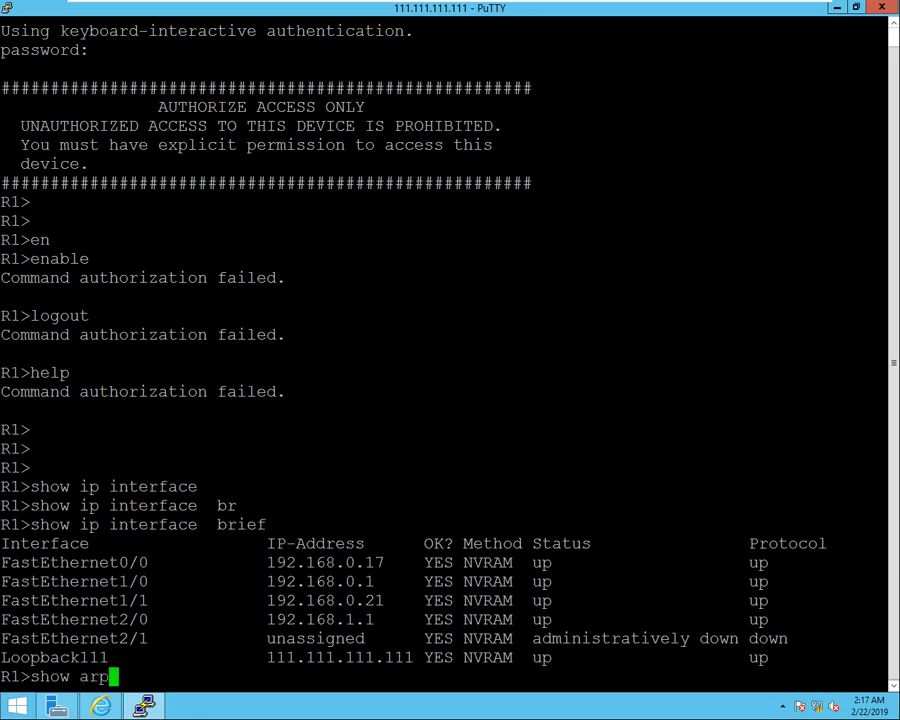
pyautogui.press('Return')
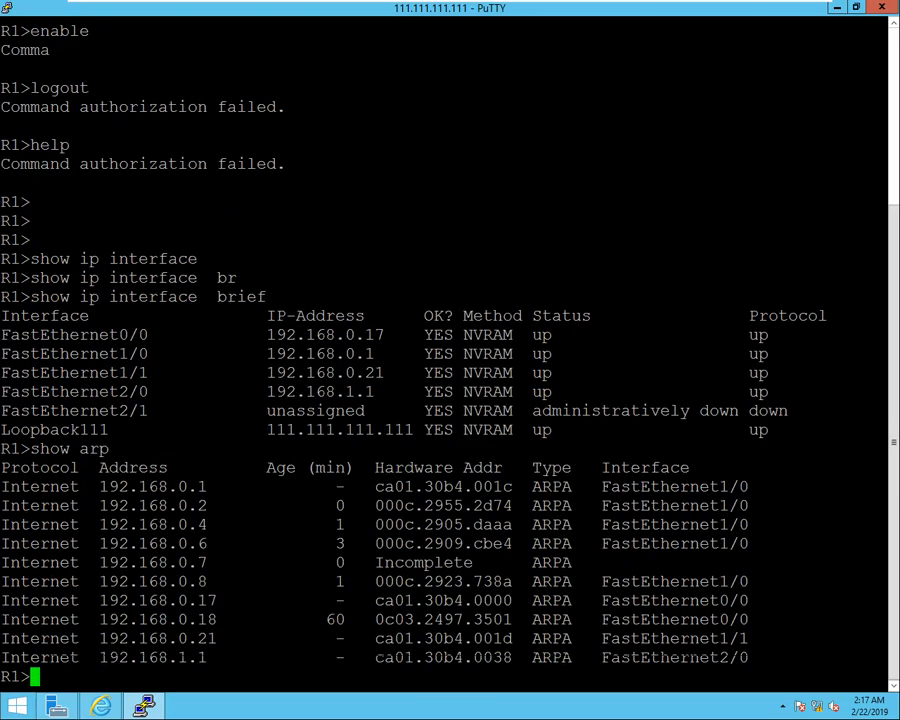
pyautogui.press('Return')
pyautogui.press('Return')
pyautogui.press('Return')
pyautogui.press('Return')
pyautogui.press('Return')
pyautogui.press('Return')
pyautogui.press('Return')
pyautogui.press('Return')
pyautogui.press('Return')
pyautogui.press('Return')
pyautogui.press('Return')
pyautogui.press('Return')
pyautogui.press('Return')
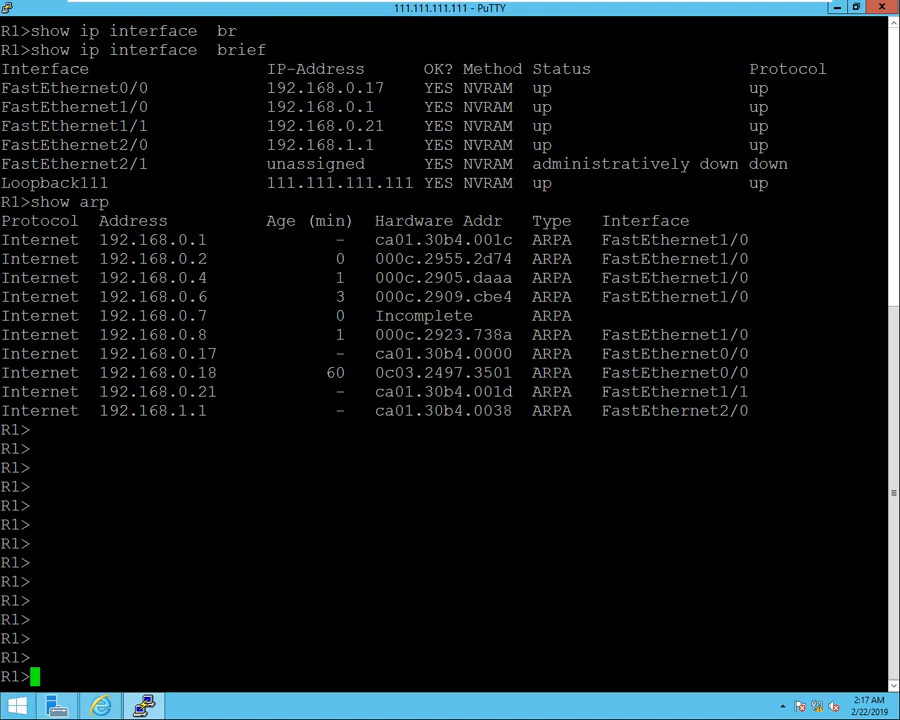
pyautogui.write('exit')
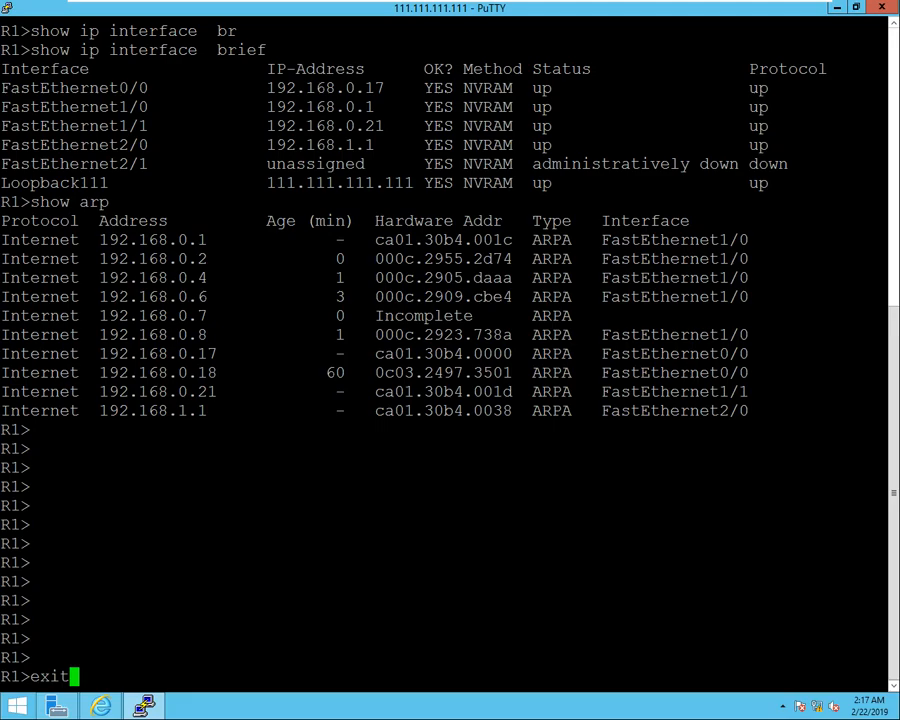
pyautogui.press('Return')
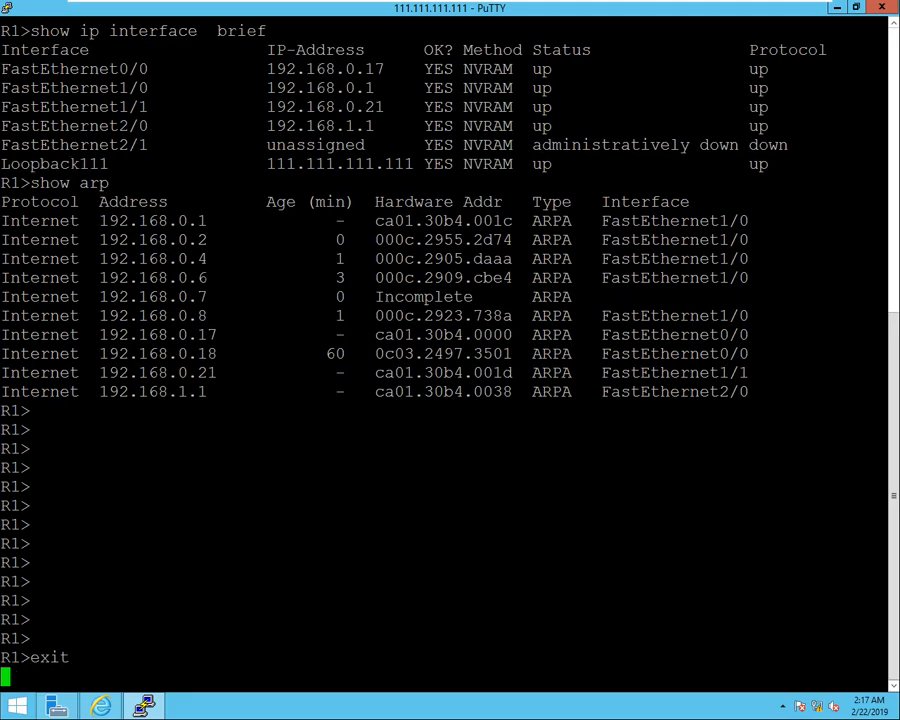